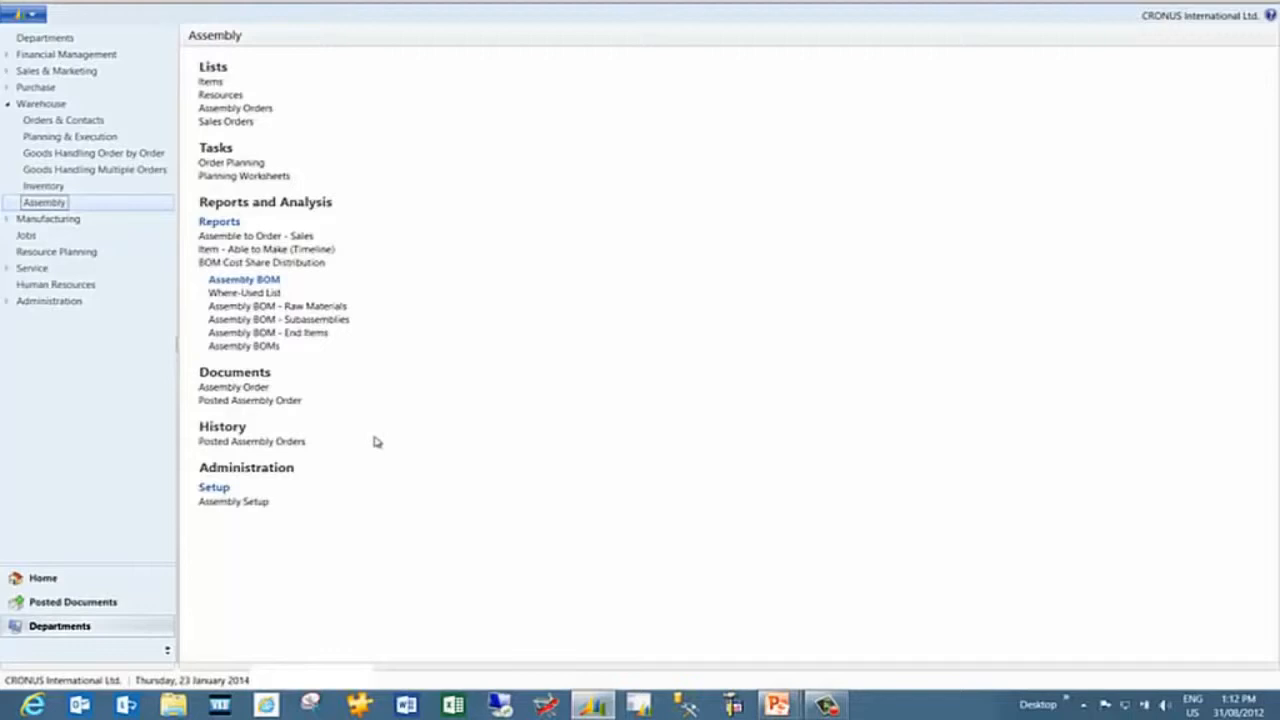
# Open the item card for CABLE-EF-SS-4.0 from the assembly Items list
pyautogui.click(210, 82)
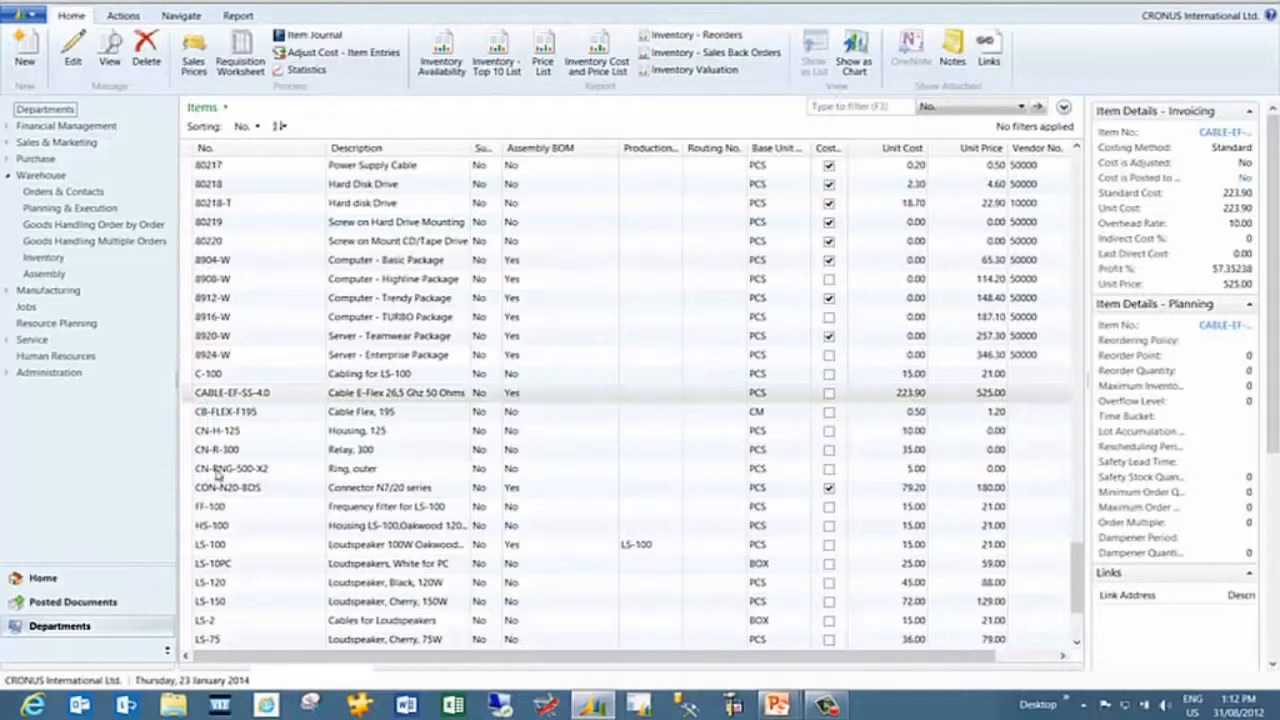
pyautogui.doubleClick(222, 395)
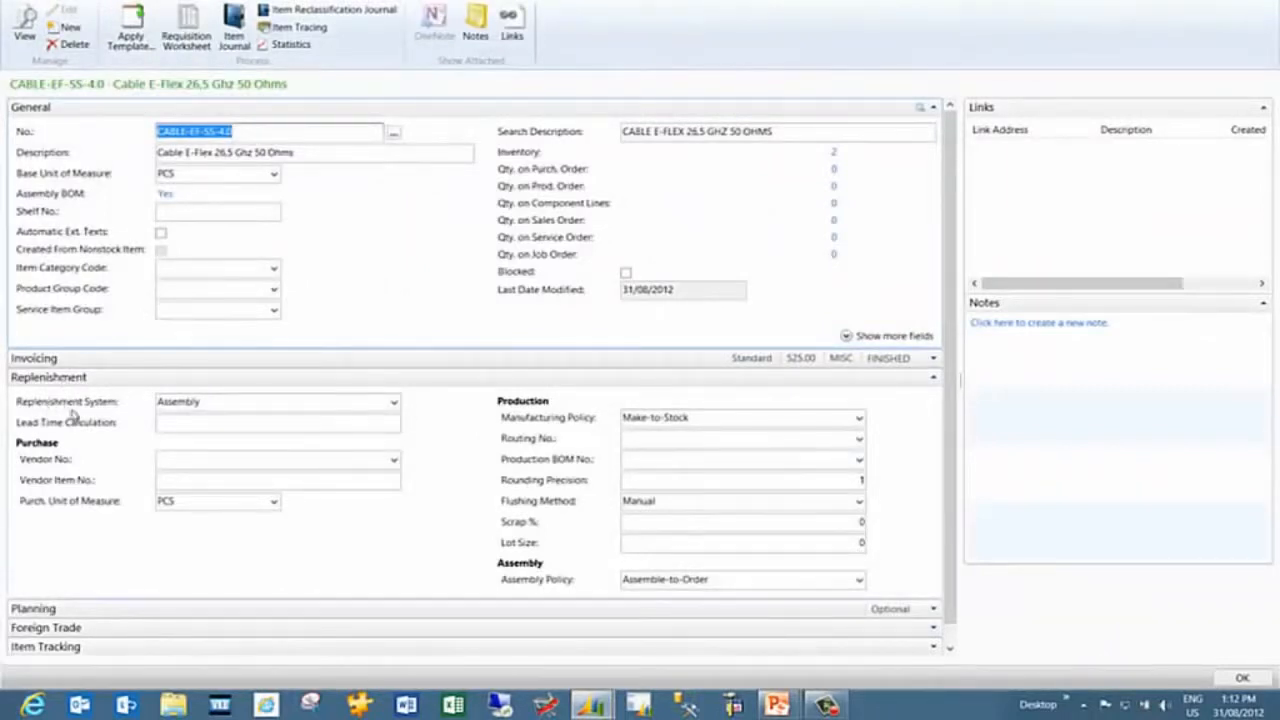
# Review the available Replenishment System and Assembly Policy options on the item card without changing them
pyautogui.click(392, 404)
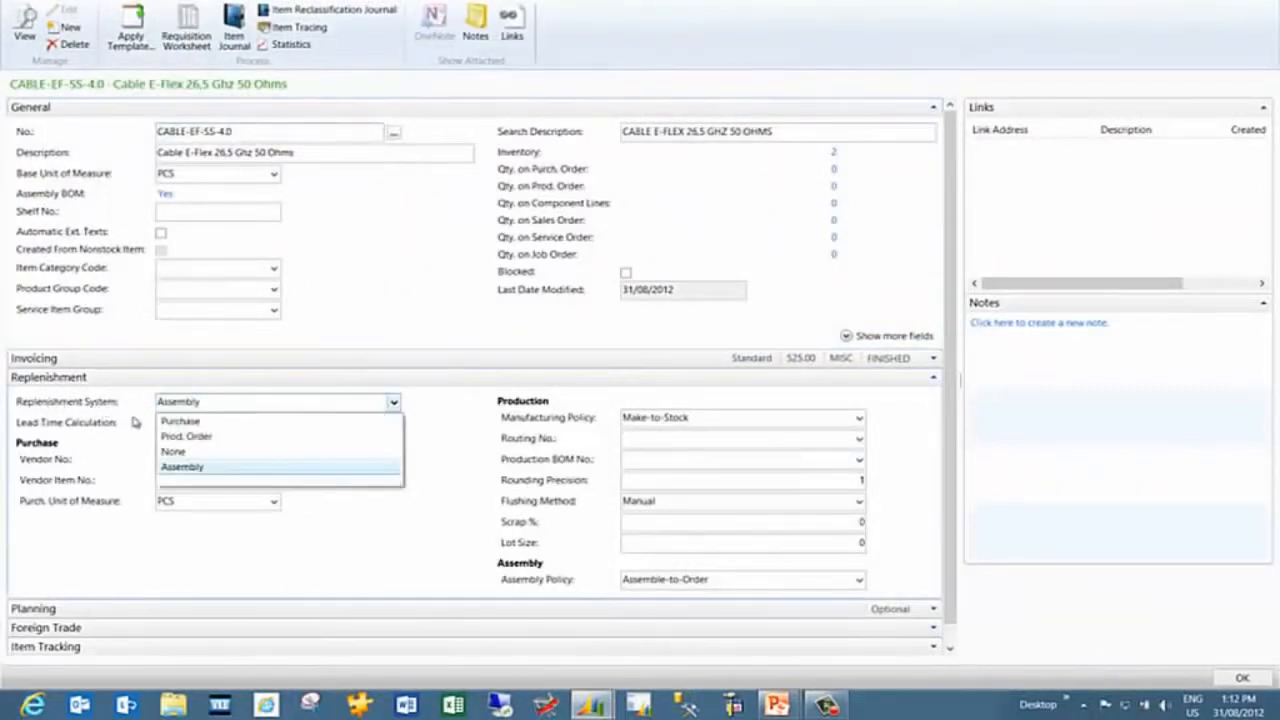
pyautogui.click(287, 402)
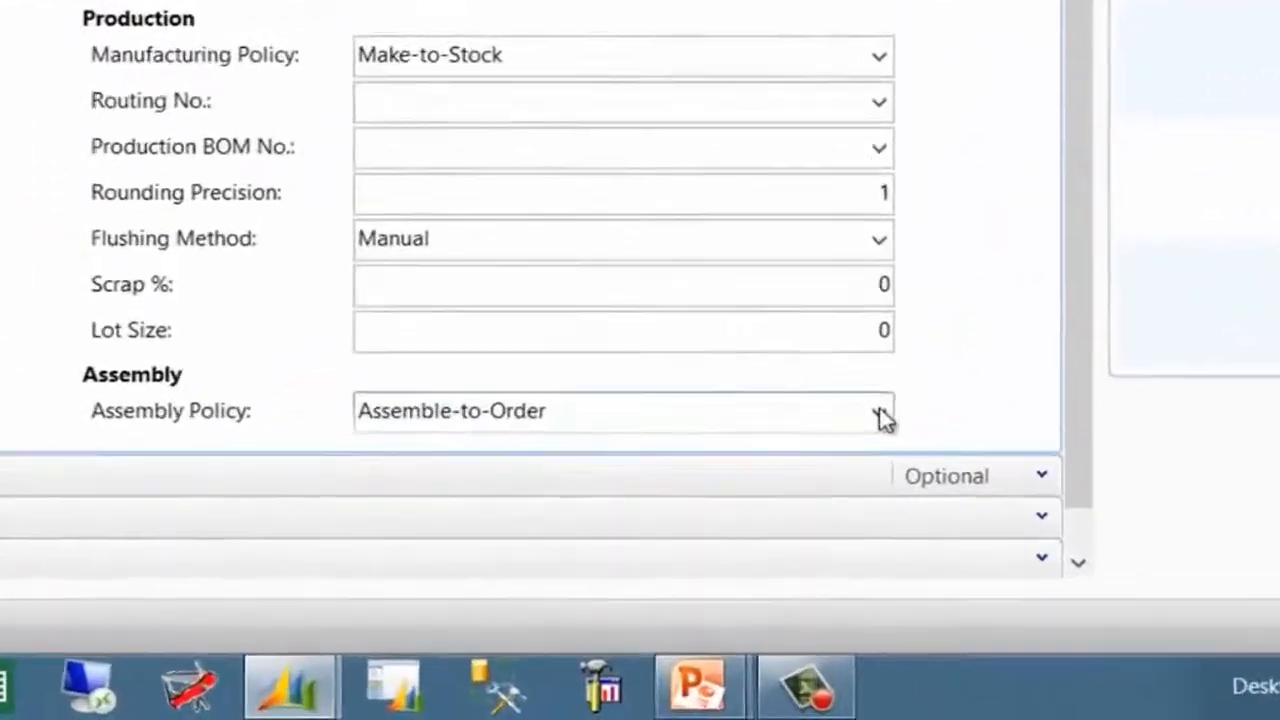
pyautogui.click(866, 515)
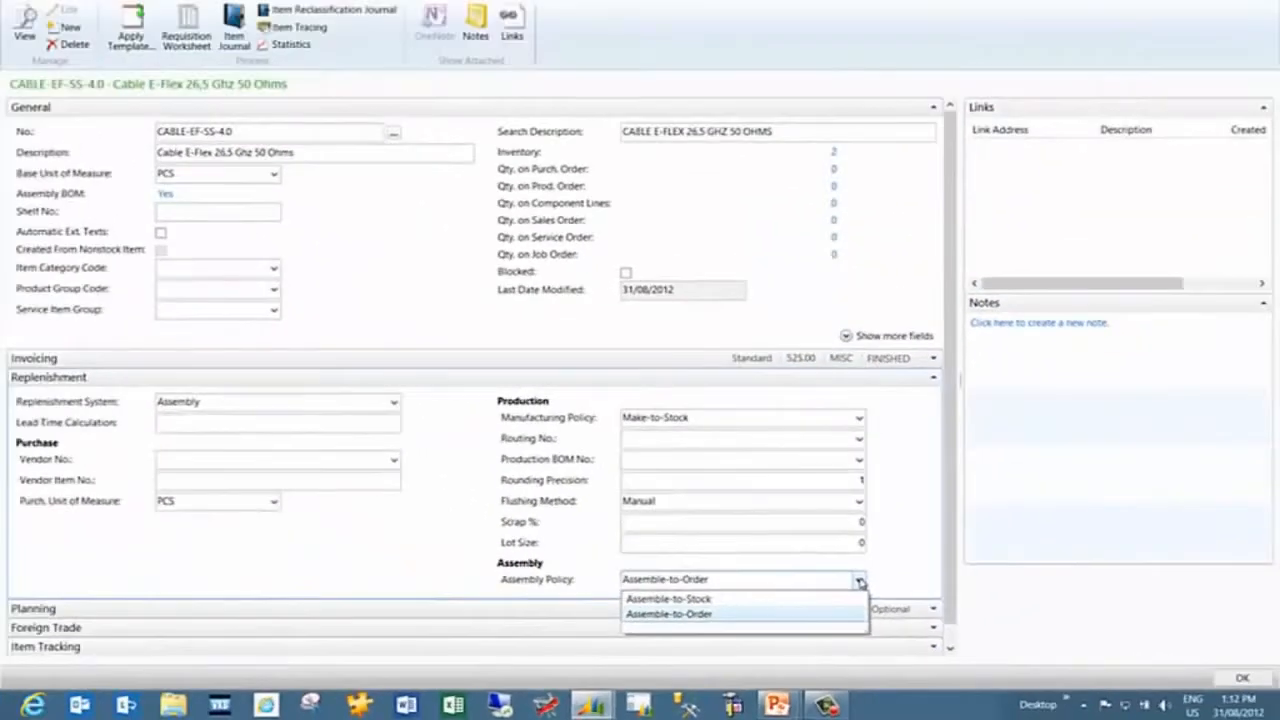
pyautogui.click(884, 372)
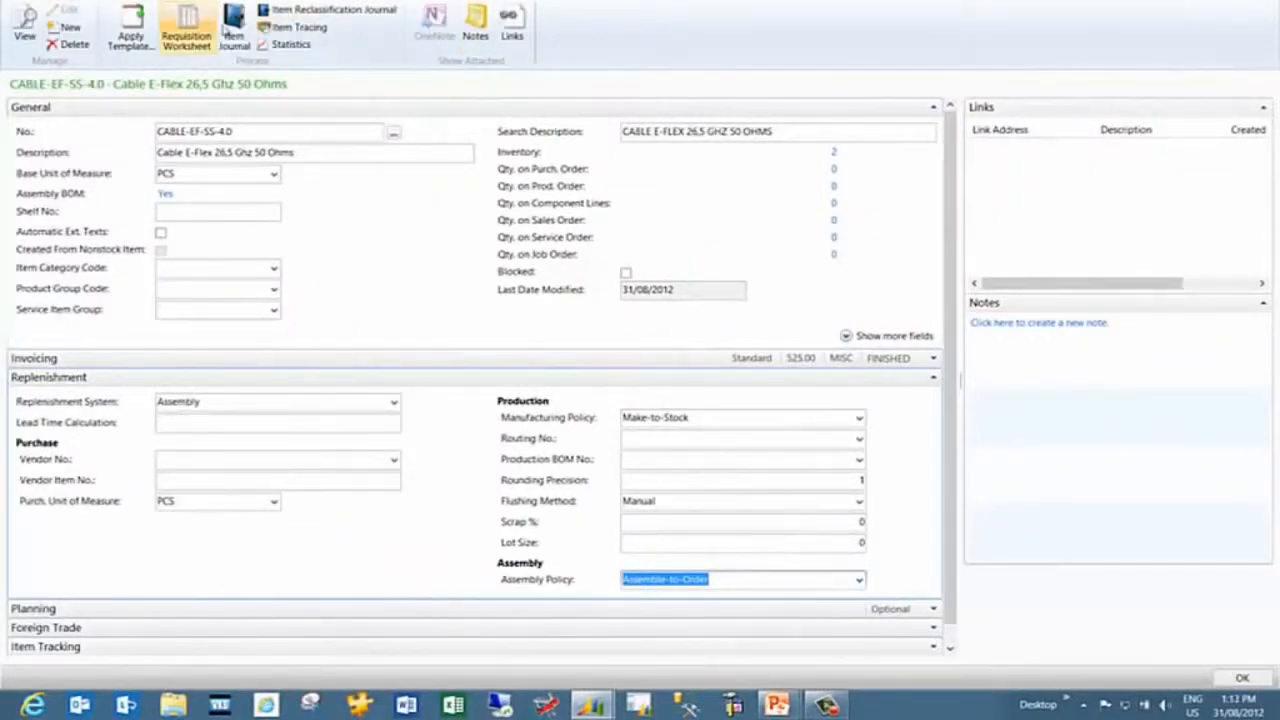
# Open the item's Assembly BOM to view its components, then close it
pyautogui.click(163, 1)
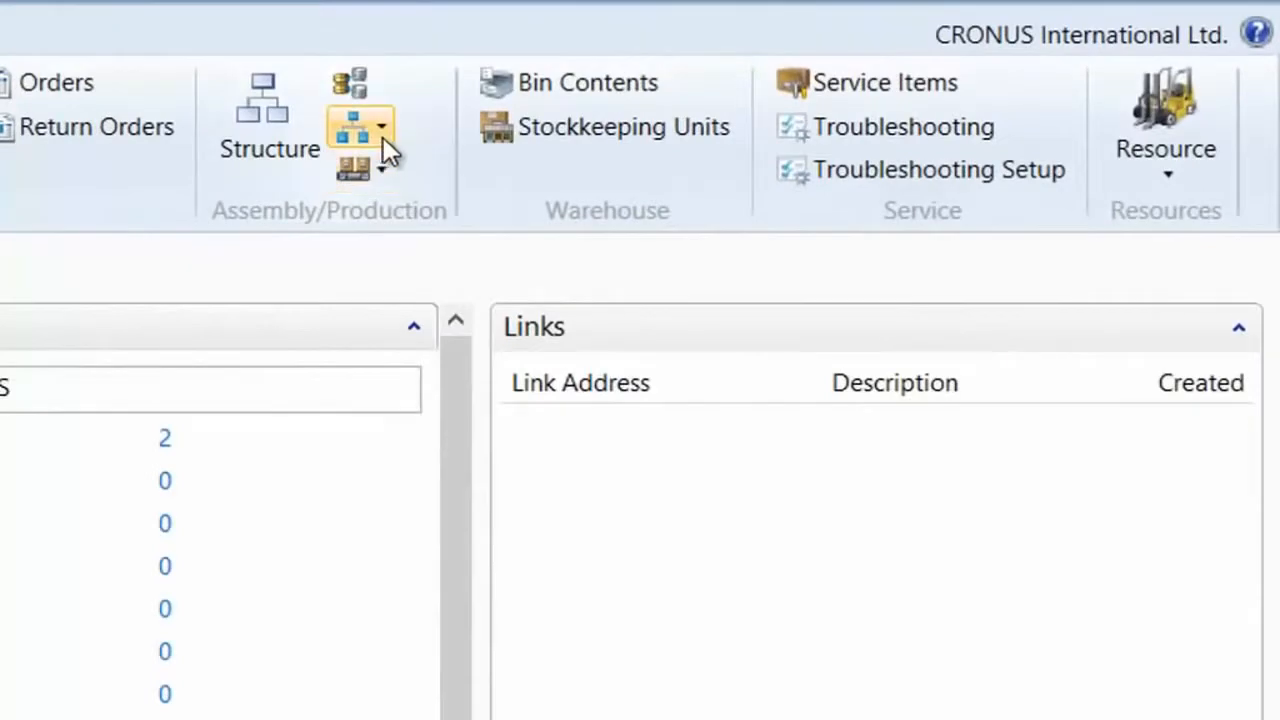
pyautogui.click(919, 30)
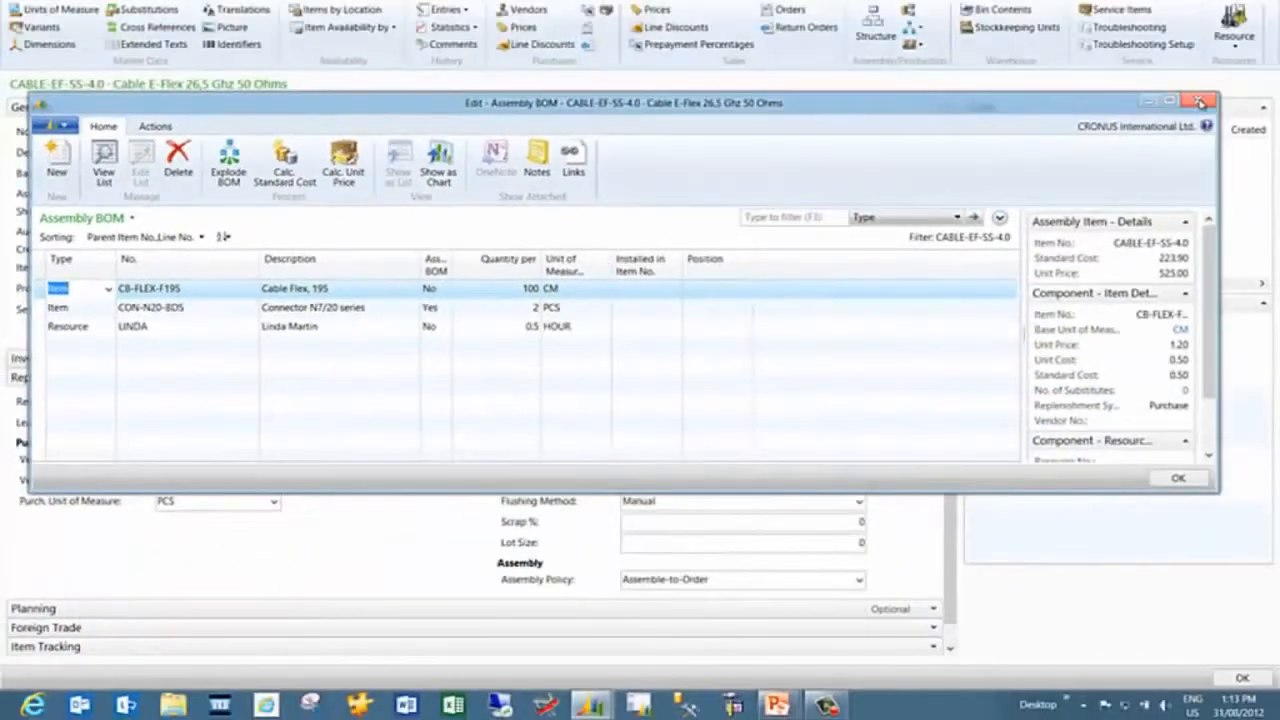
pyautogui.click(1200, 102)
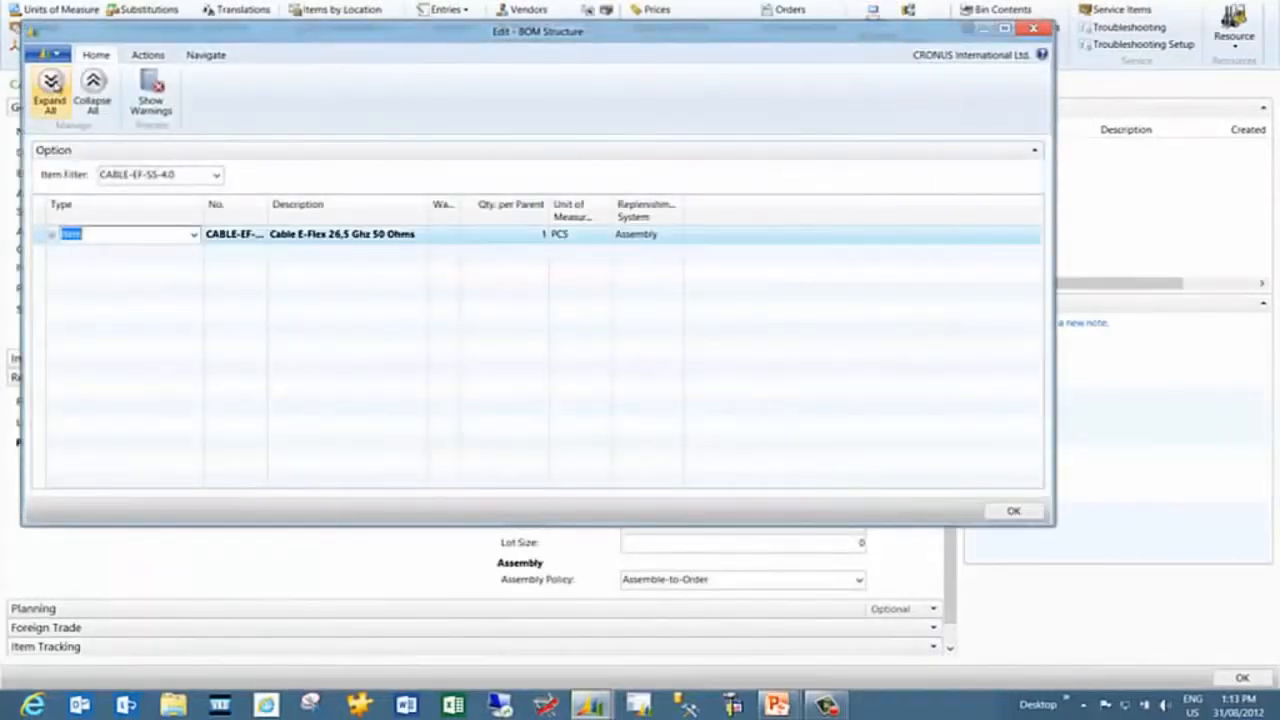
# Expand all levels of the item's BOM structure, then close it and the item card
pyautogui.click(50, 85)
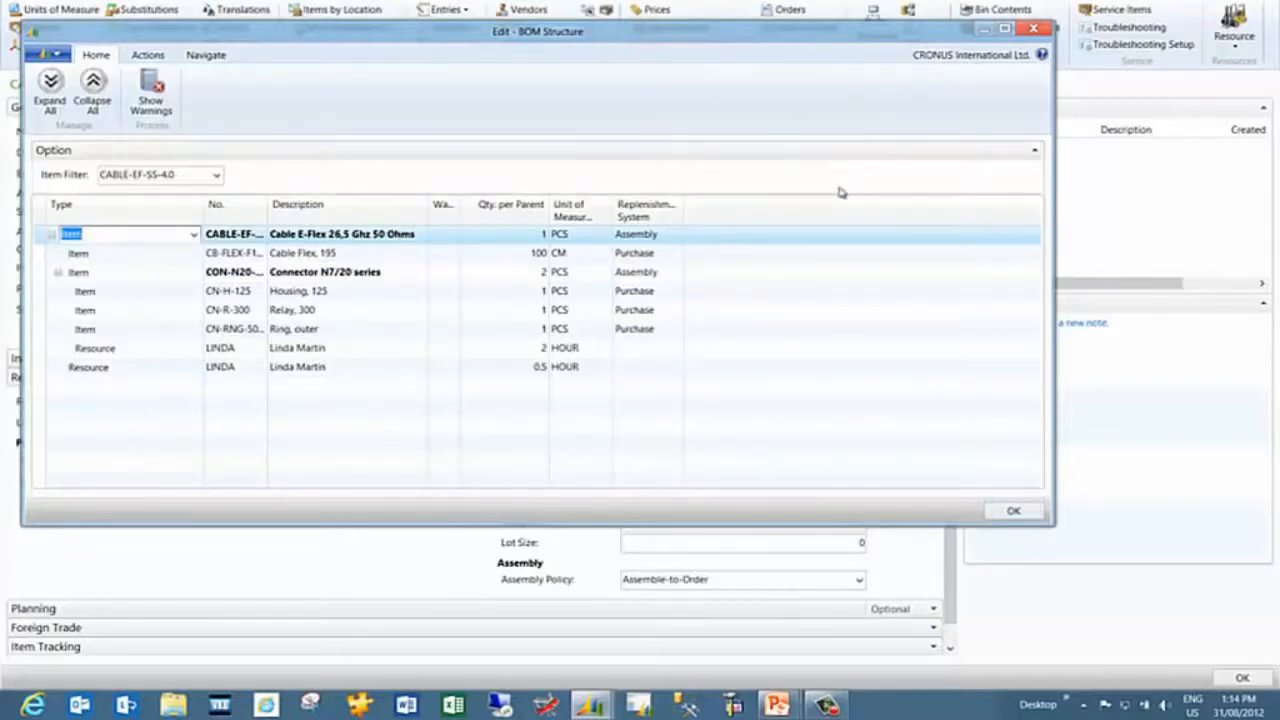
pyautogui.press('Escape')
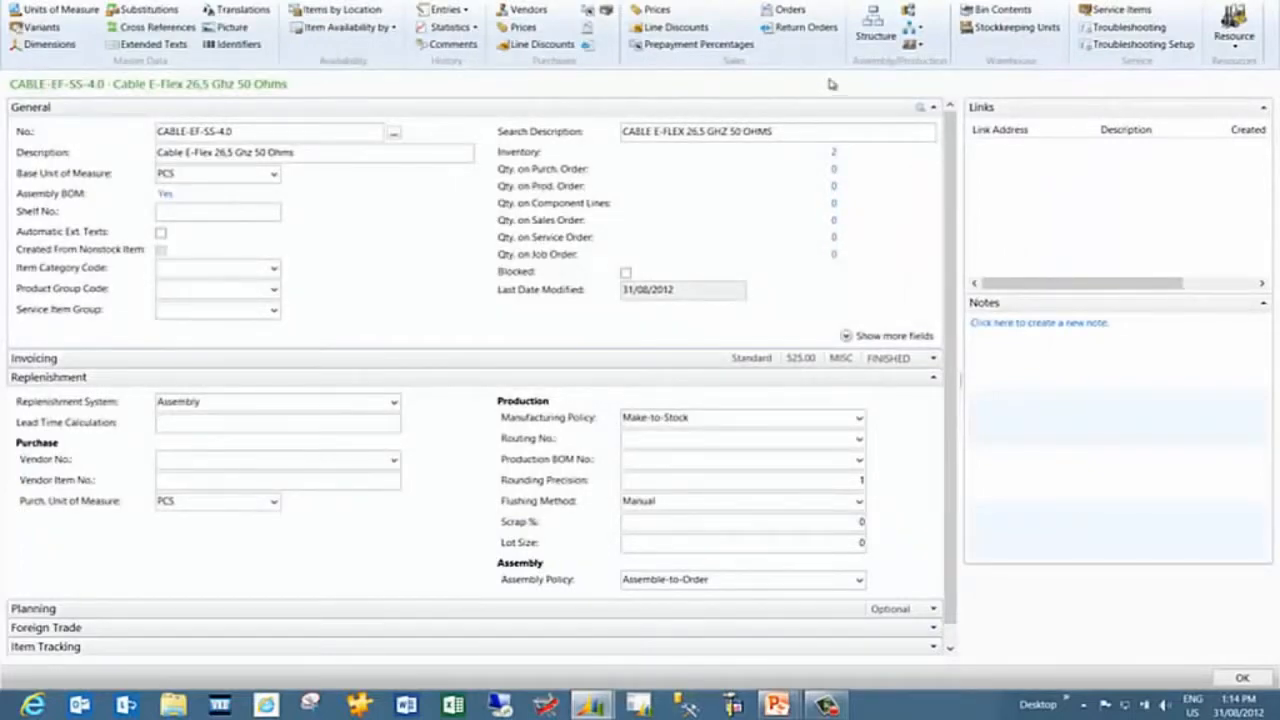
pyautogui.press('Escape')
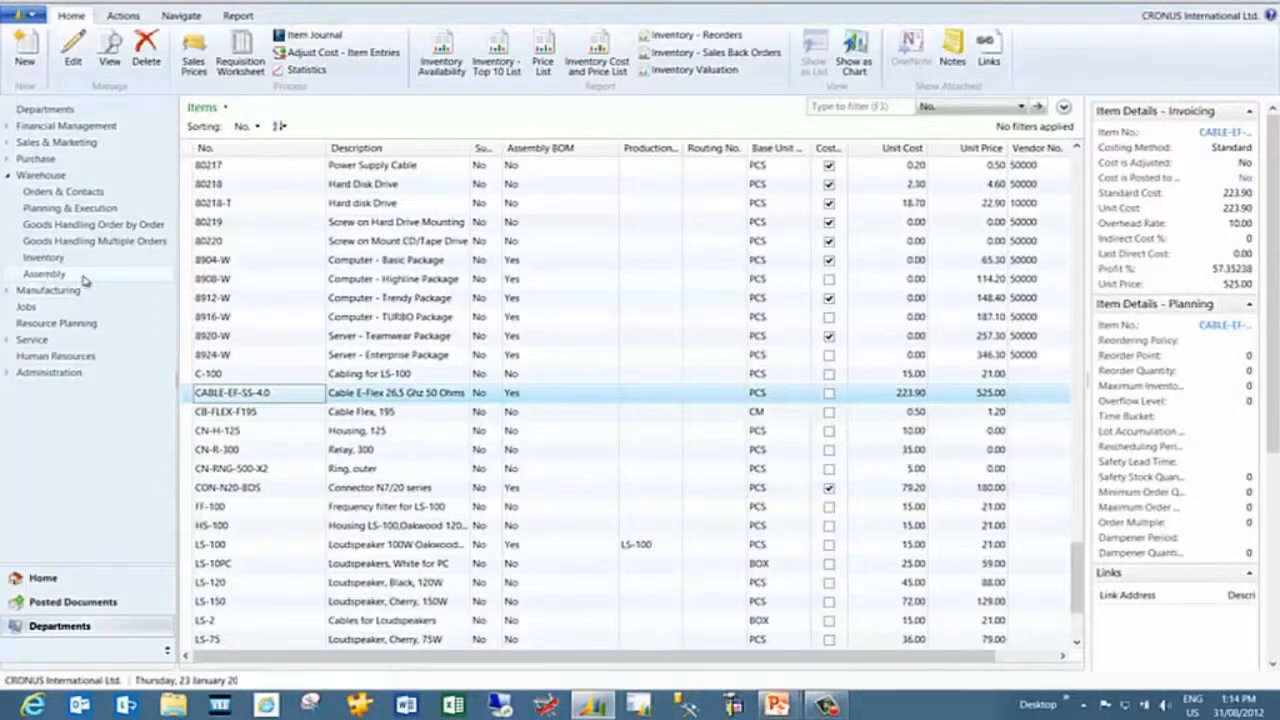
# Create a new assembly order from the Assembly Orders list
pyautogui.click(43, 275)
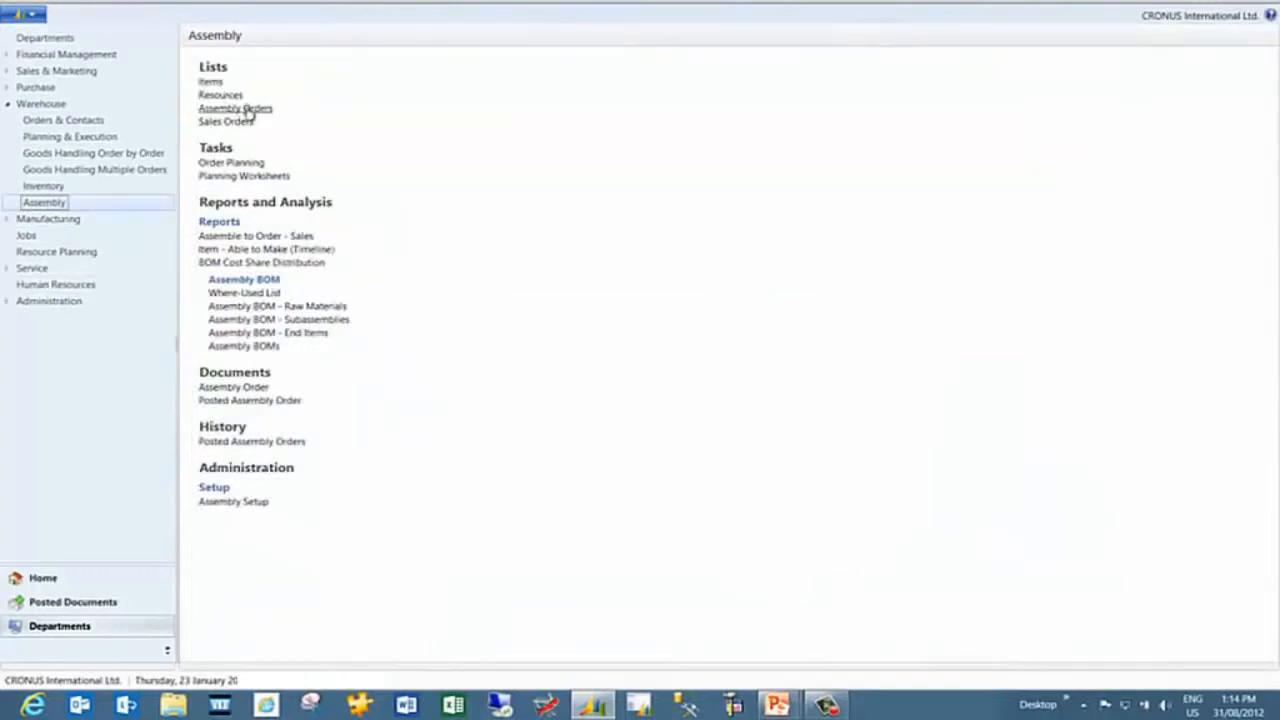
pyautogui.click(247, 110)
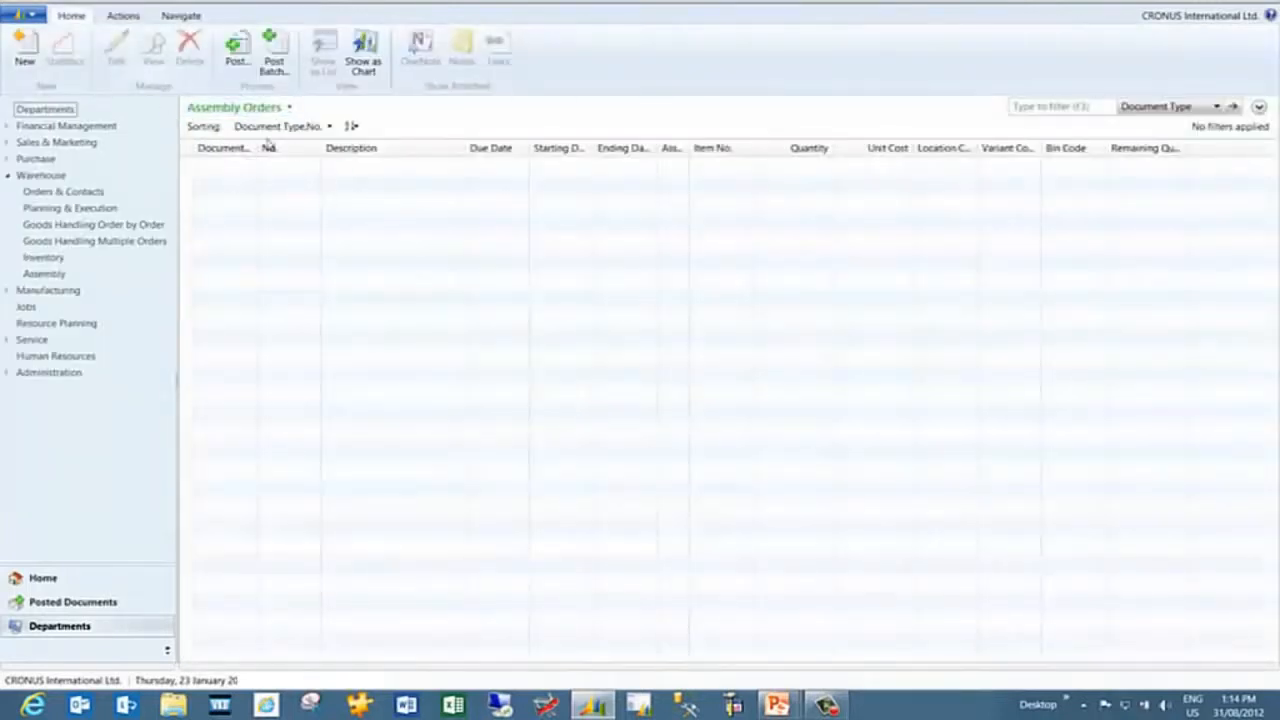
pyautogui.click(35, 64)
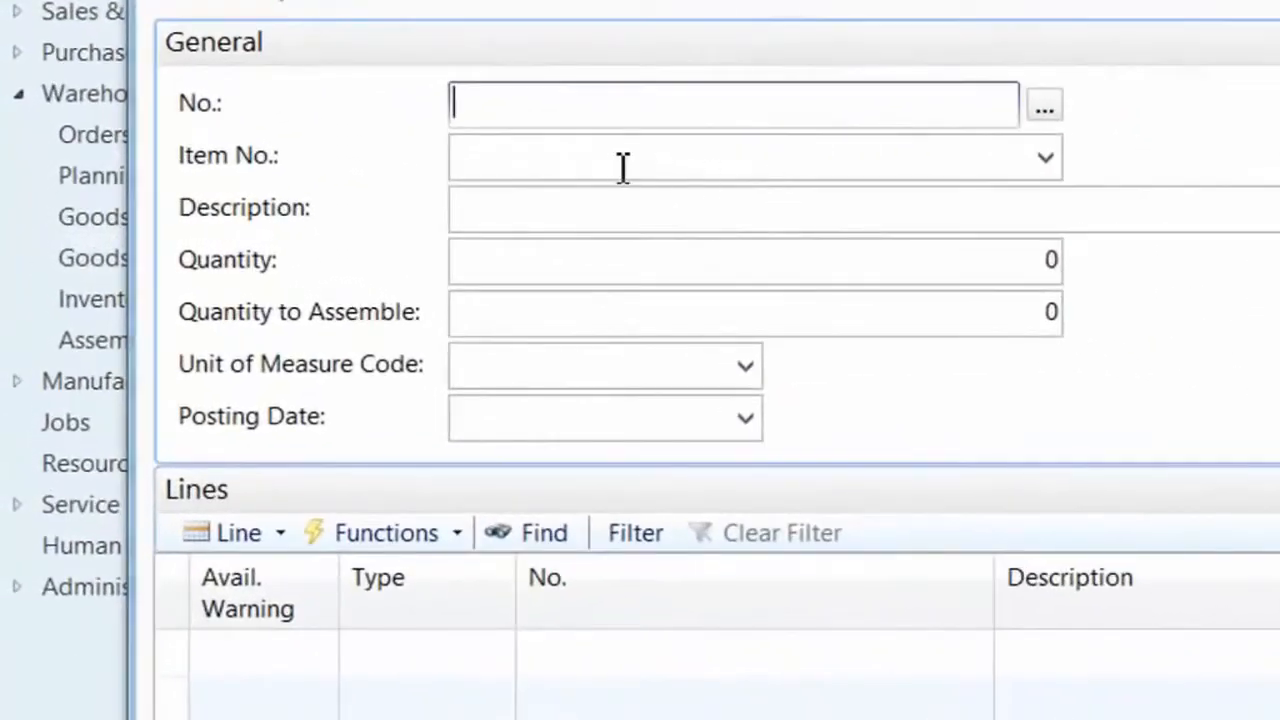
# Set the assembly order's item to CON-N20-BDS and its quantity to 20
pyautogui.click(531, 160)
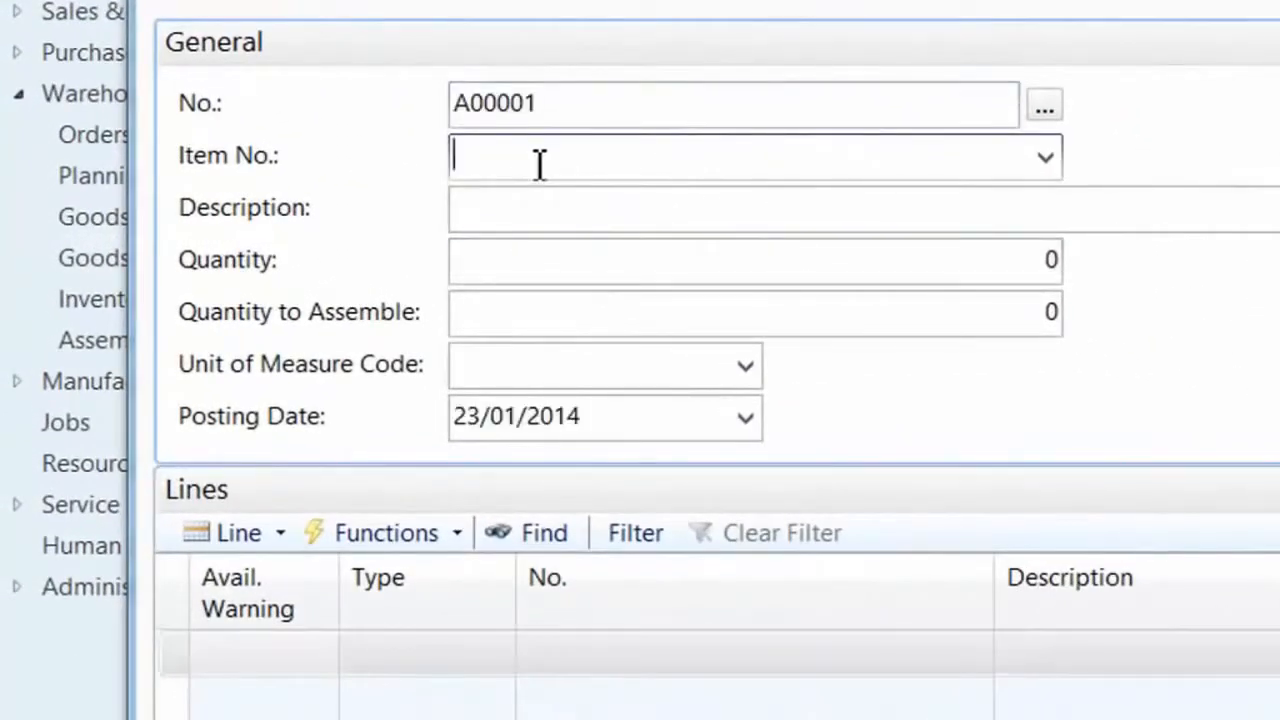
pyautogui.write('con')
pyautogui.press('Tab')
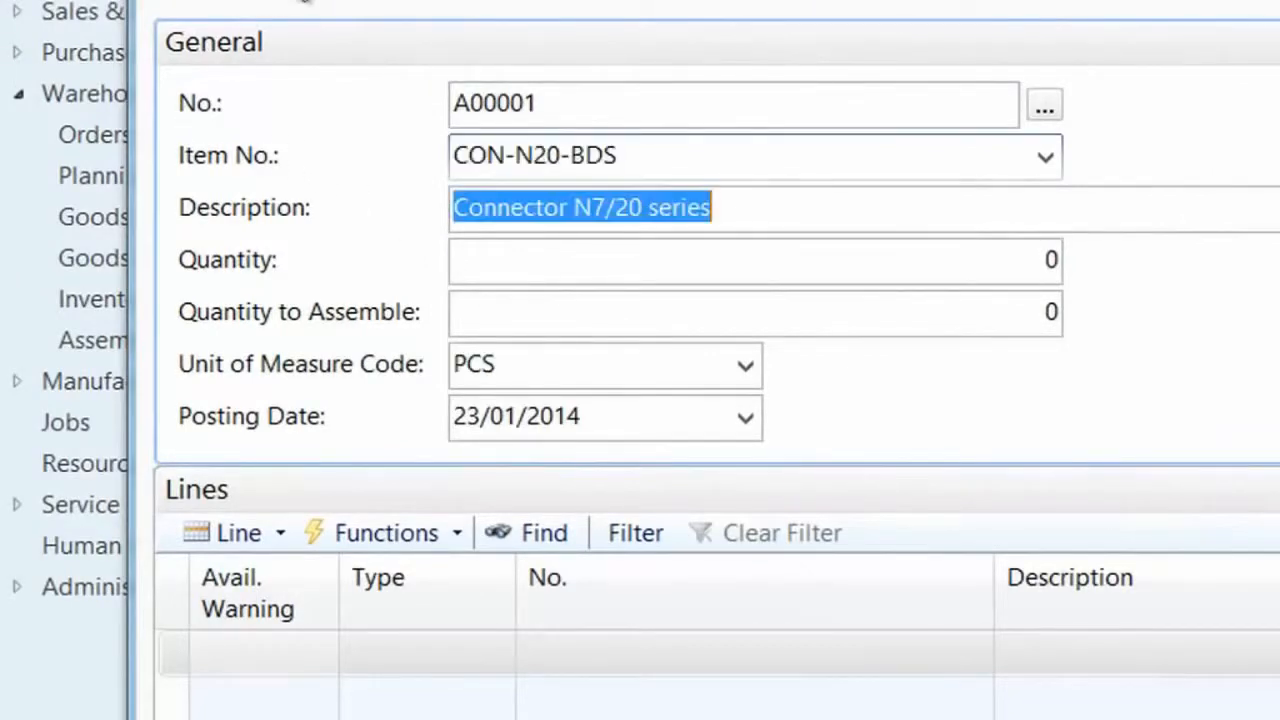
pyautogui.click(1040, 260)
pyautogui.write('20')
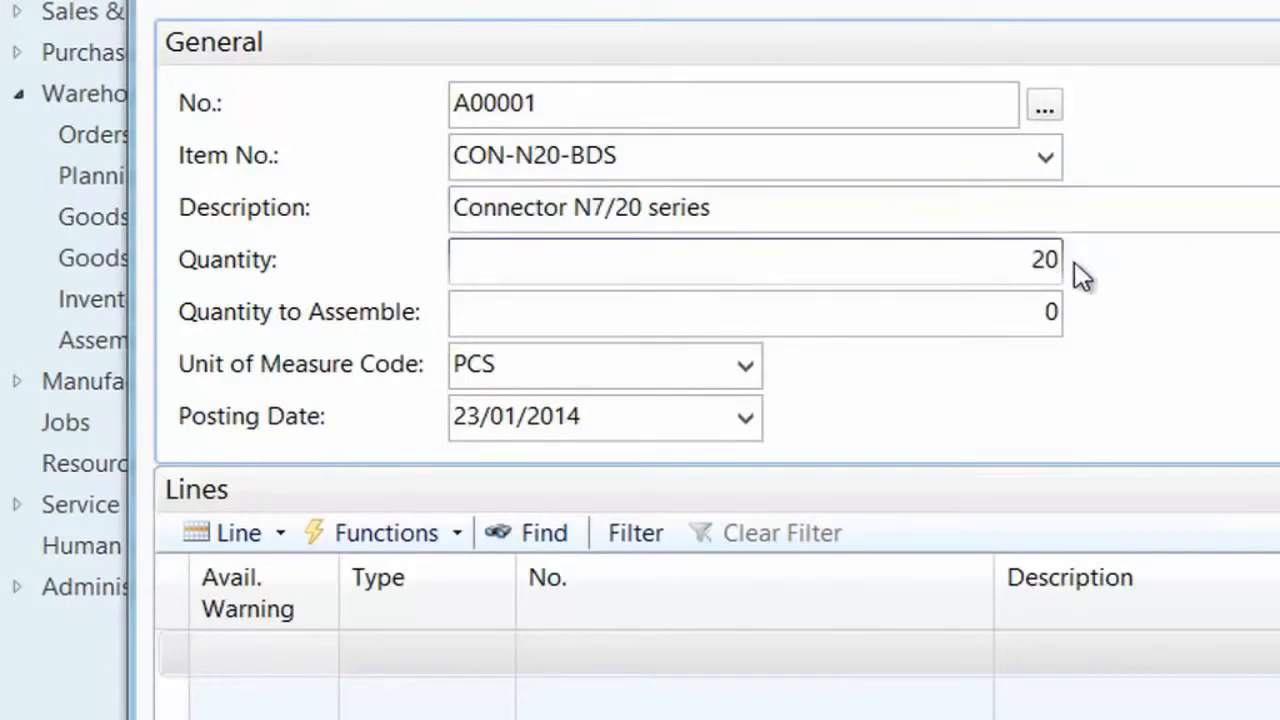
pyautogui.press('Tab')
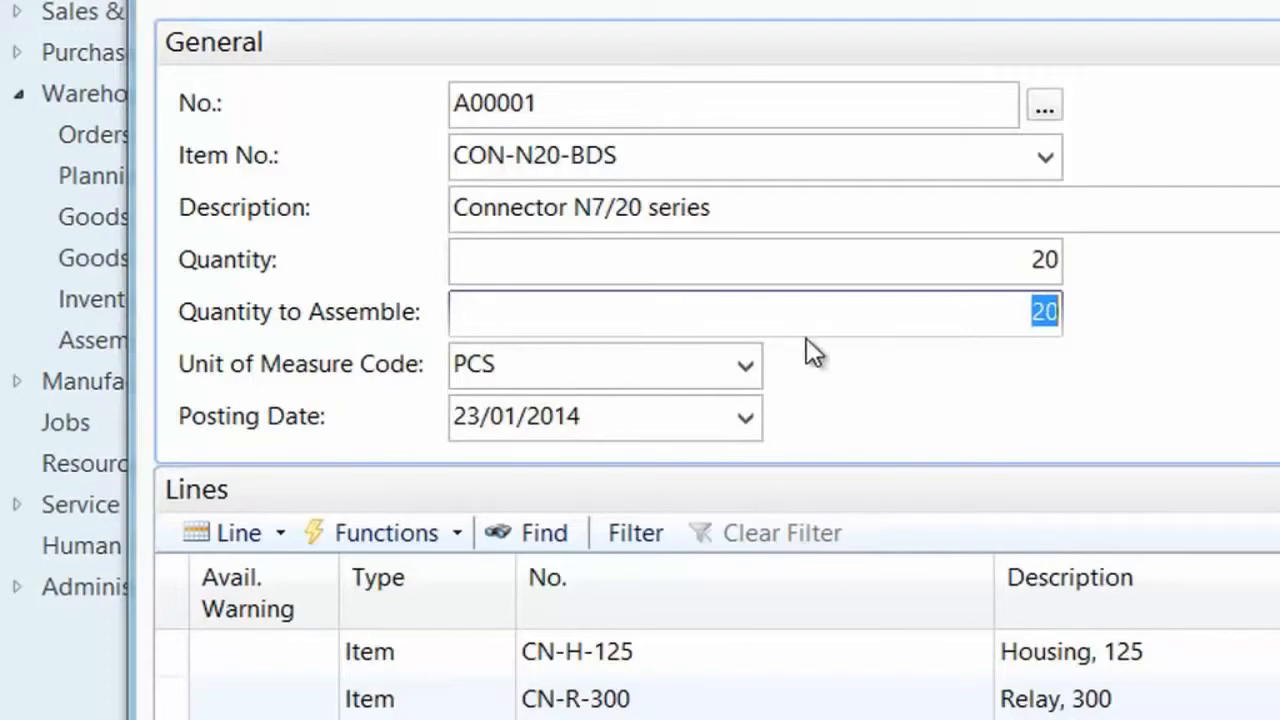
# Set the Quantity to Assemble to 14 and post the assembly order
pyautogui.click(918, 325)
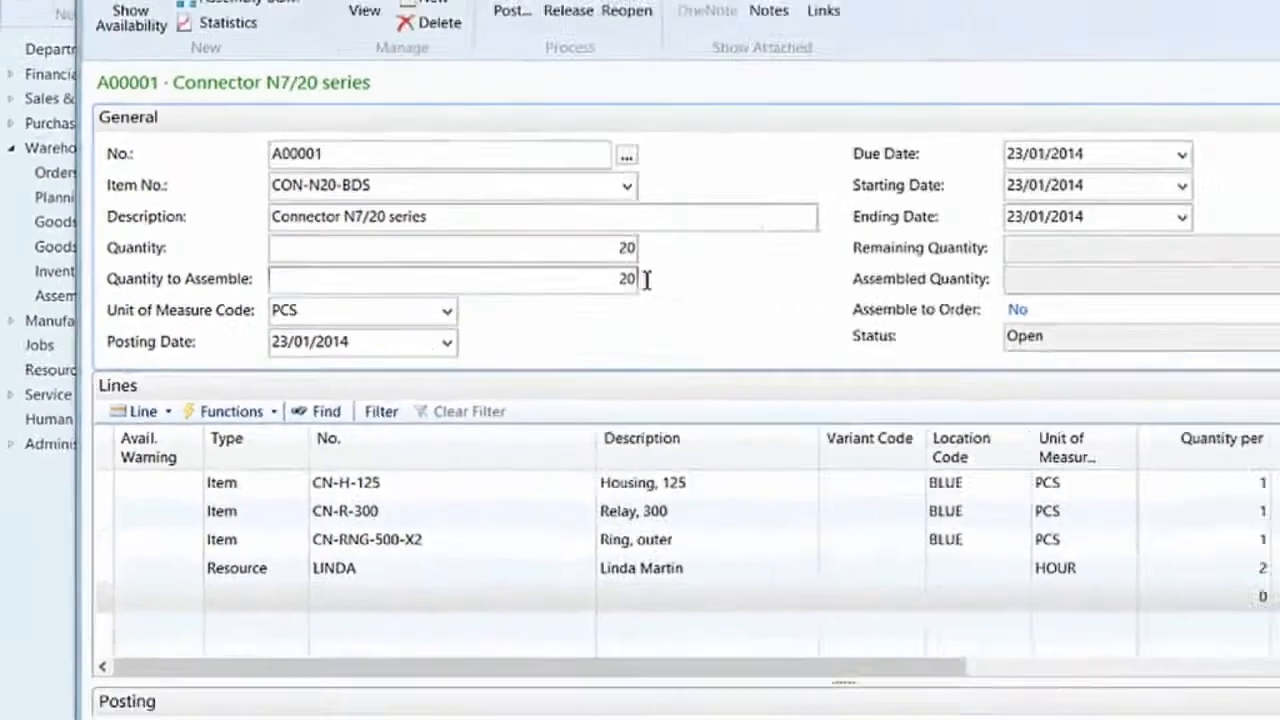
pyautogui.doubleClick(1054, 313)
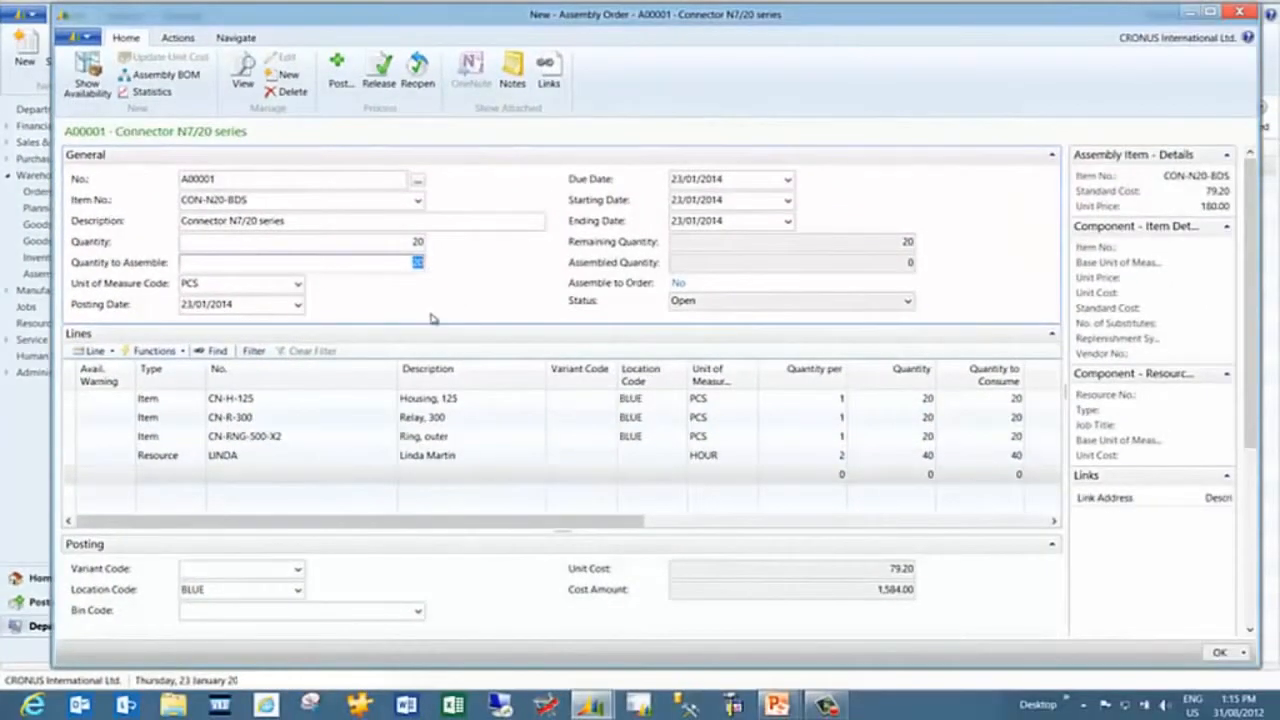
pyautogui.write('14')
pyautogui.press('Tab')
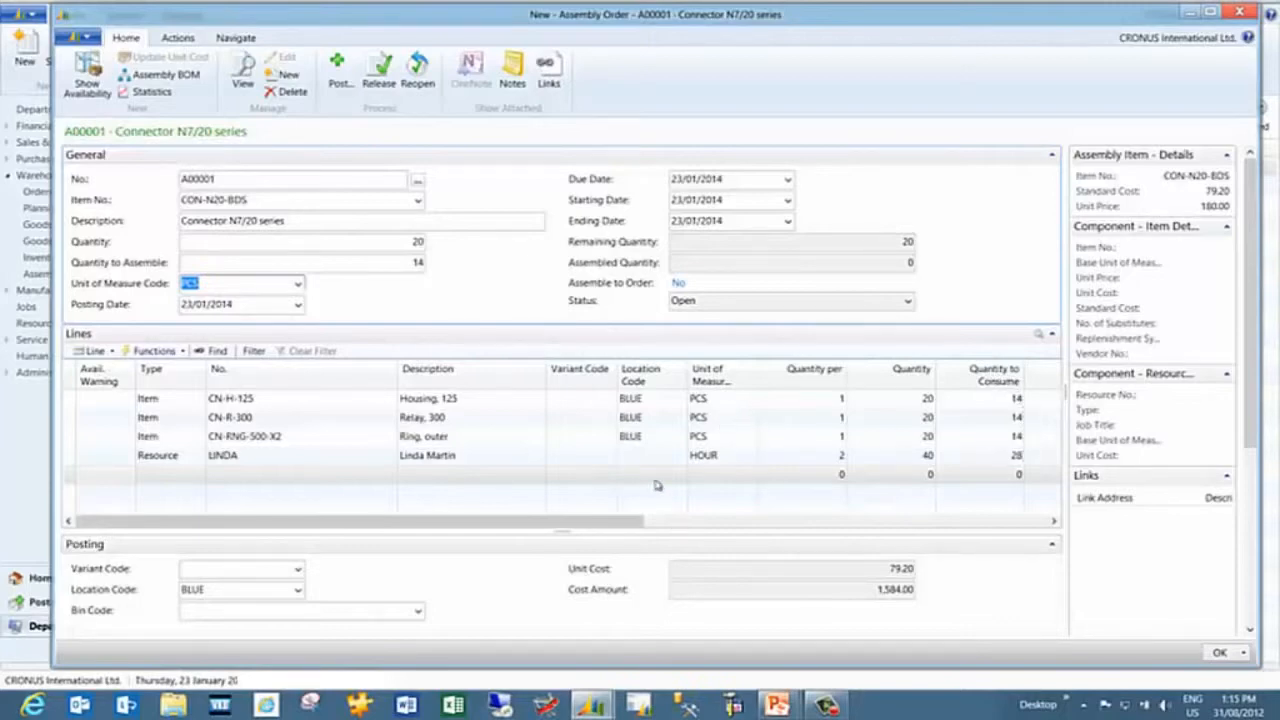
pyautogui.click(341, 84)
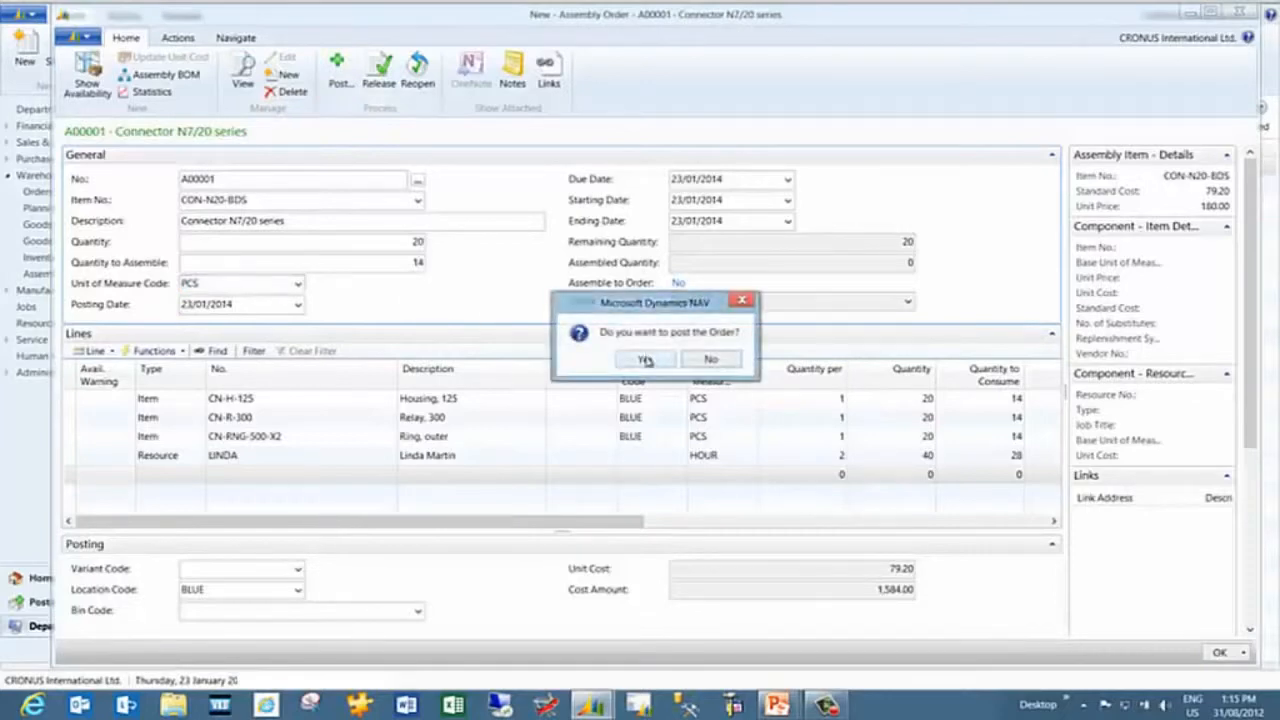
pyautogui.click(645, 360)
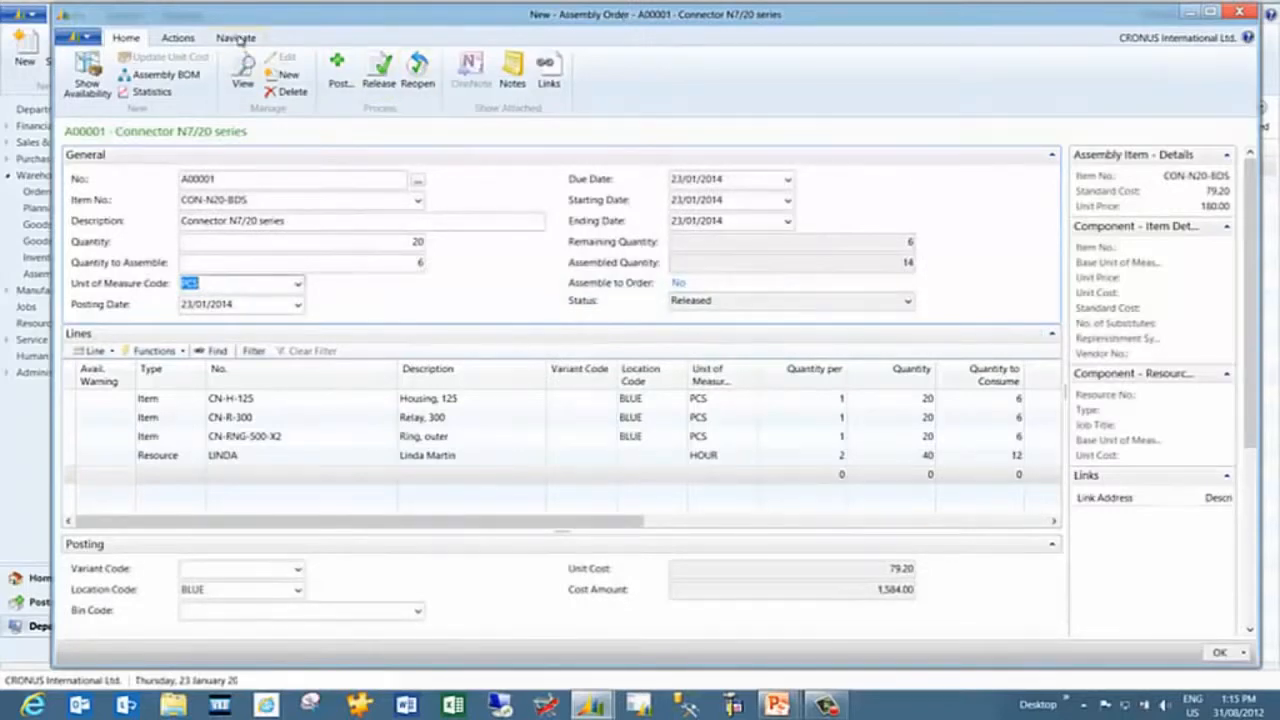
# Open the item ledger entries for the posted assembly order, then close them
pyautogui.click(237, 38)
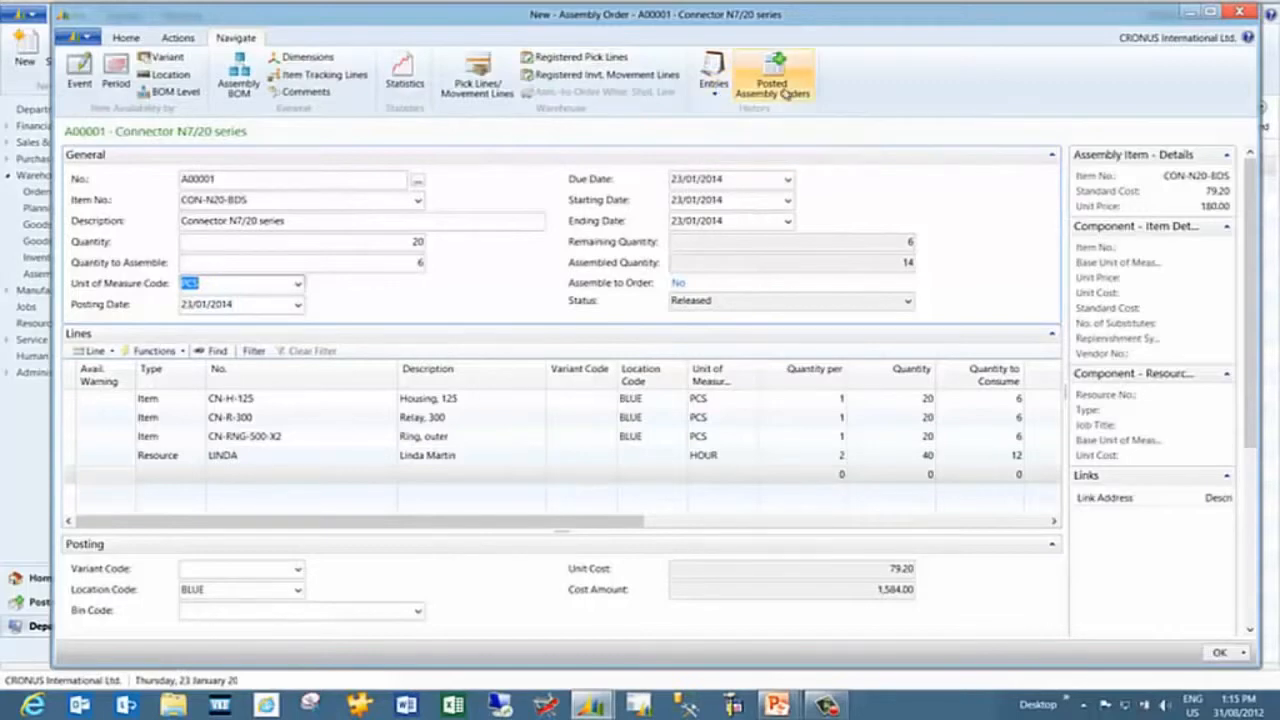
pyautogui.click(716, 90)
pyautogui.click(765, 111)
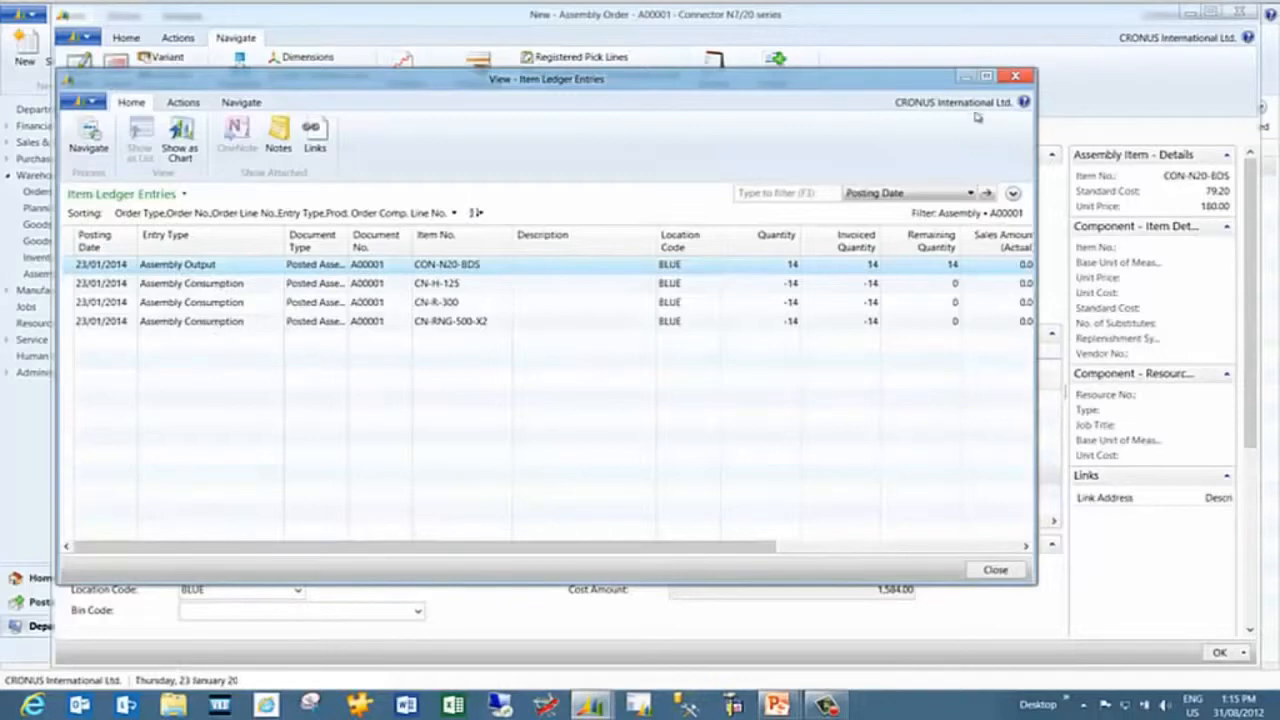
pyautogui.press('Escape')
# Open the capacity ledger entries for the assembly order and scroll across their columns, then close them
pyautogui.click(713, 75)
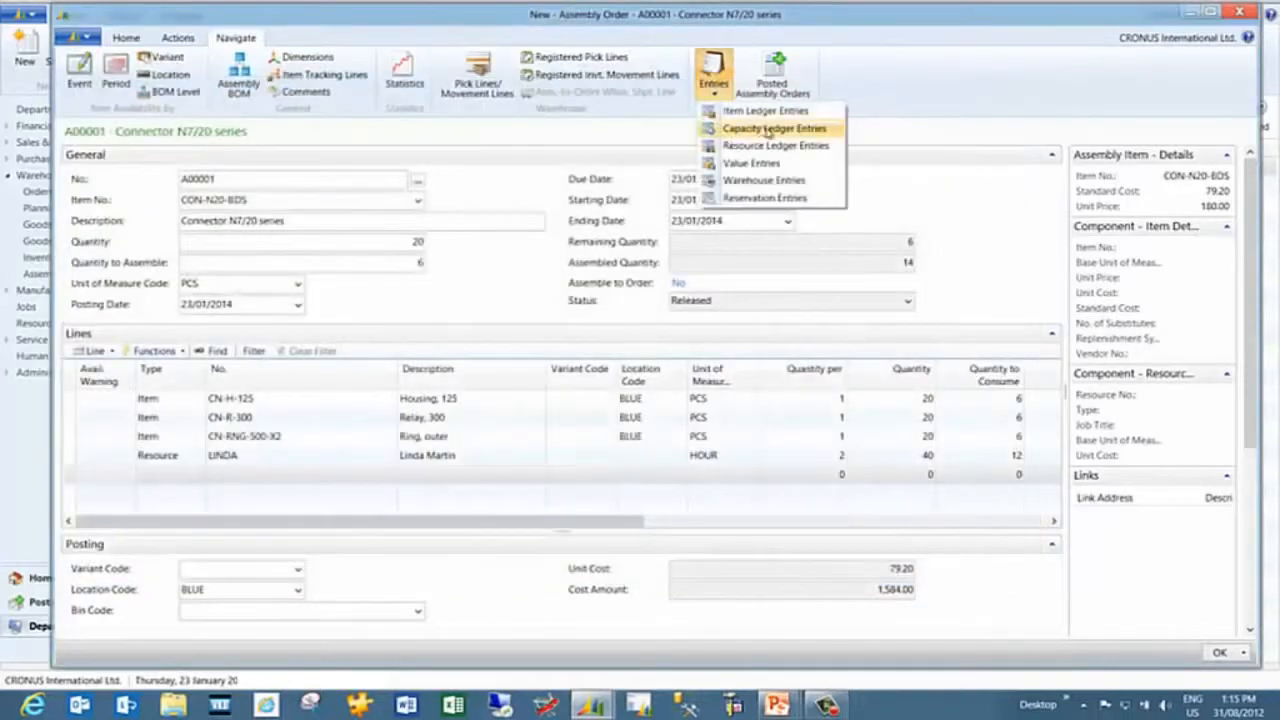
pyautogui.click(789, 133)
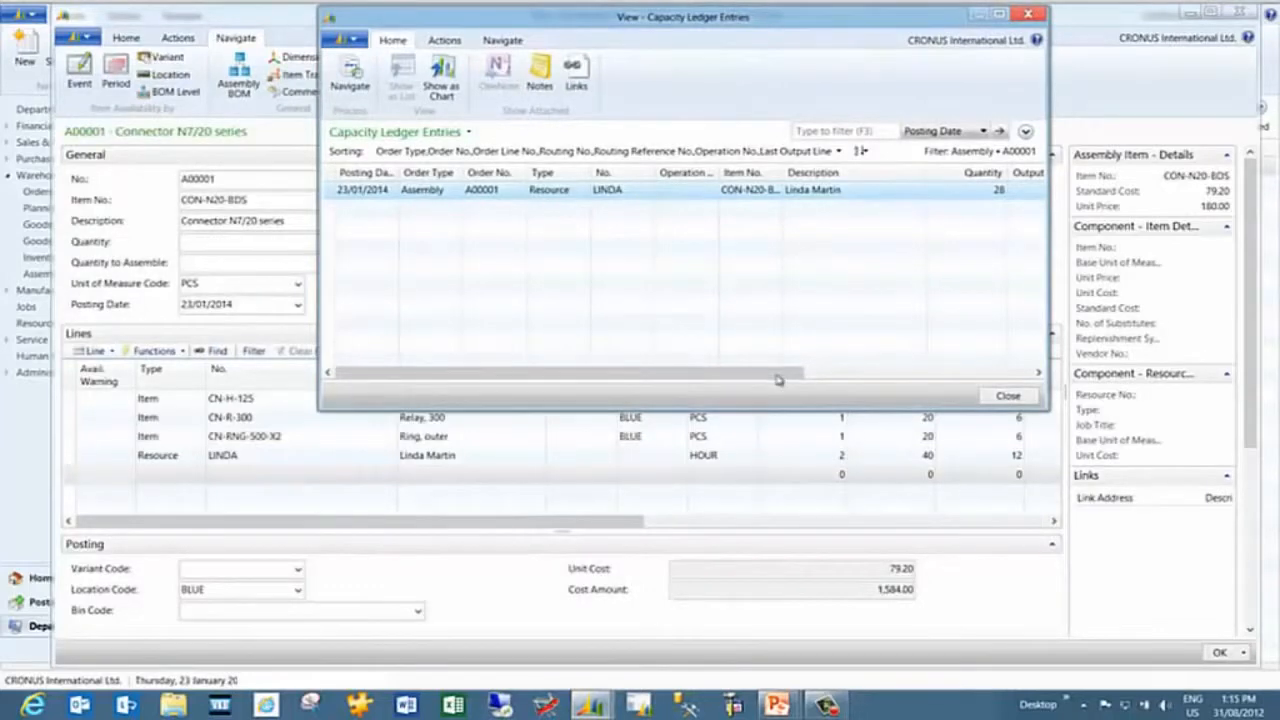
pyautogui.moveTo(780, 377); pyautogui.dragTo(934, 377)
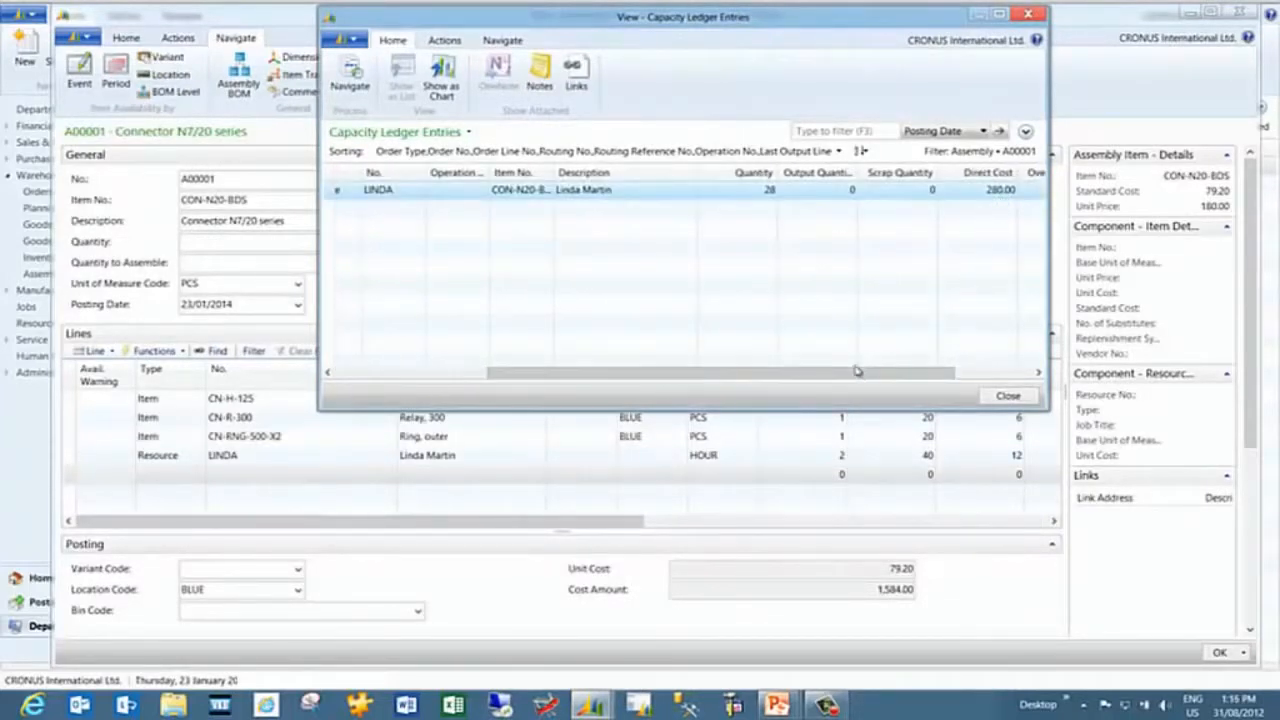
pyautogui.click(967, 377)
pyautogui.moveTo(967, 377); pyautogui.dragTo(874, 381)
pyautogui.press('Escape')
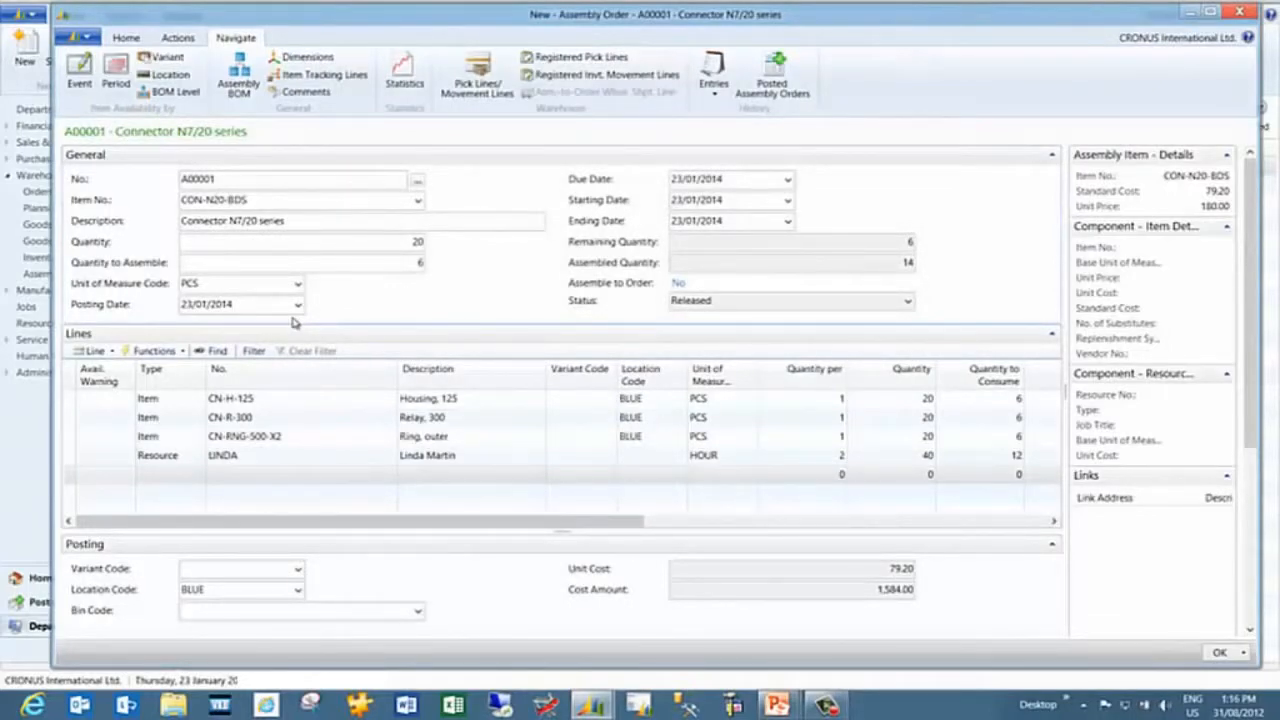
# Reopen assembly order A00001 from the list and post the remaining quantity to assemble
pyautogui.press('Escape')
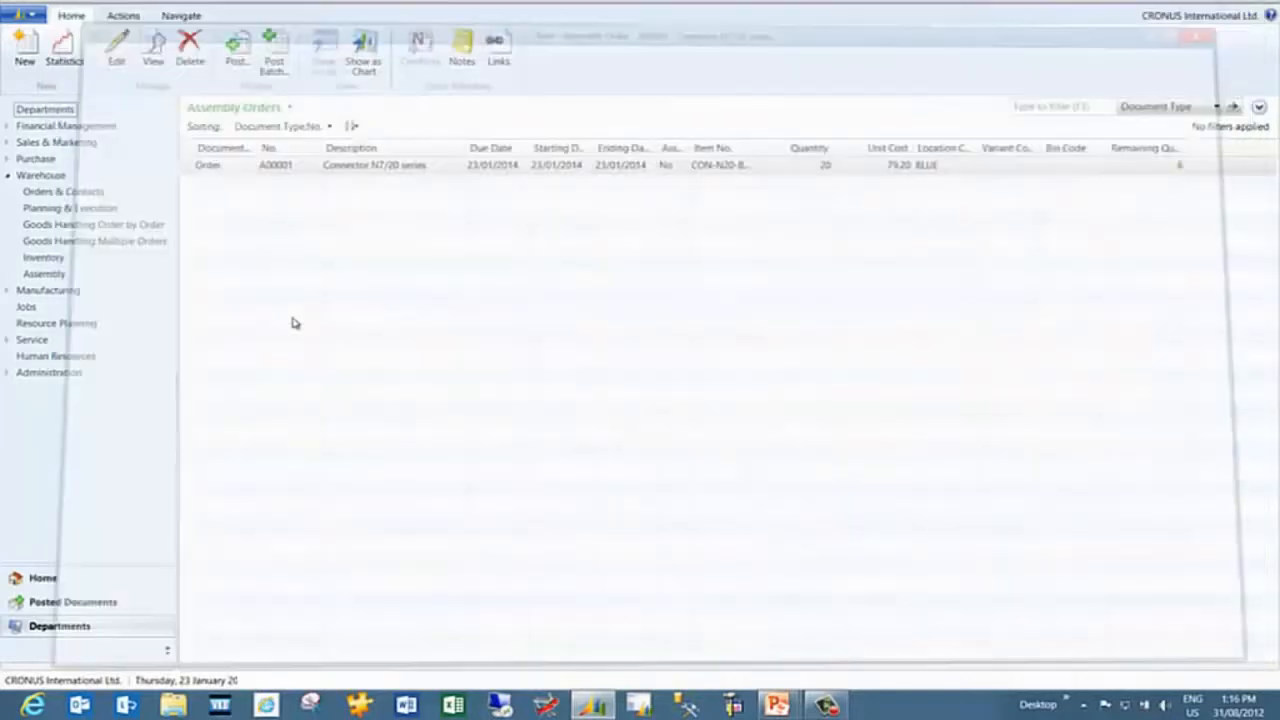
pyautogui.press('Return')
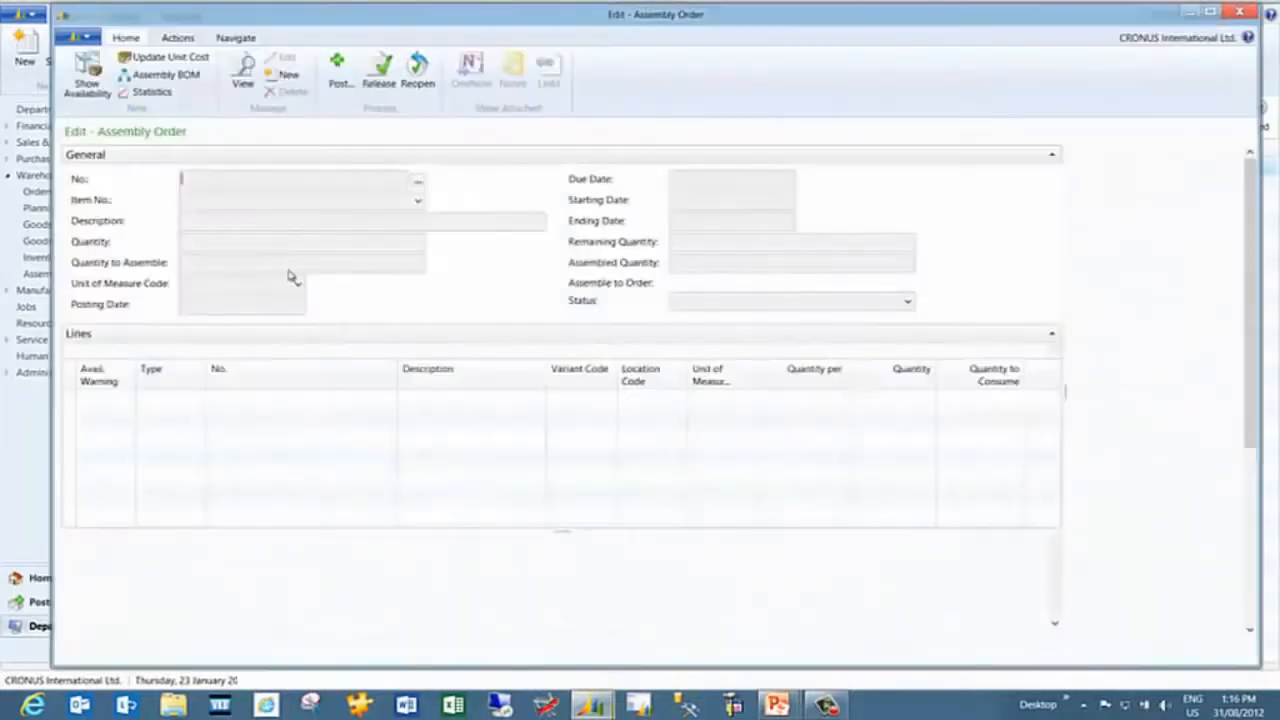
pyautogui.click(417, 263)
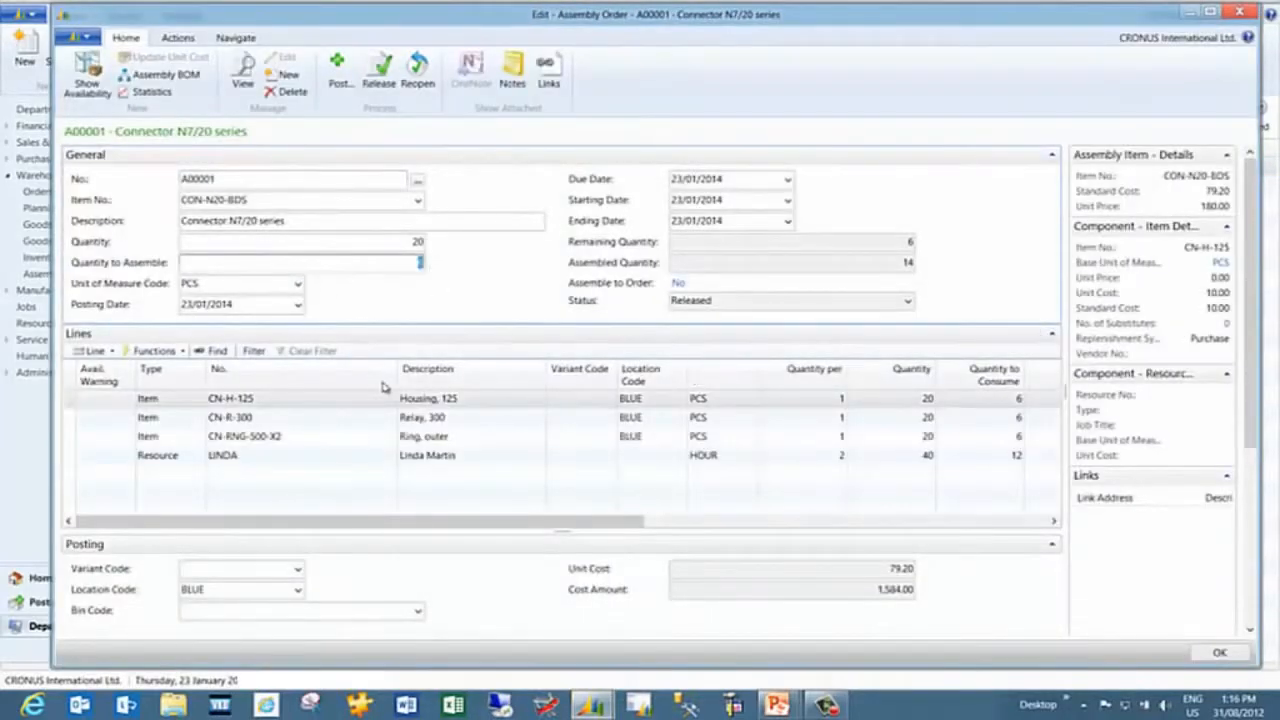
pyautogui.click(340, 70)
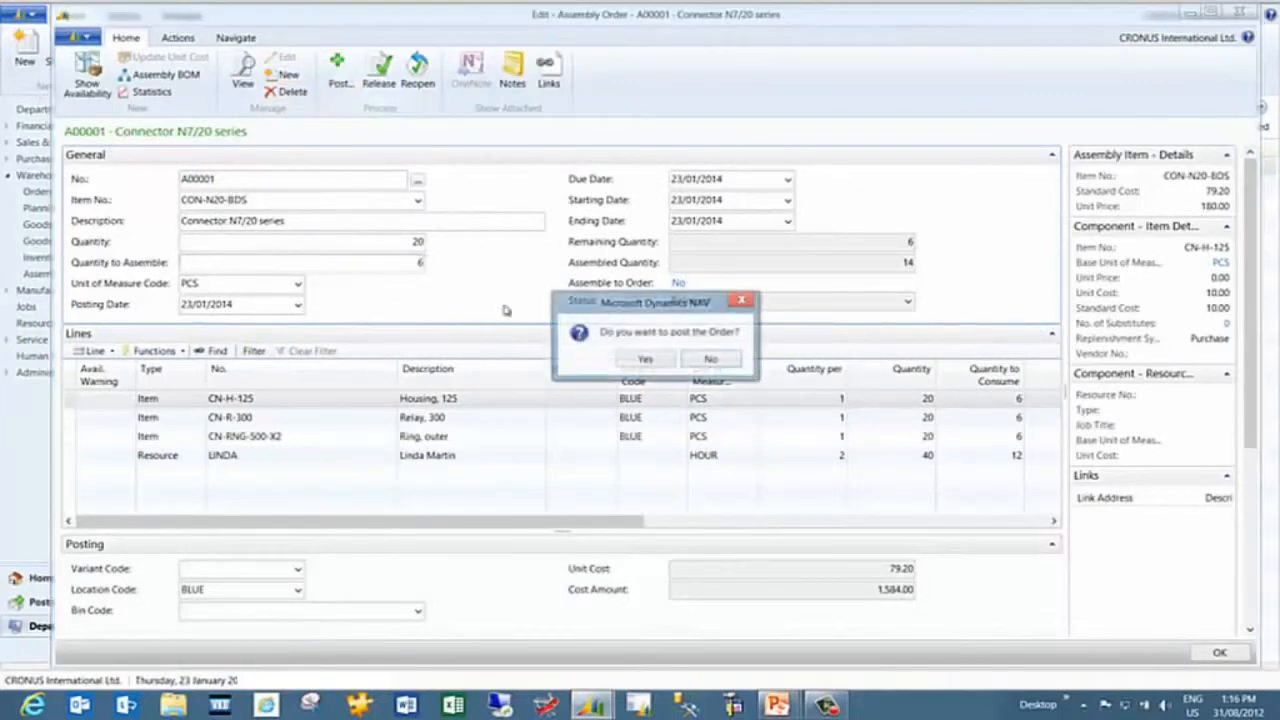
pyautogui.click(645, 358)
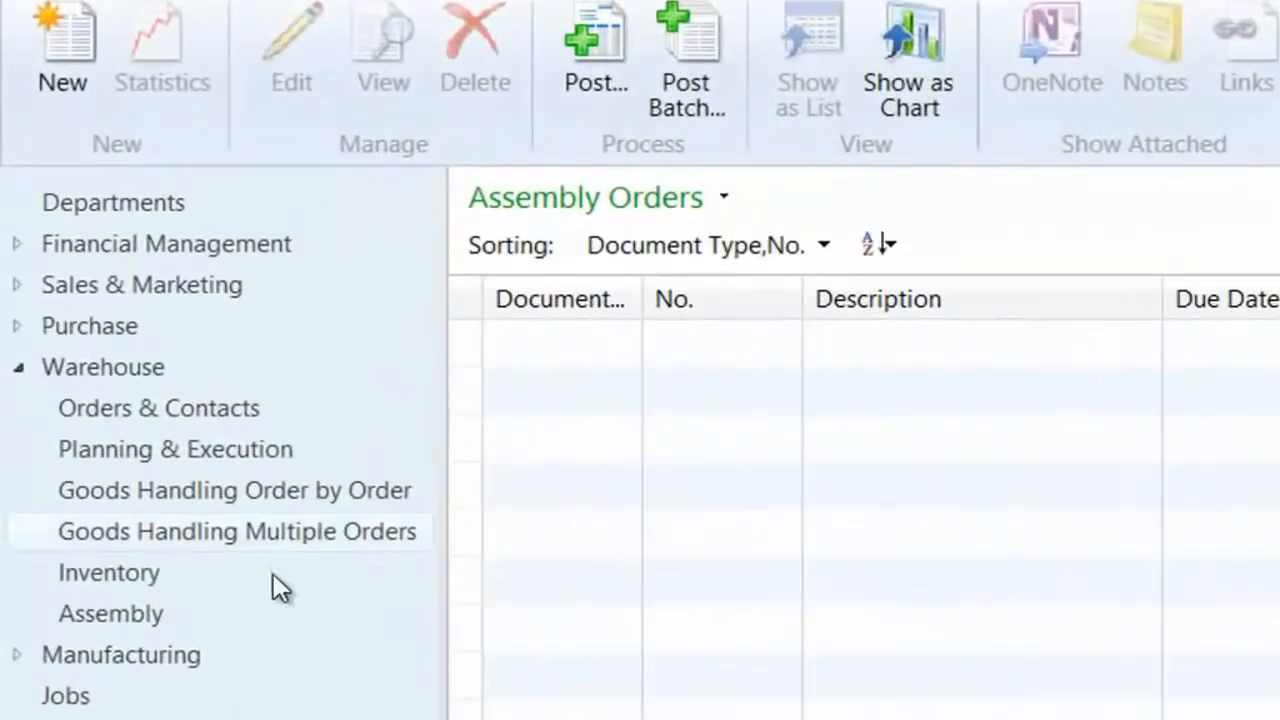
# Open the sales orders list from the Assembly area and create a new sales order for customer 10000, The Cannon Group PLC
pyautogui.click(148, 612)
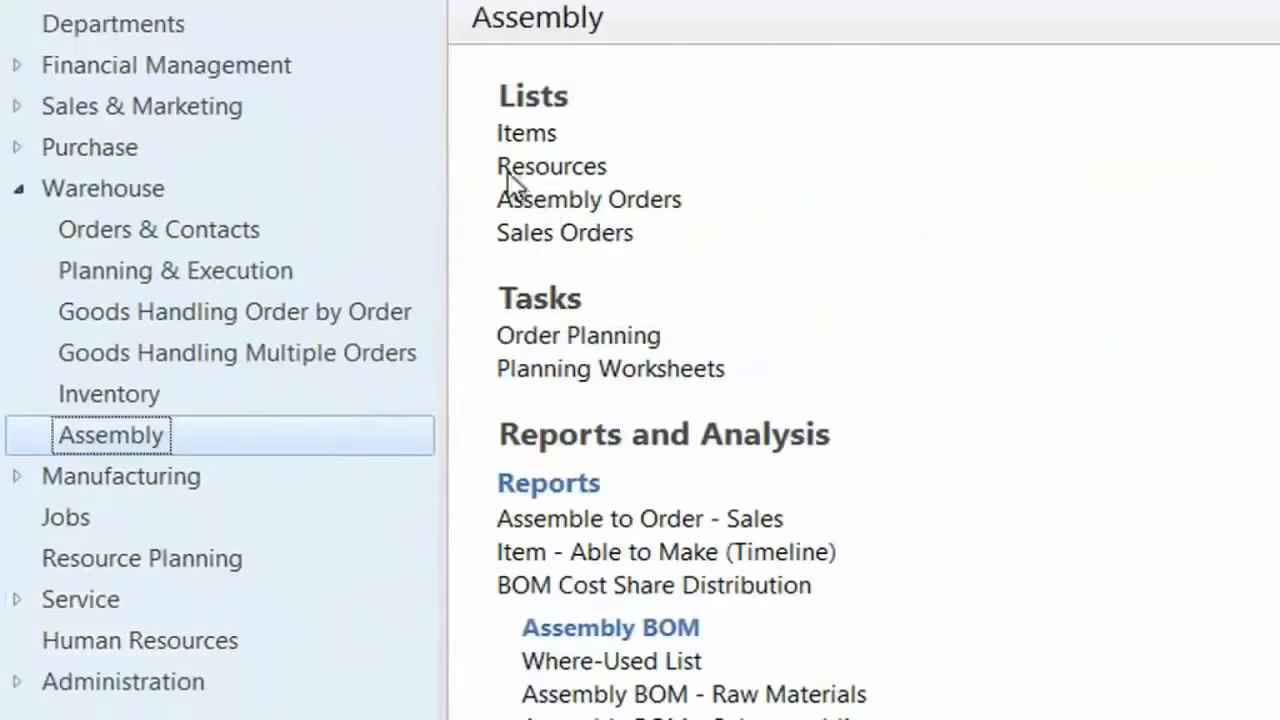
pyautogui.click(565, 233)
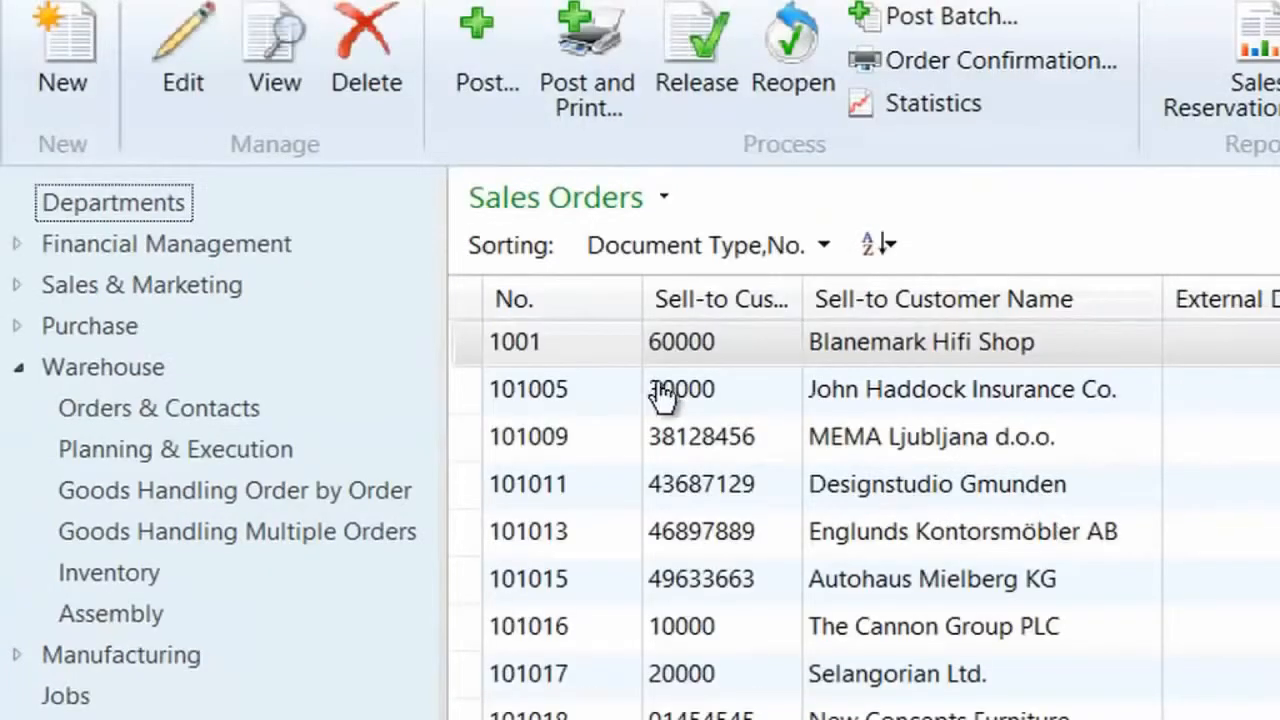
pyautogui.click(66, 76)
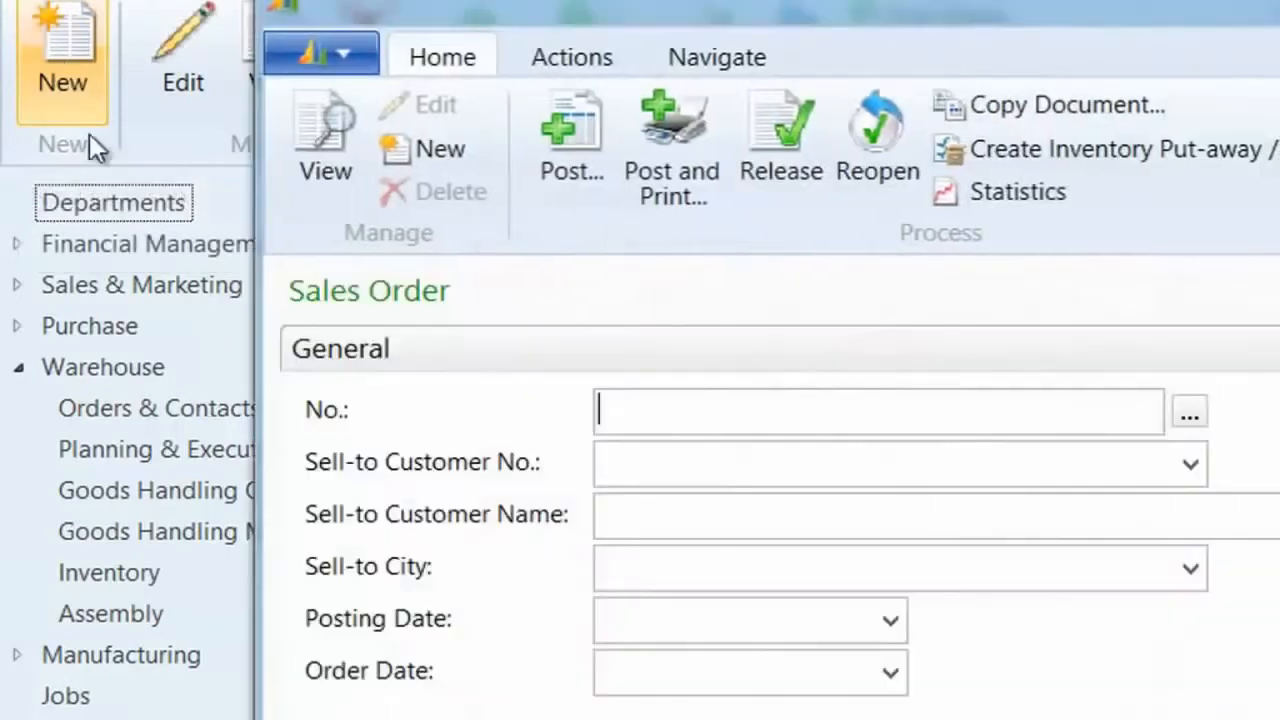
pyautogui.click(686, 474)
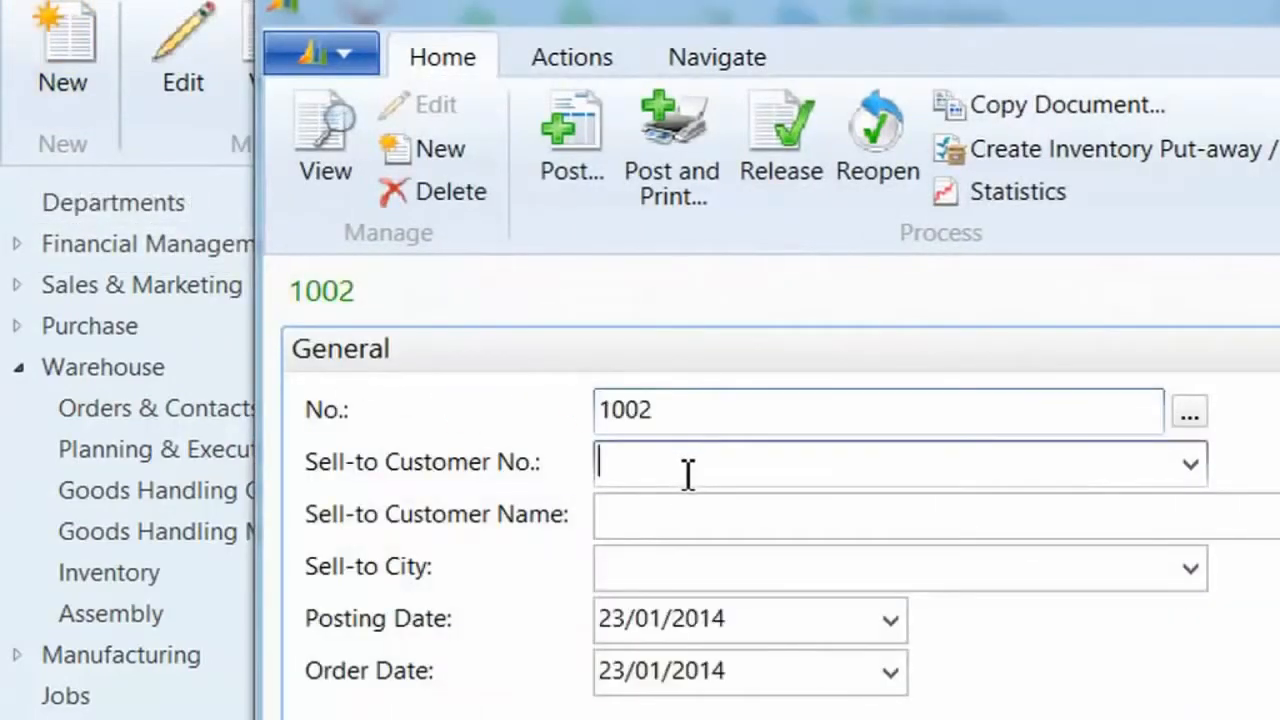
pyautogui.write('10000')
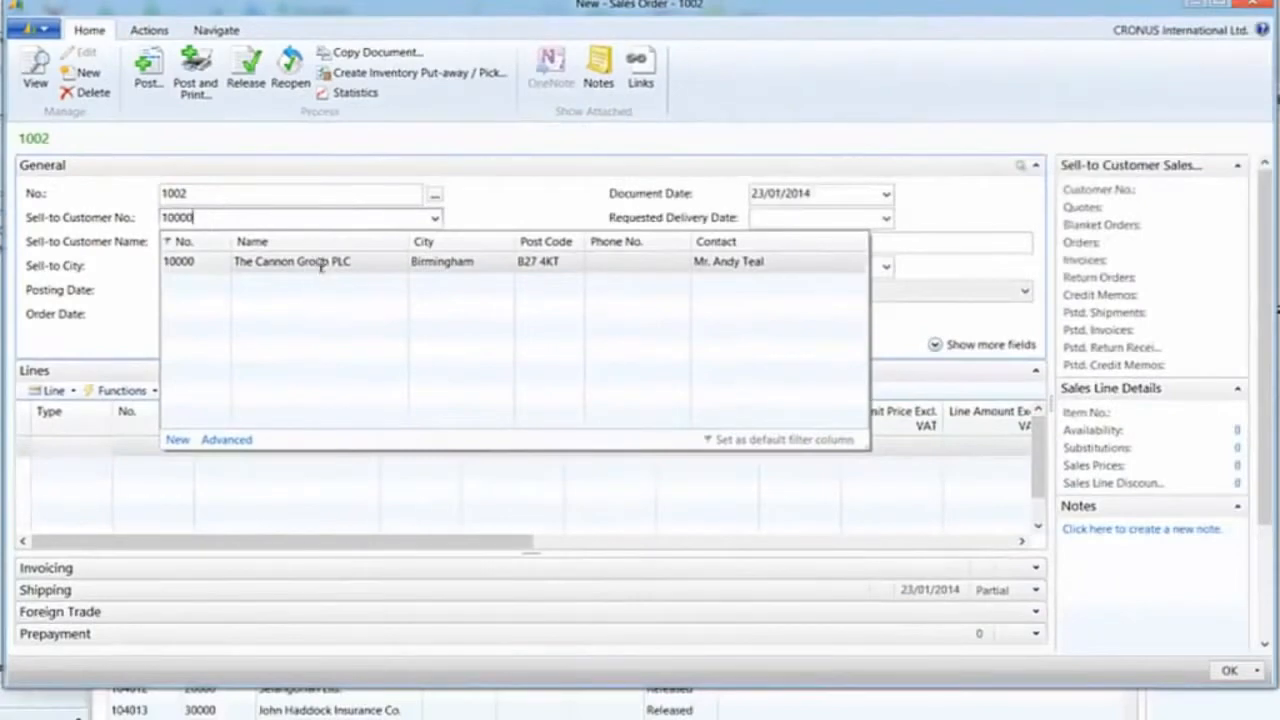
pyautogui.click(321, 263)
pyautogui.press('Tab')
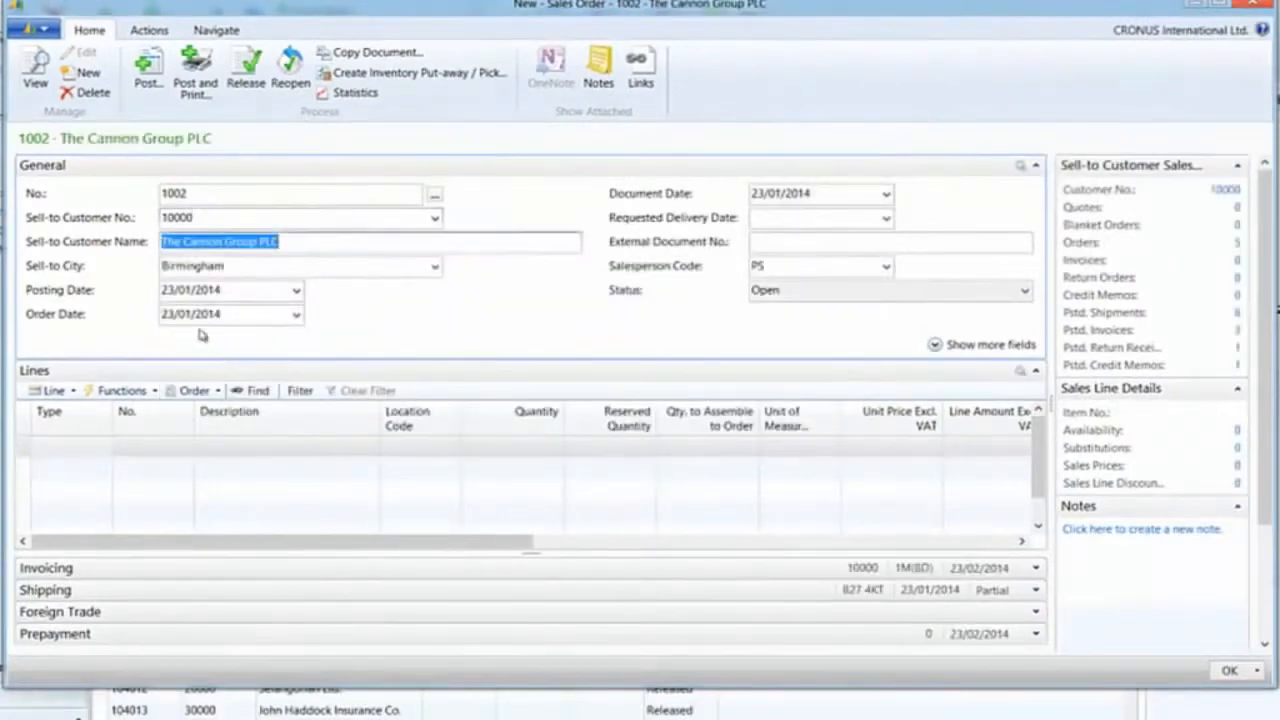
# Add an item line for CABLE-EF-SS-4.0 with a quantity of 10
pyautogui.click(63, 447)
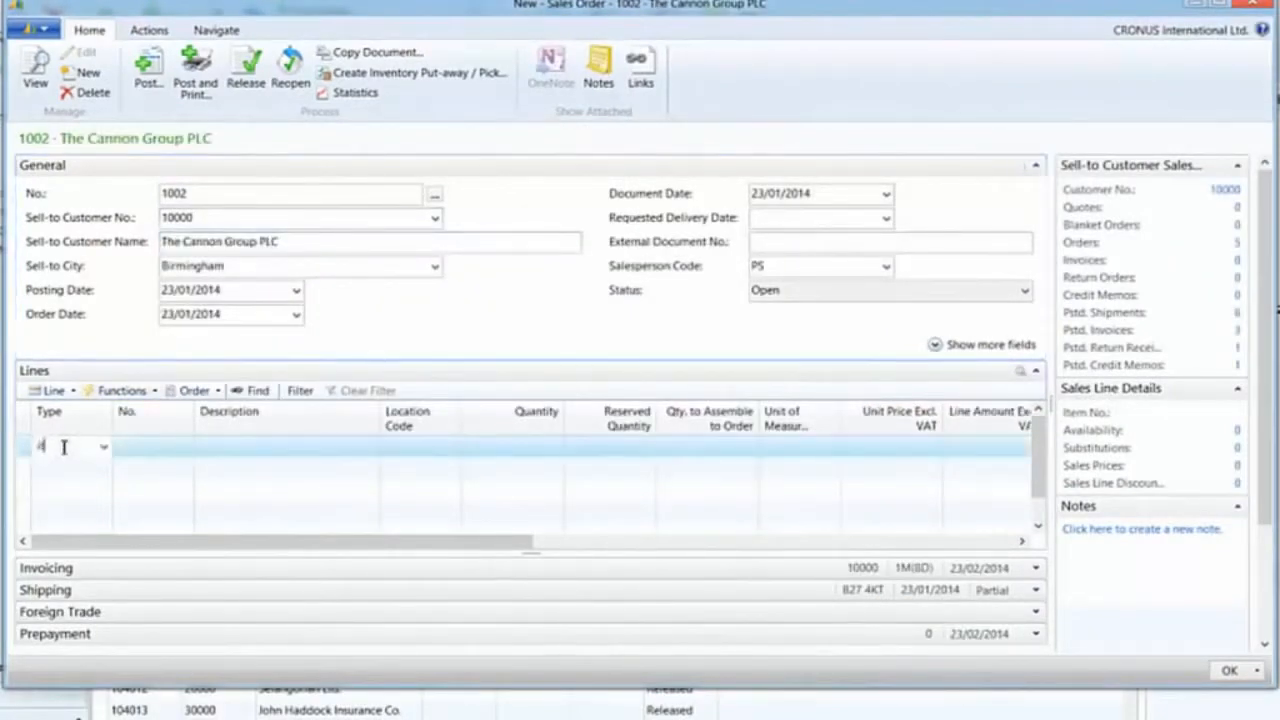
pyautogui.write('ite')
pyautogui.press('Tab')
pyautogui.write('ca')
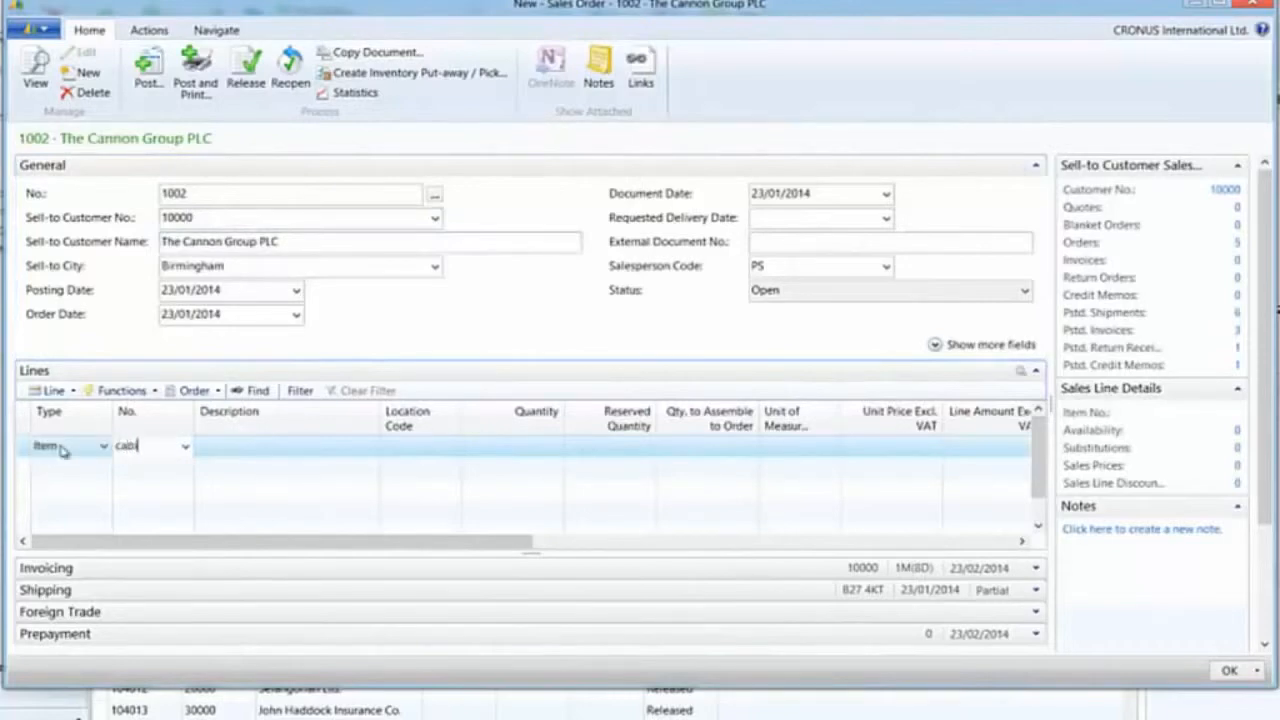
pyautogui.click(183, 491)
pyautogui.press('Tab')
pyautogui.press('Tab')
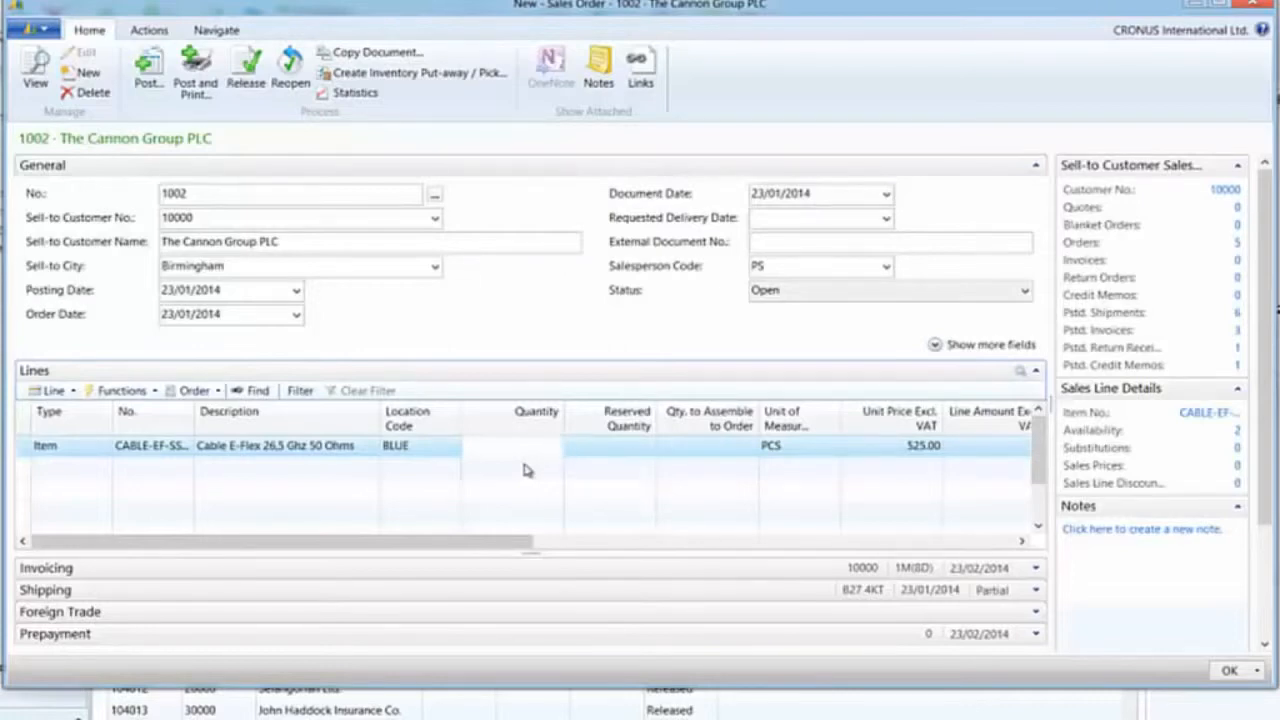
pyautogui.write('10')
pyautogui.press('Tab')
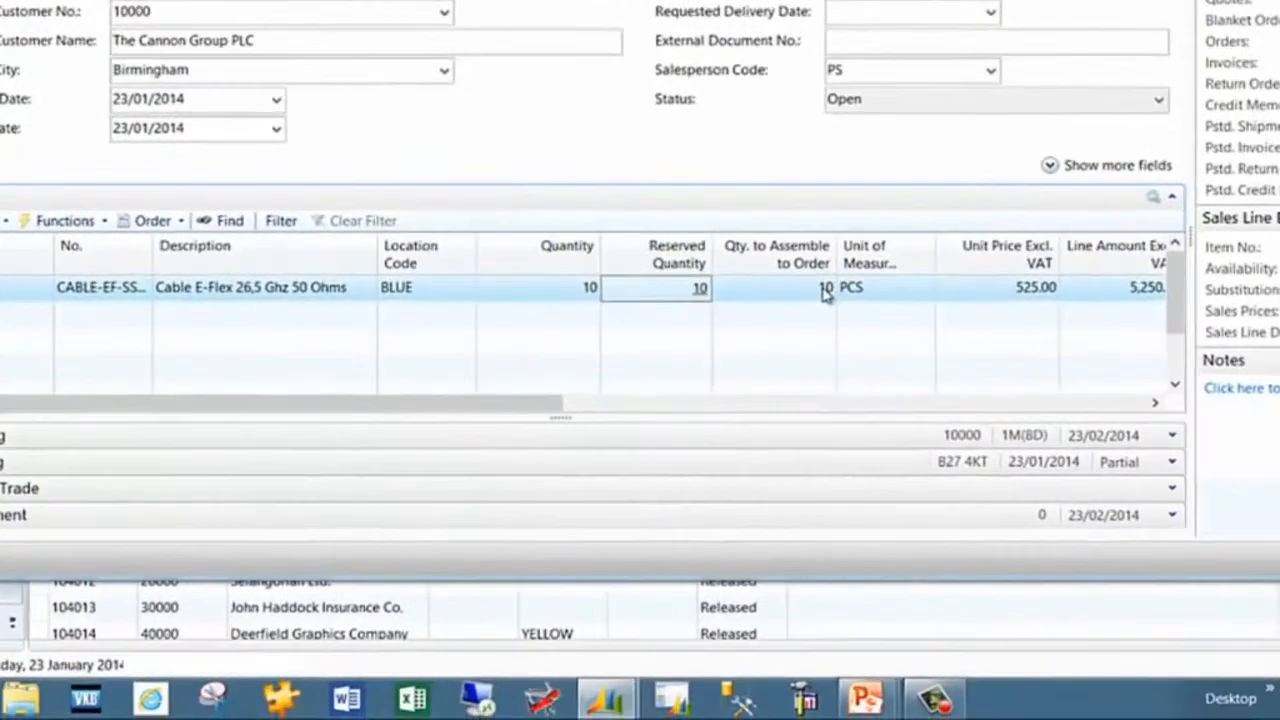
# Open the sales line's assemble-to-order lines to review the components, then close them
pyautogui.click(744, 449)
pyautogui.click(823, 290)
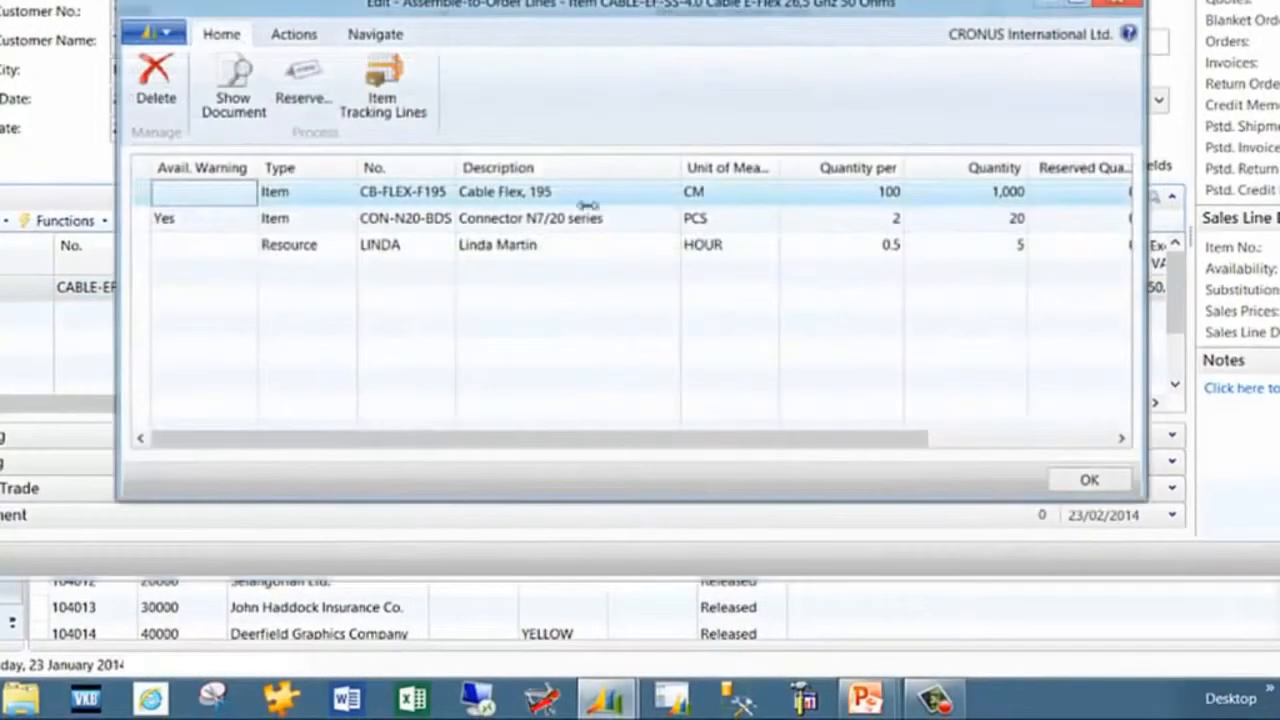
pyautogui.moveTo(595, 5); pyautogui.dragTo(612, 325)
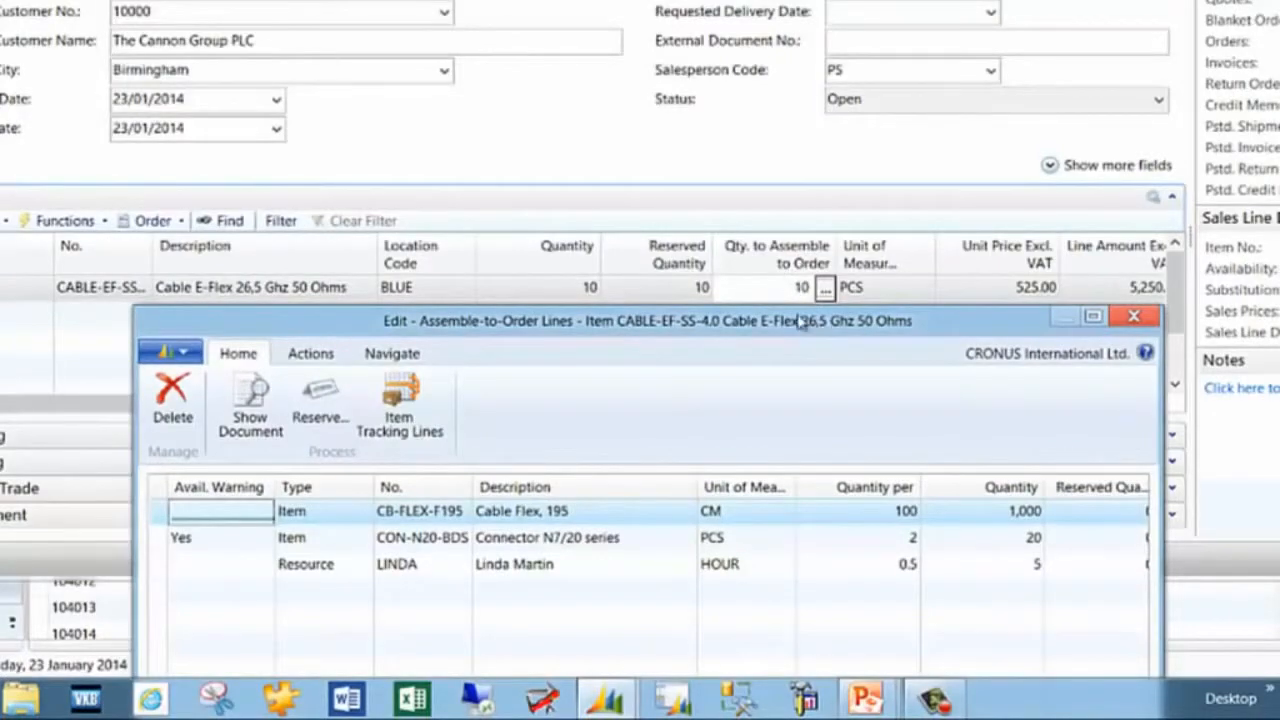
pyautogui.moveTo(820, 325); pyautogui.dragTo(795, 0)
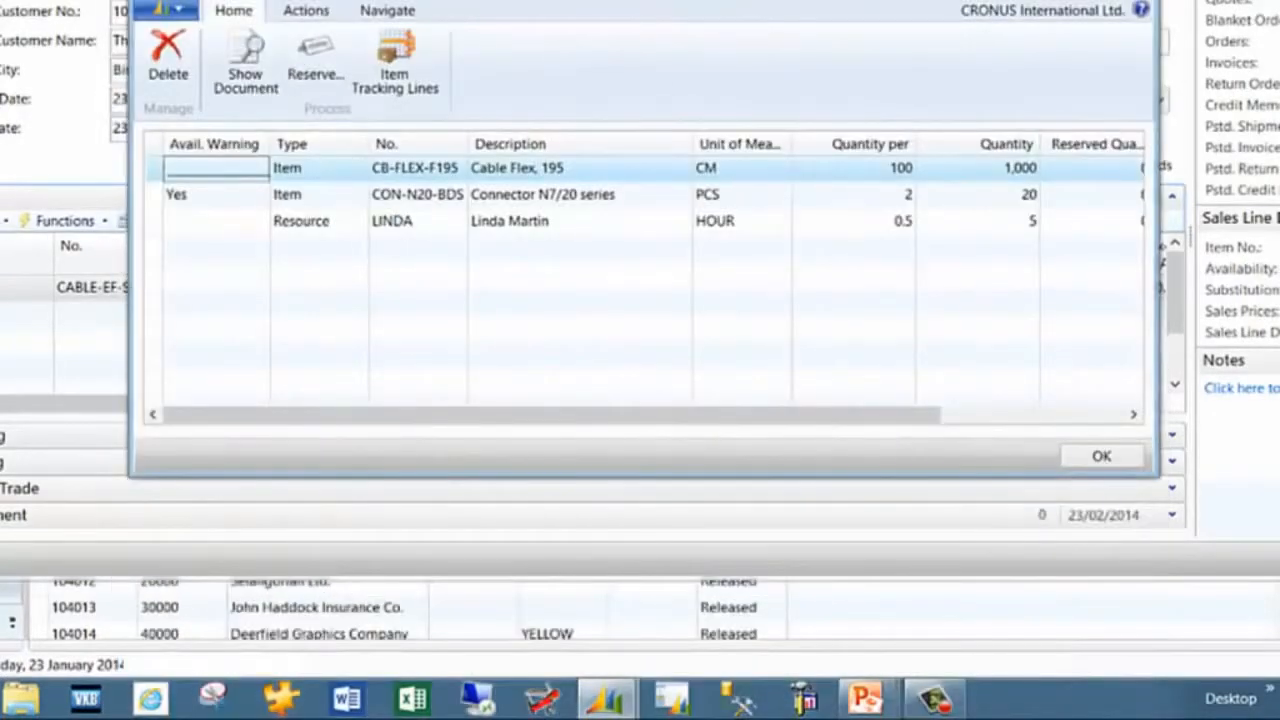
pyautogui.press('Escape')
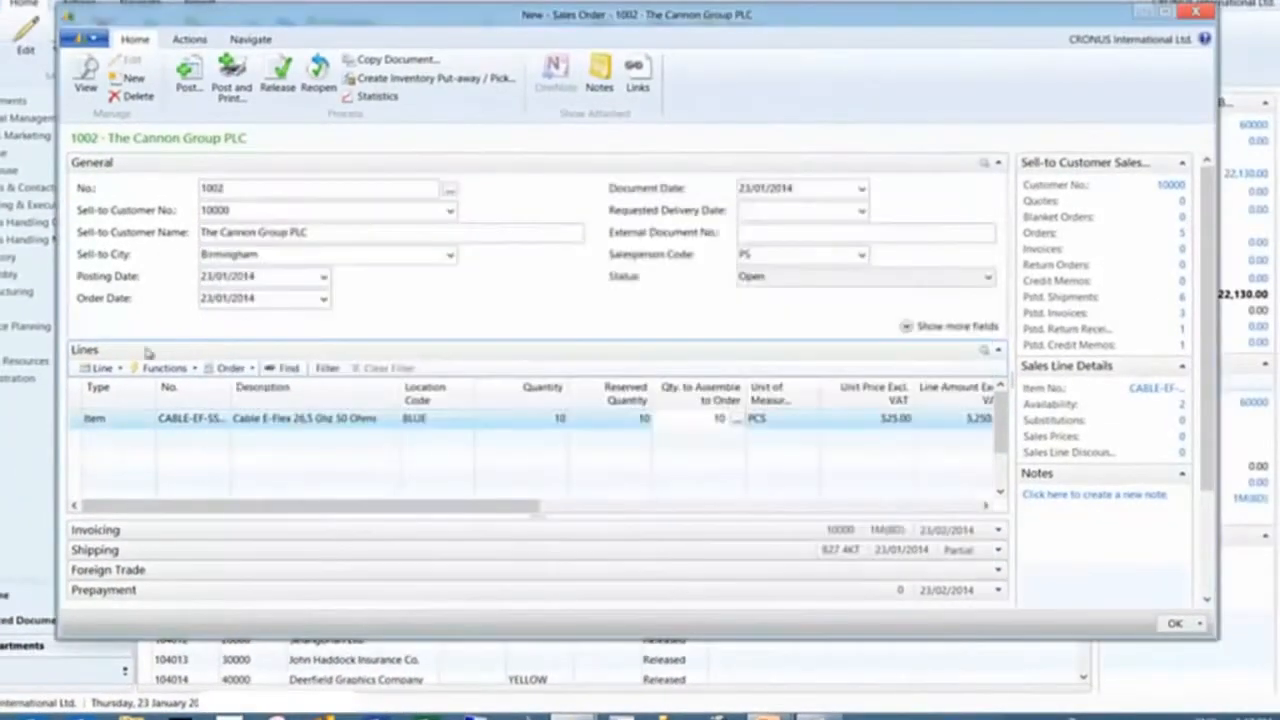
# Open the linked assembly order from the assemble-to-order lines and set the Cable Flex component's Quantity per to 200, then close
pyautogui.click(103, 370)
pyautogui.moveTo(150, 513)
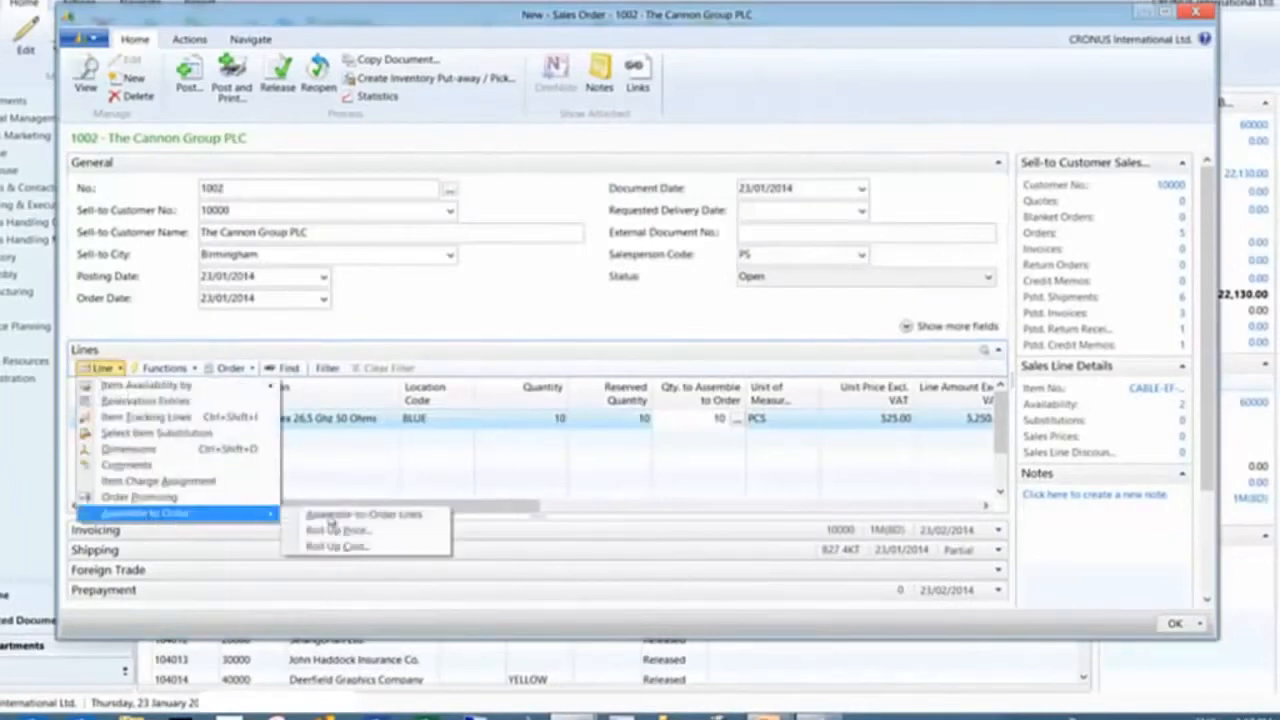
pyautogui.click(699, 430)
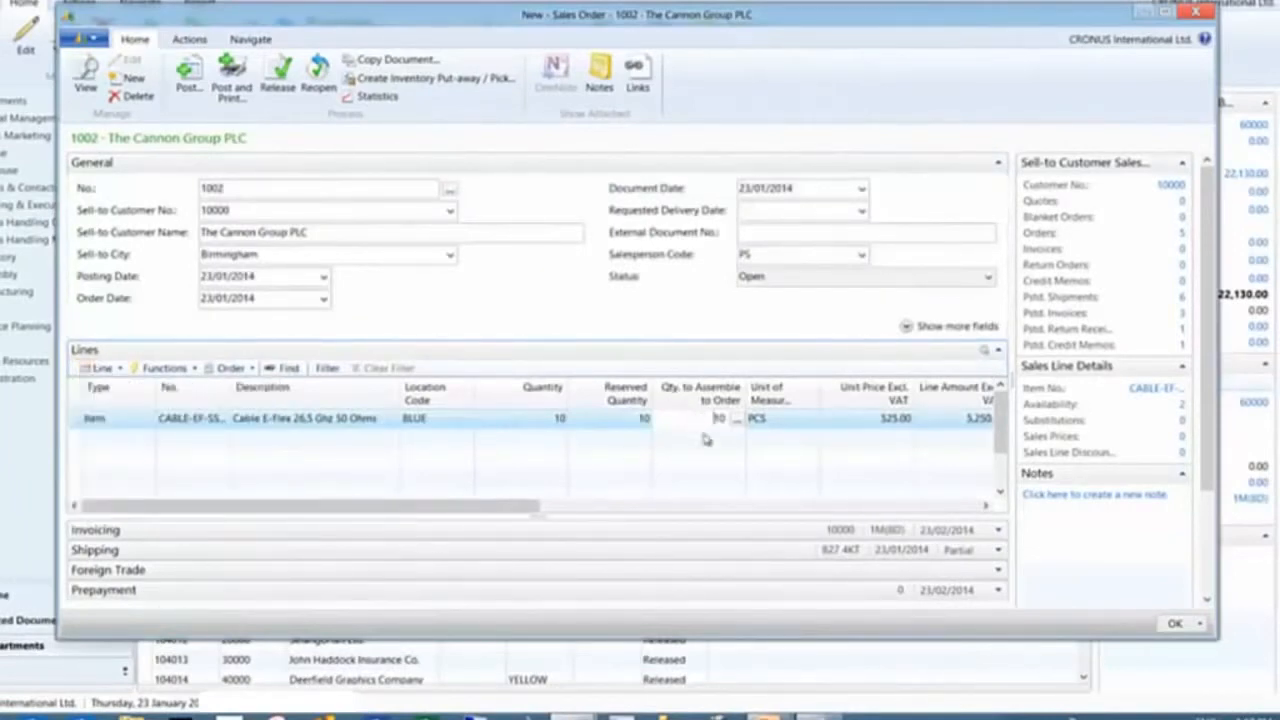
pyautogui.click(737, 421)
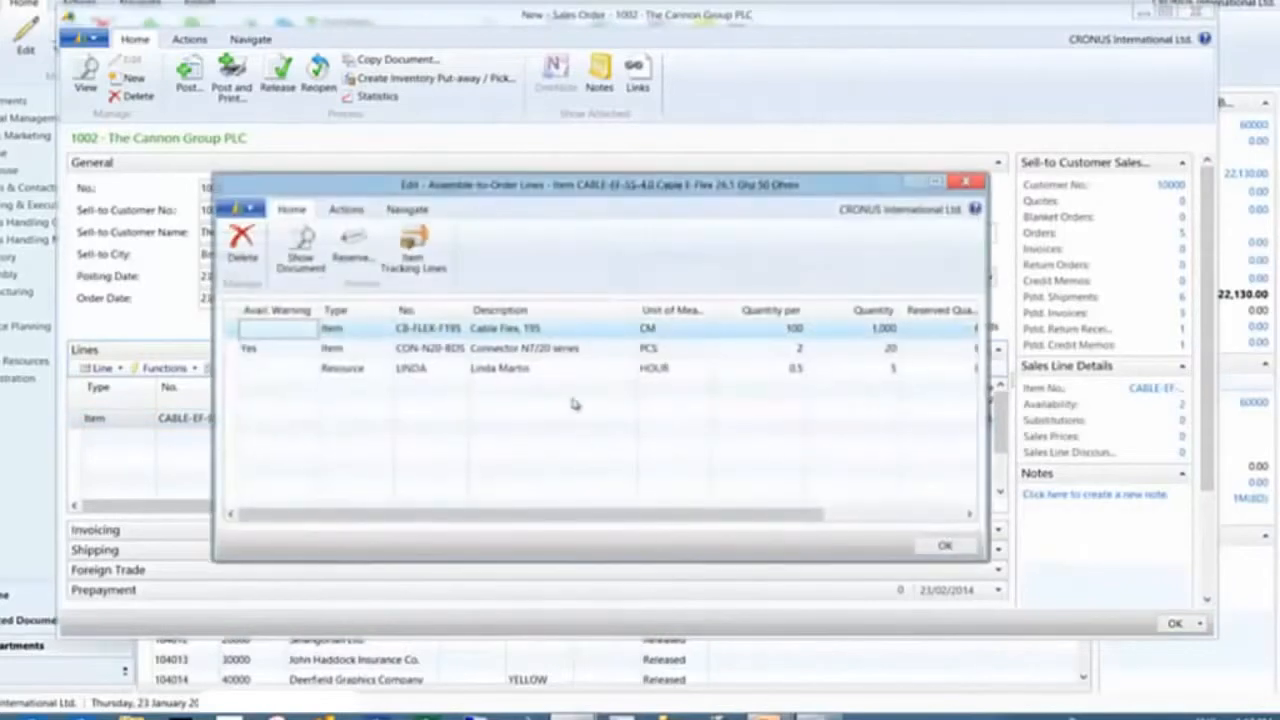
pyautogui.click(302, 255)
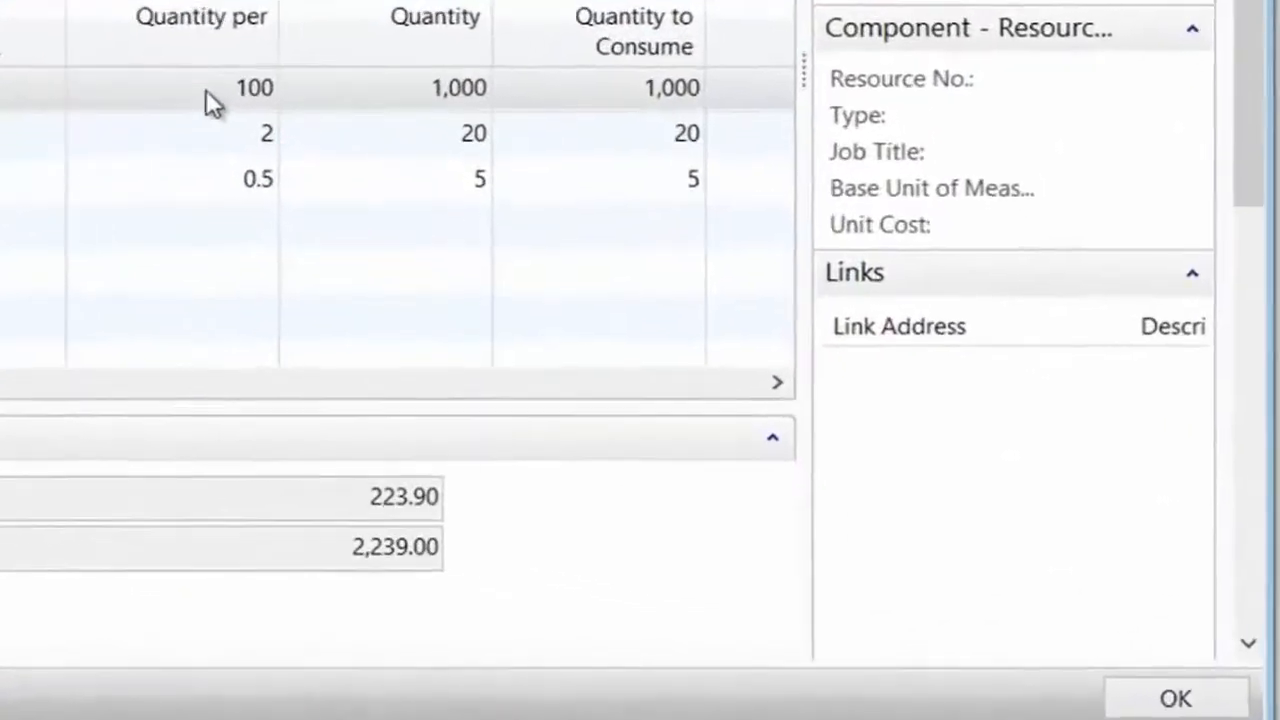
pyautogui.click(812, 406)
pyautogui.moveTo(174, 65); pyautogui.dragTo(249, 80)
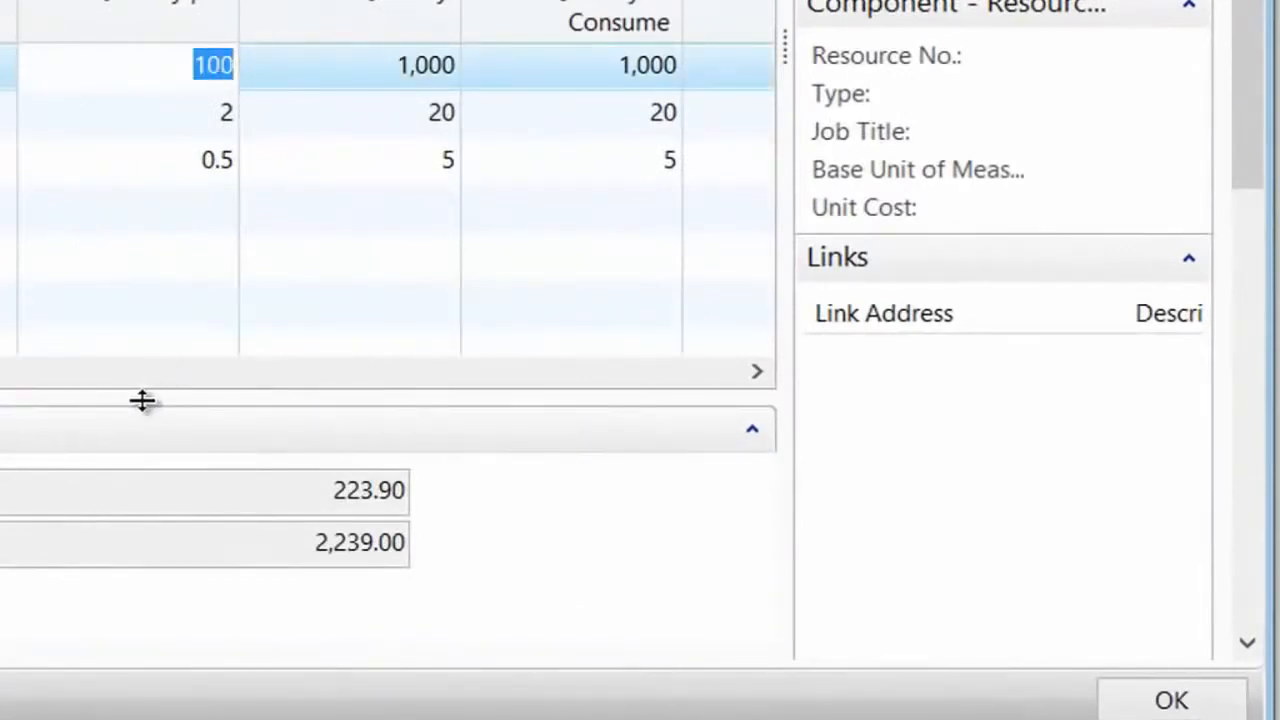
pyautogui.write('200')
pyautogui.press('Tab')
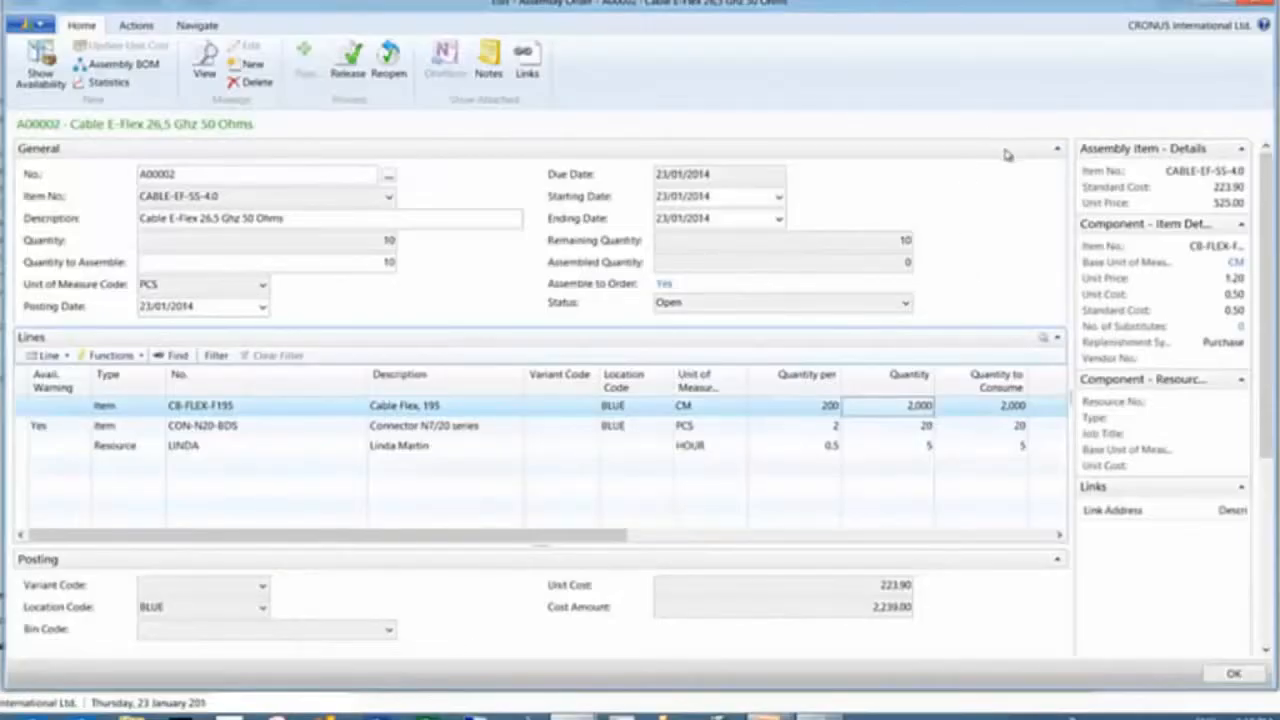
pyautogui.click(1256, 3)
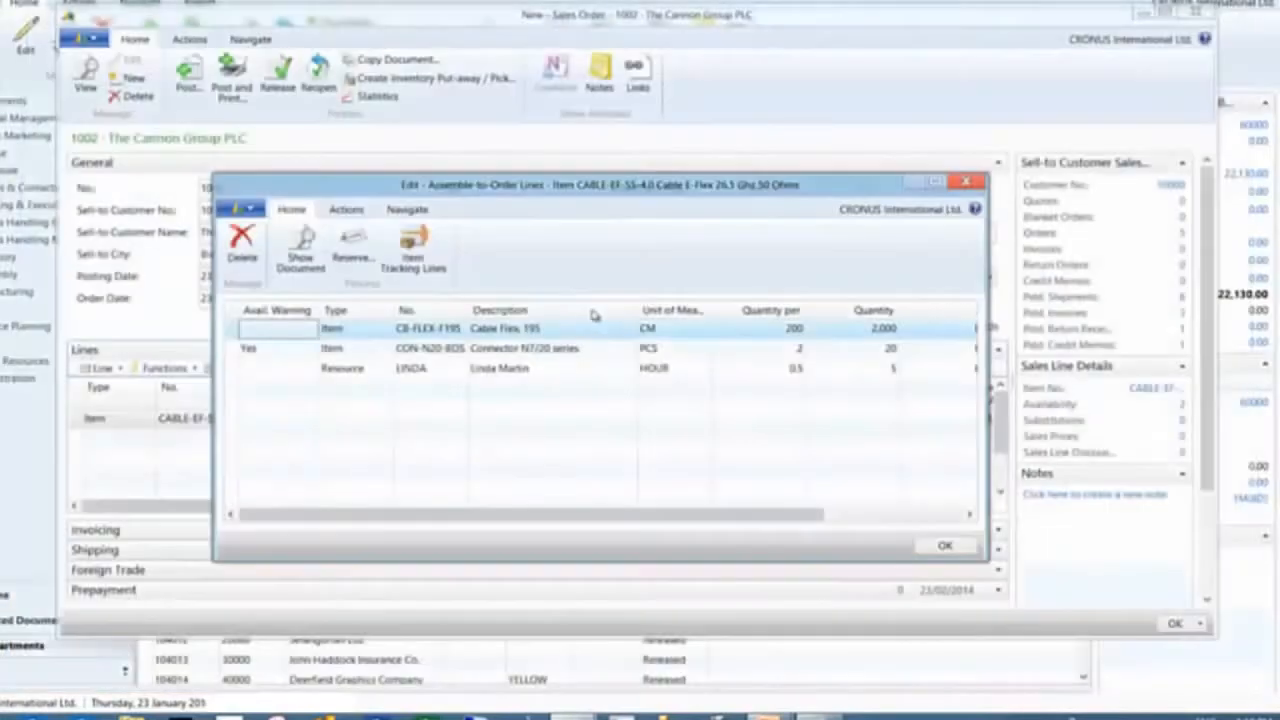
pyautogui.press('Escape')
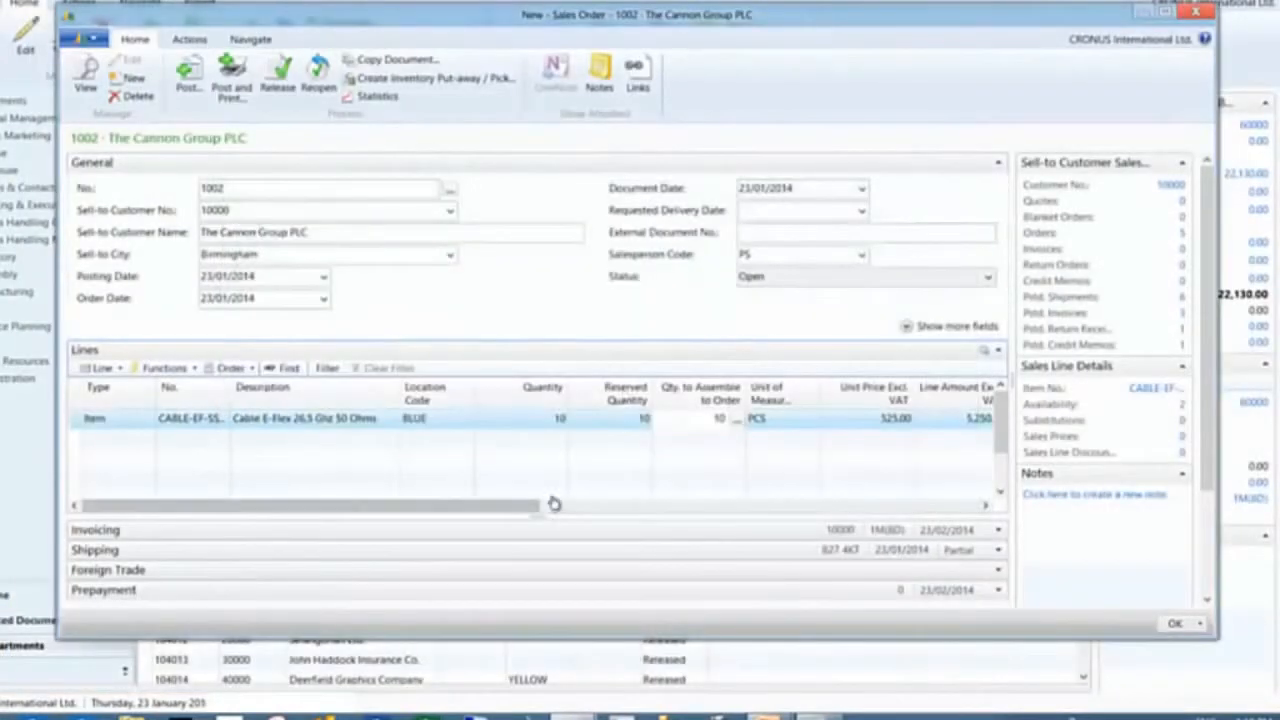
# Change the sales line quantity to 12 and accept the assembly availability warning
pyautogui.click(530, 421)
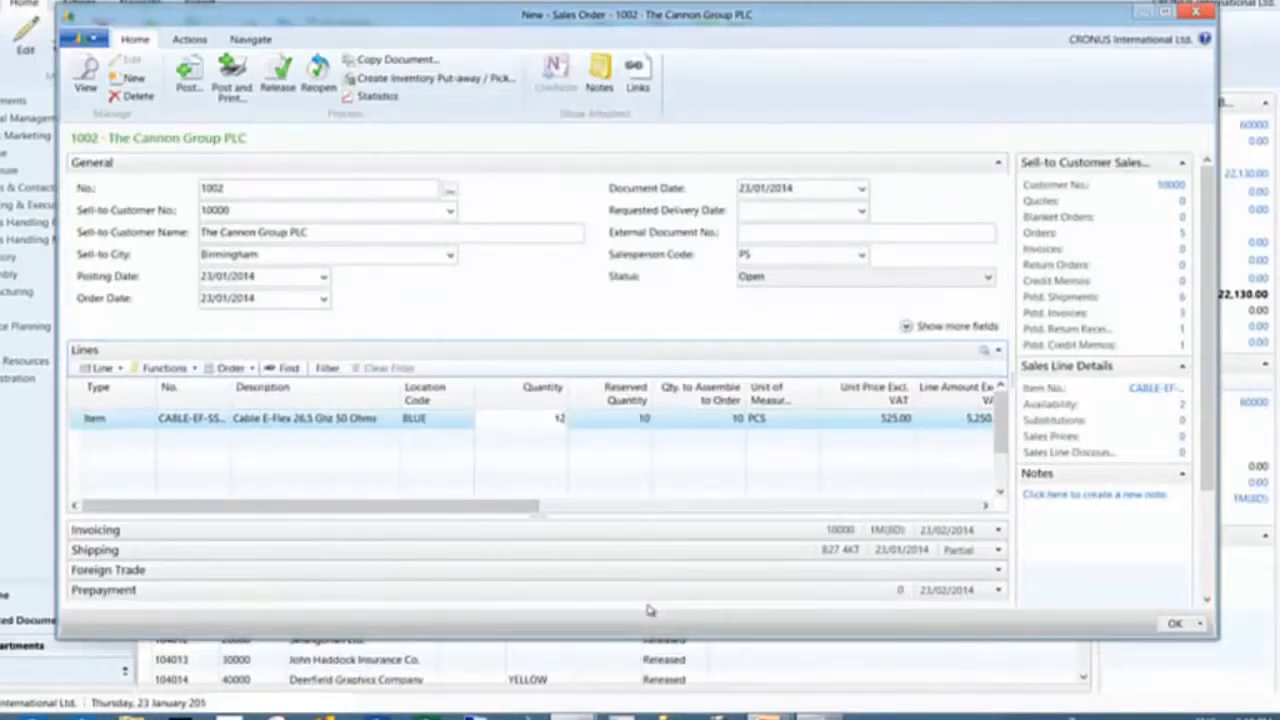
pyautogui.write('12')
pyautogui.press('Tab')
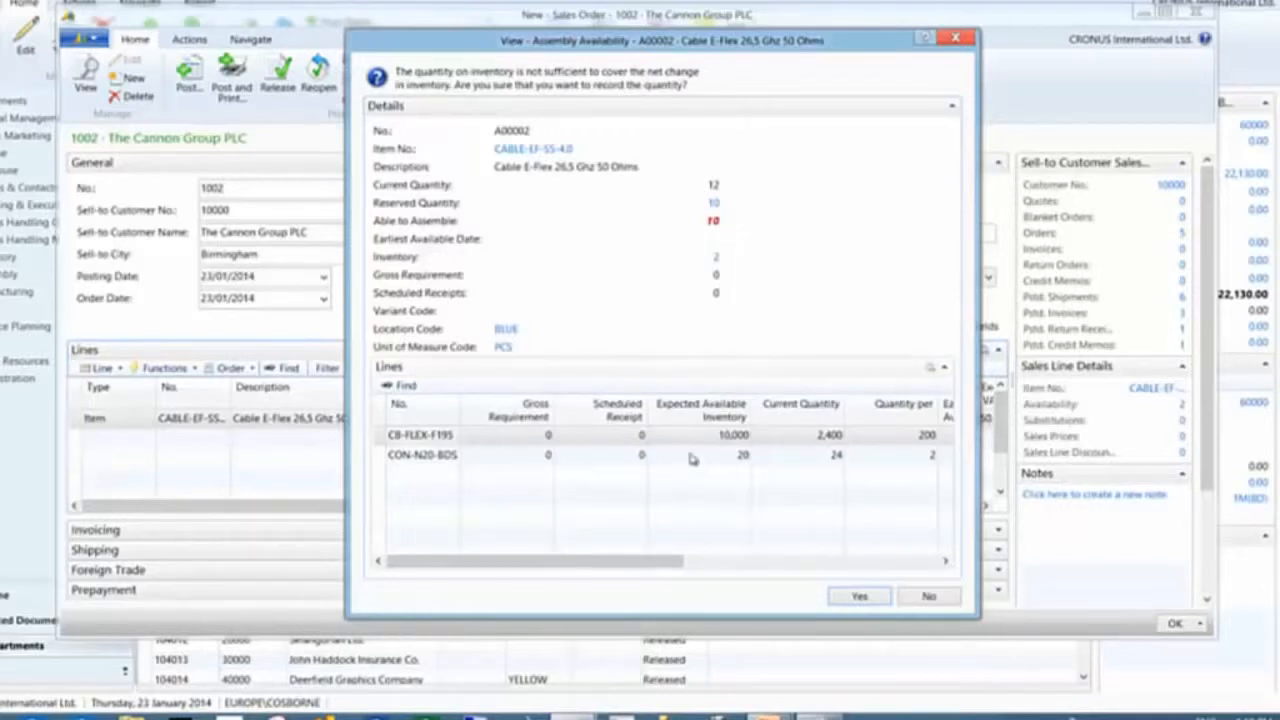
pyautogui.click(859, 596)
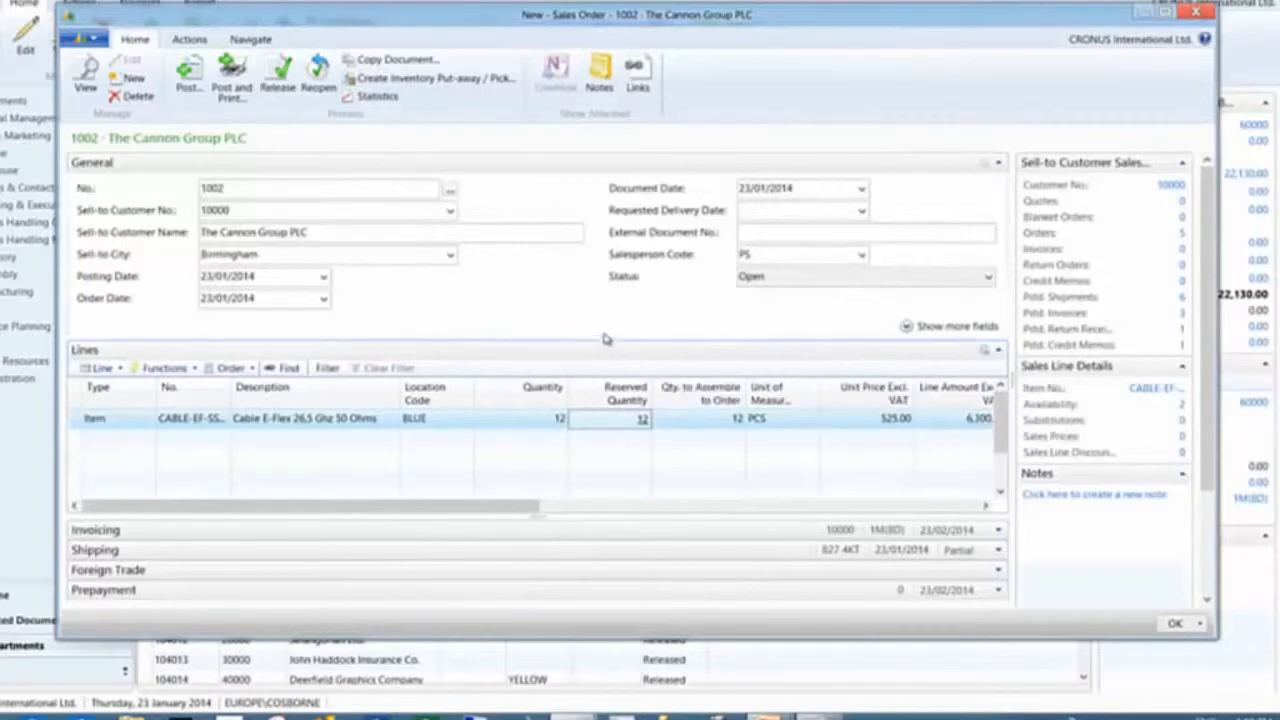
# Reopen the assemble-to-order lines to review the updated component quantities, then close them
pyautogui.click(738, 424)
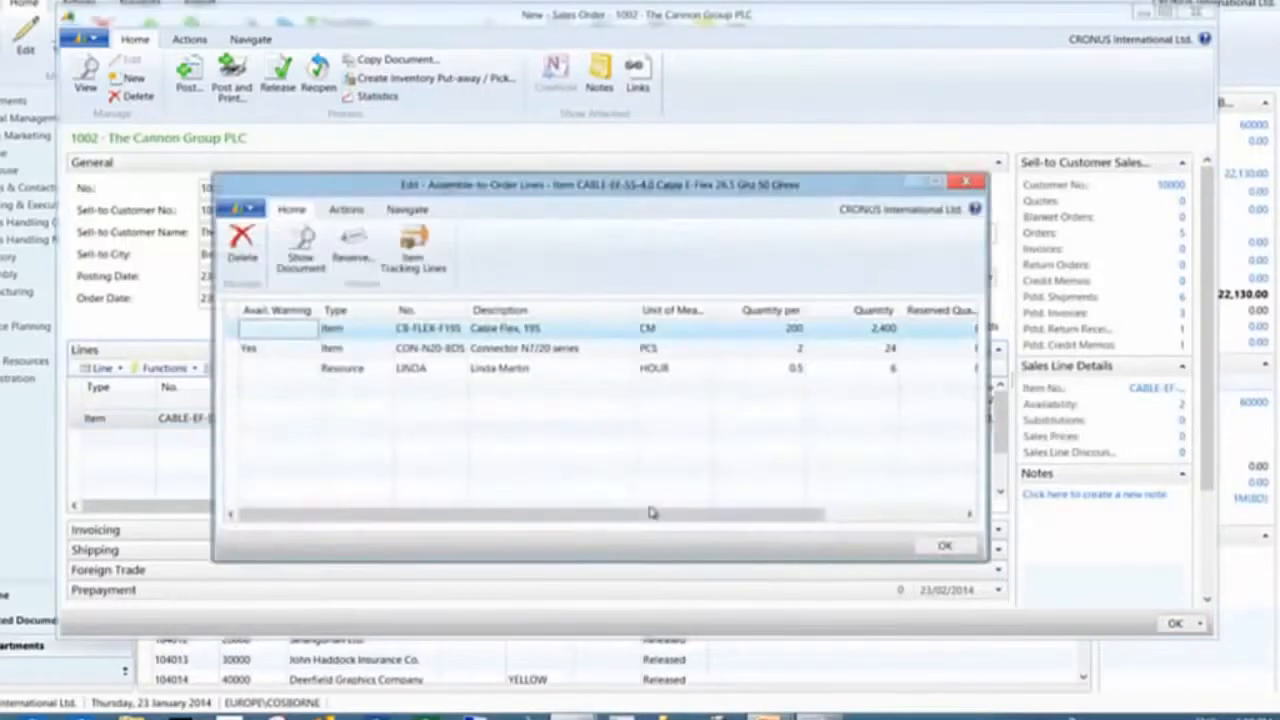
pyautogui.click(305, 252)
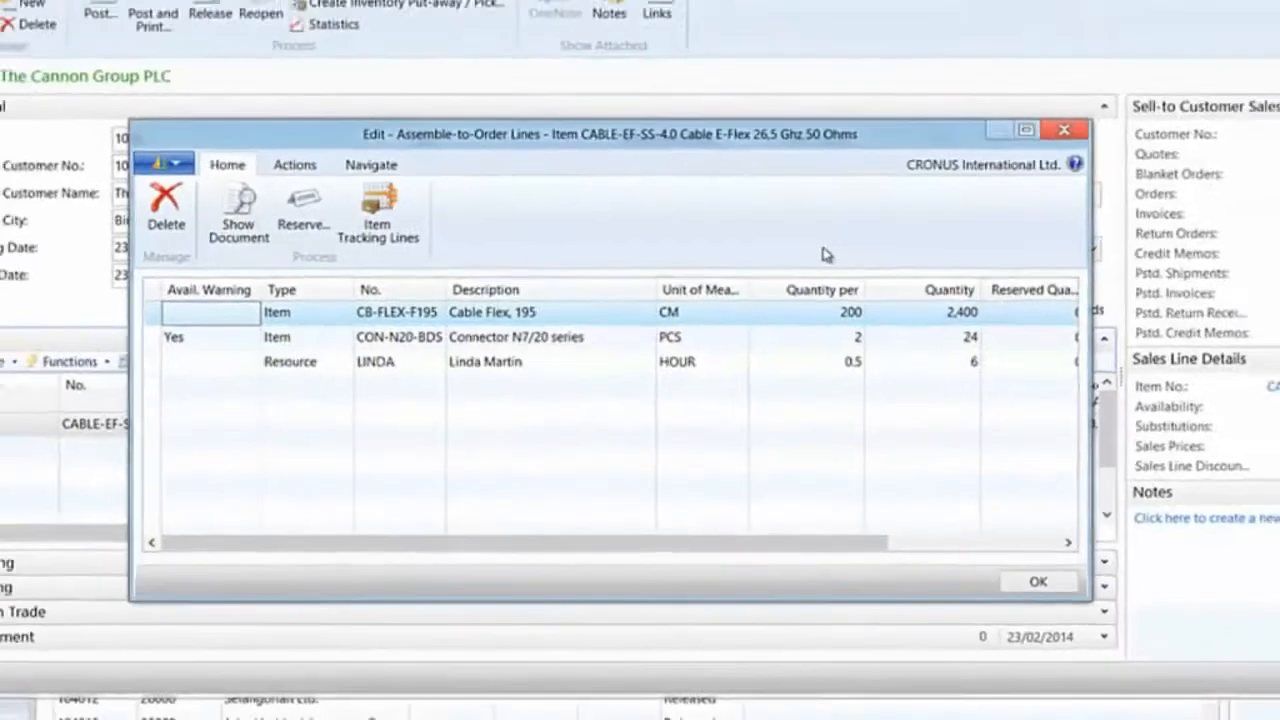
pyautogui.press('Escape')
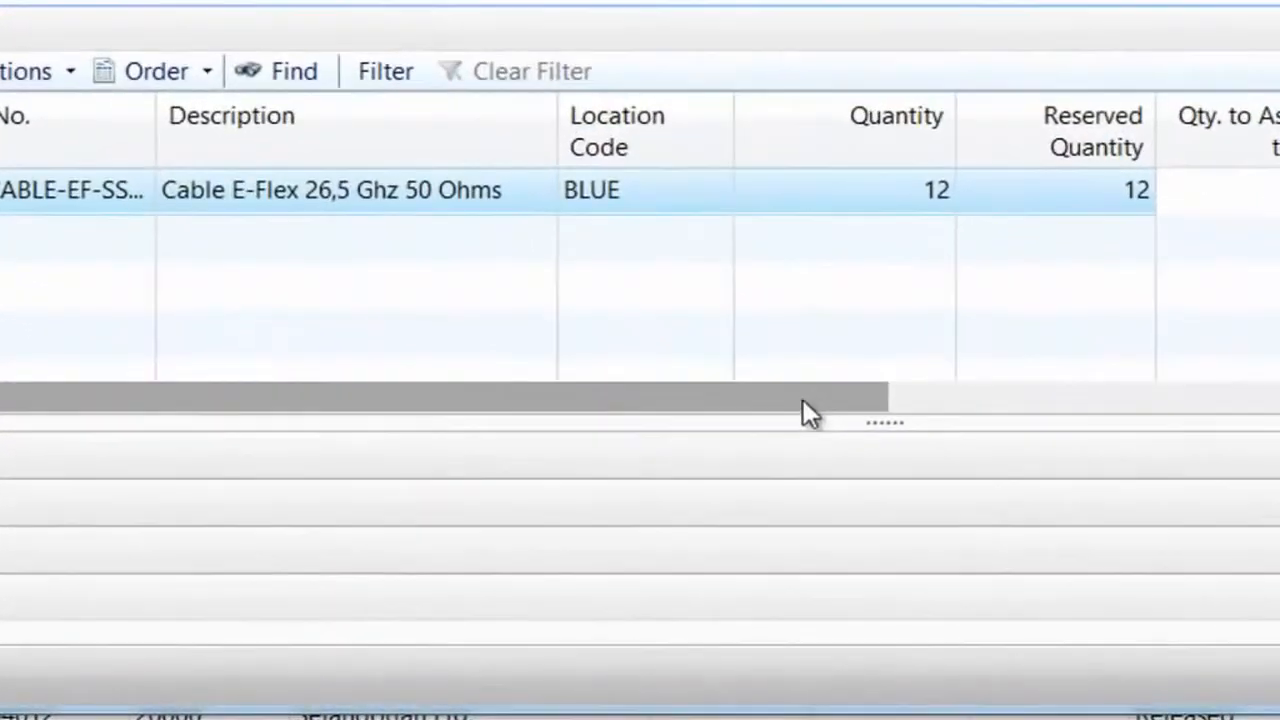
# Roll up the sales line's unit price from its assembly components and confirm
pyautogui.moveTo(803, 400); pyautogui.dragTo(701, 392)
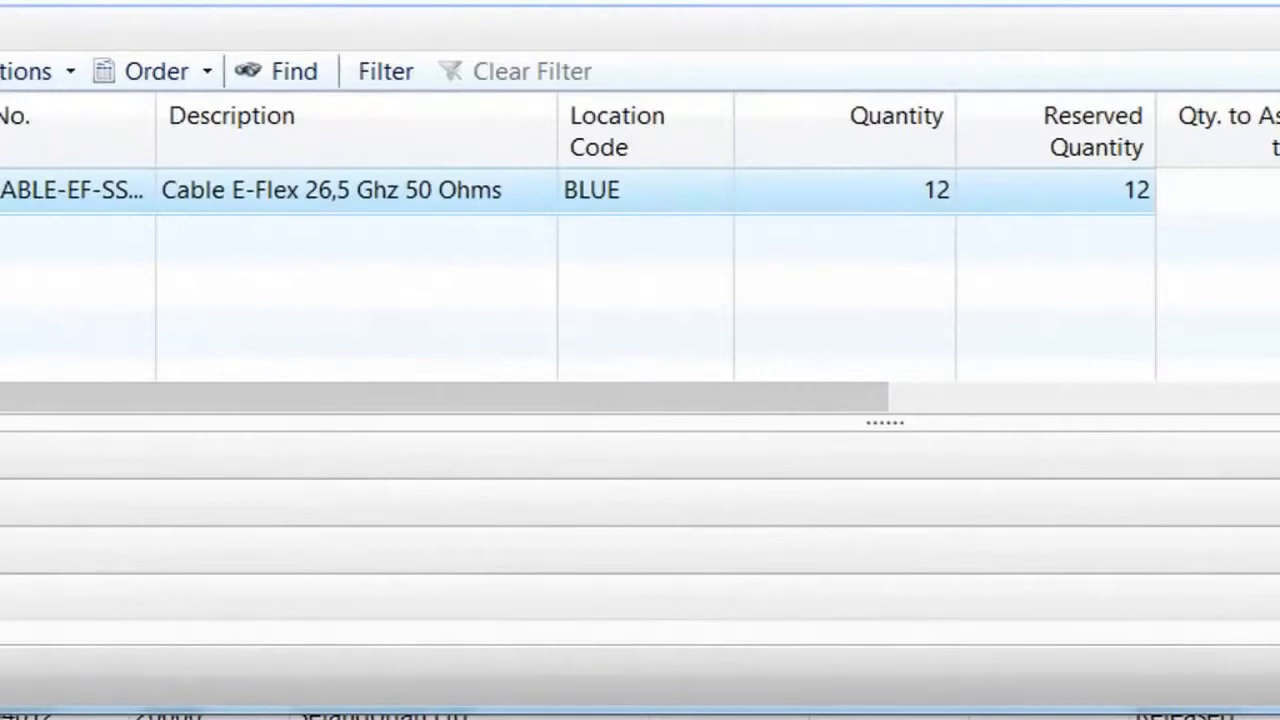
pyautogui.click(0, 71)
pyautogui.moveTo(2, 416)
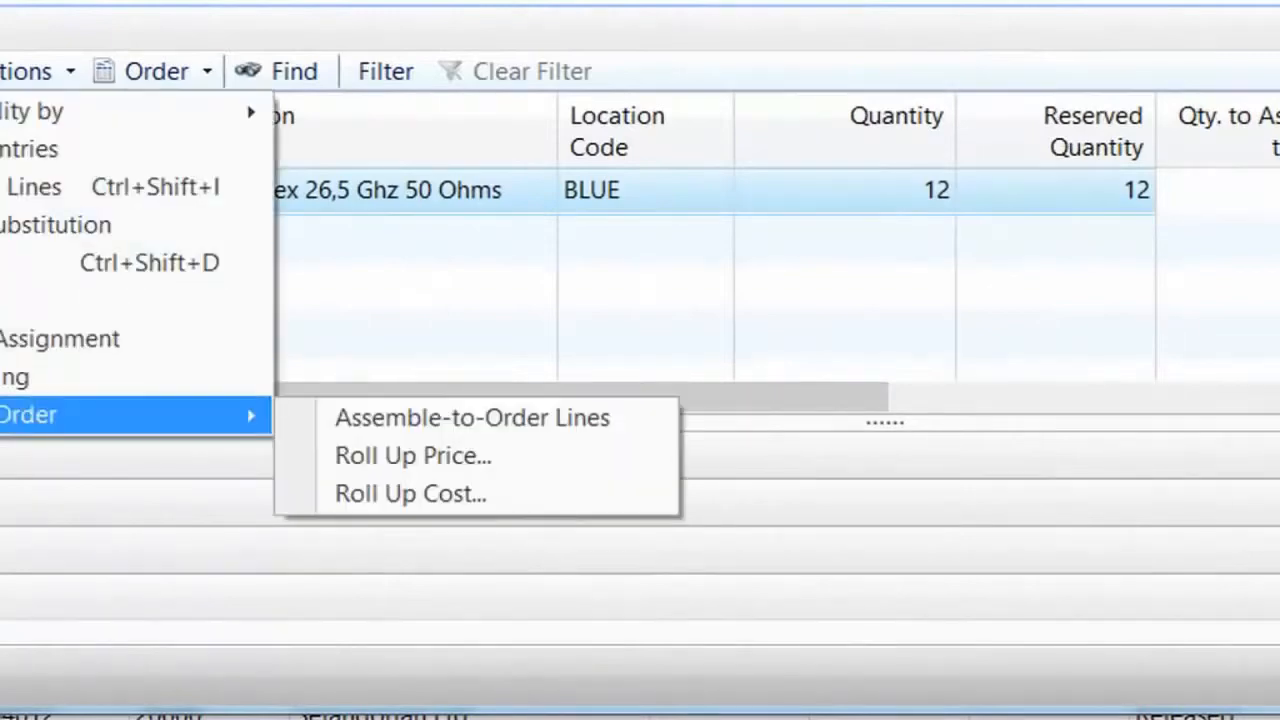
pyautogui.click(459, 458)
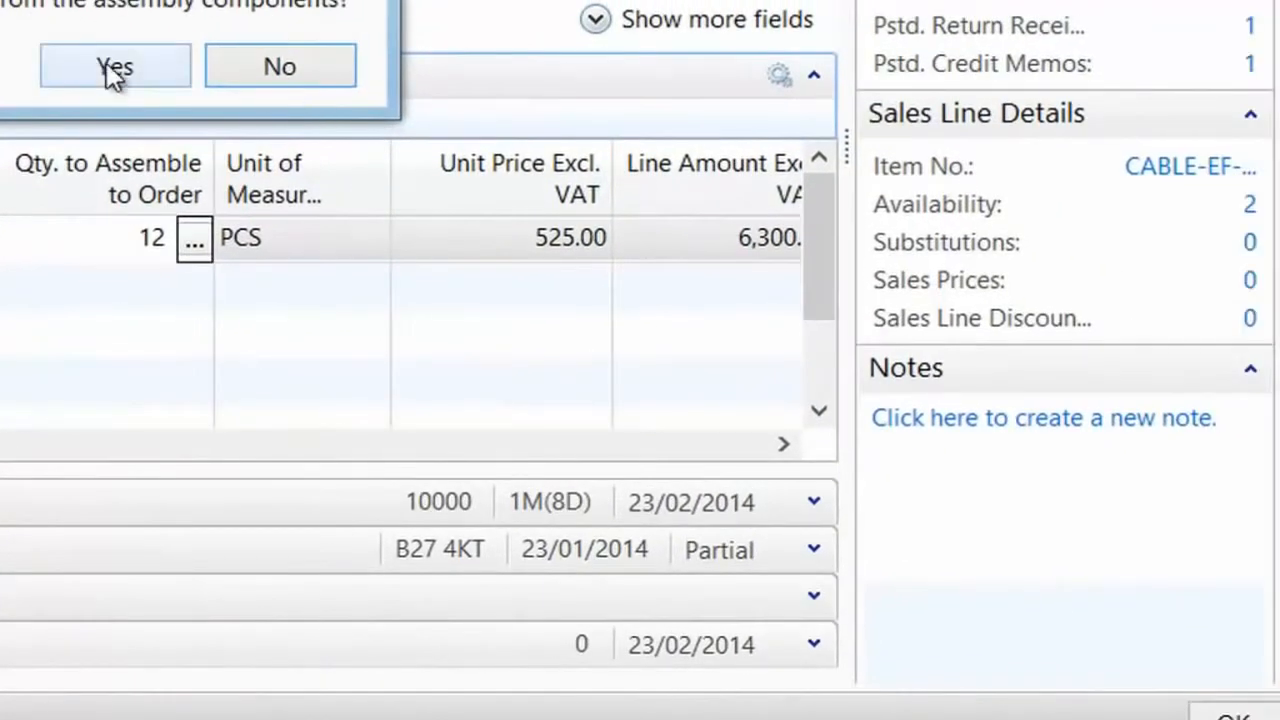
pyautogui.click(1112, 34)
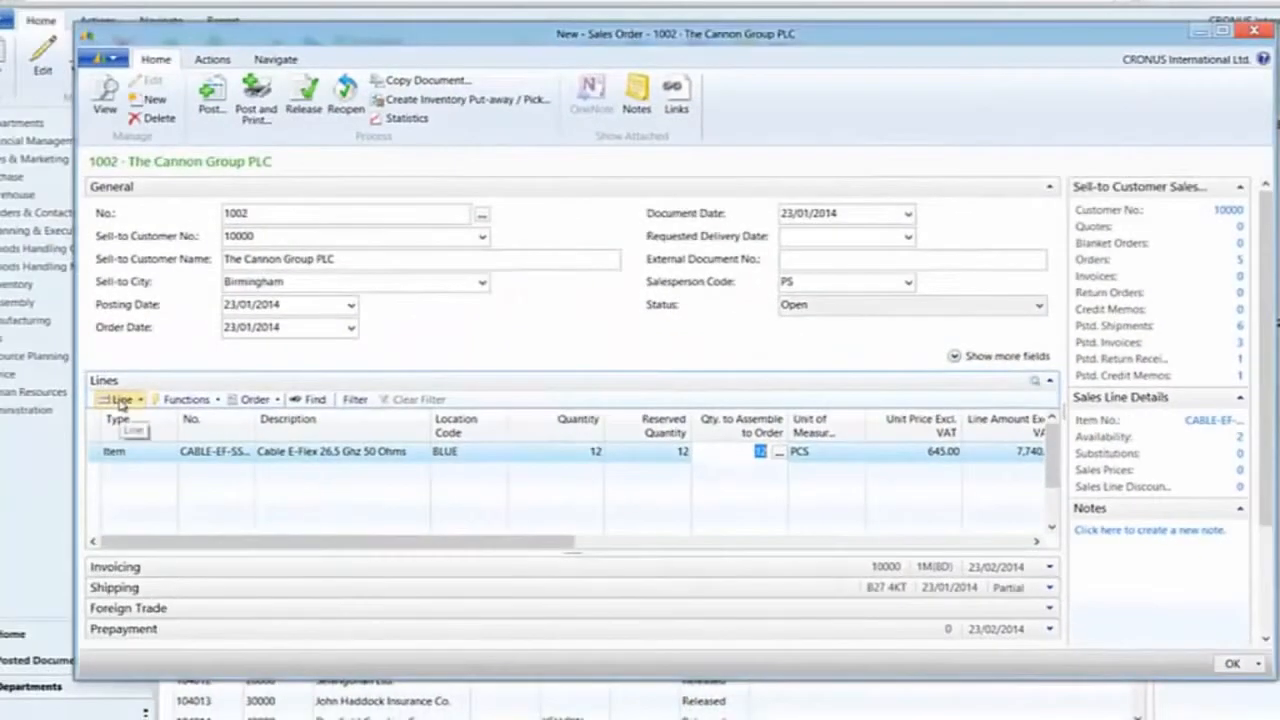
pyautogui.click(121, 400)
pyautogui.moveTo(157, 550)
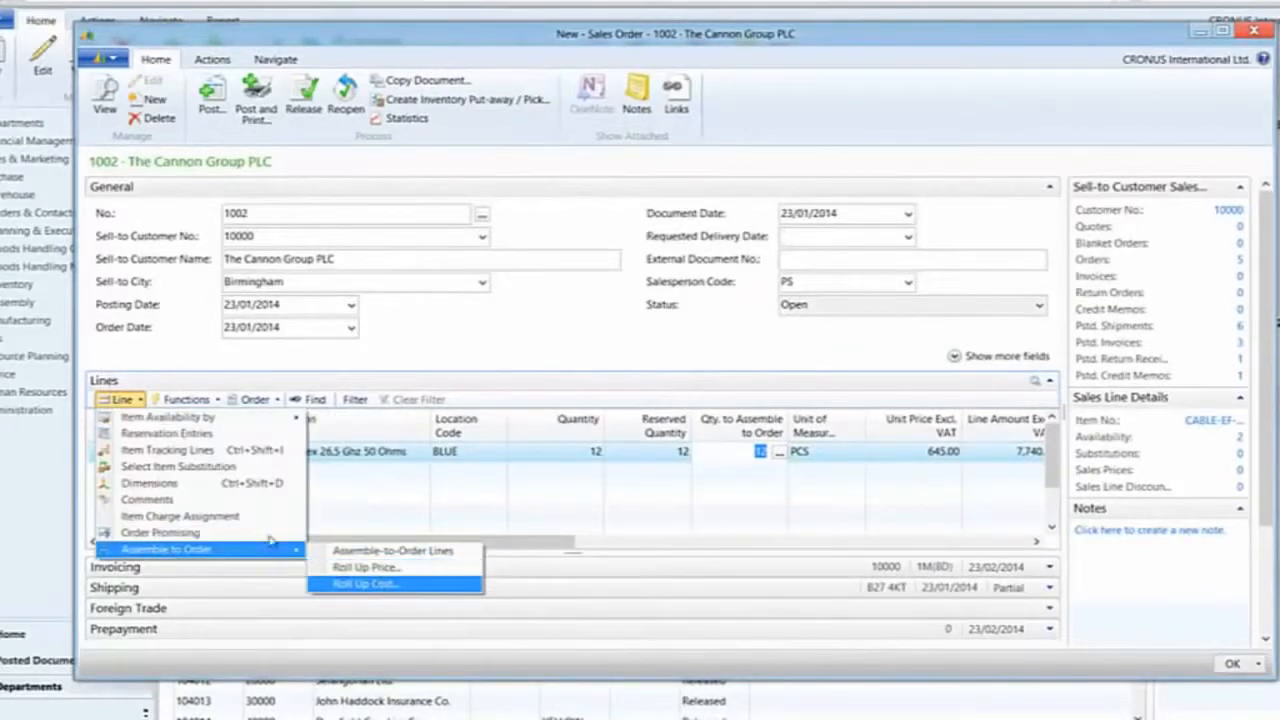
pyautogui.click(125, 400)
pyautogui.click(123, 400)
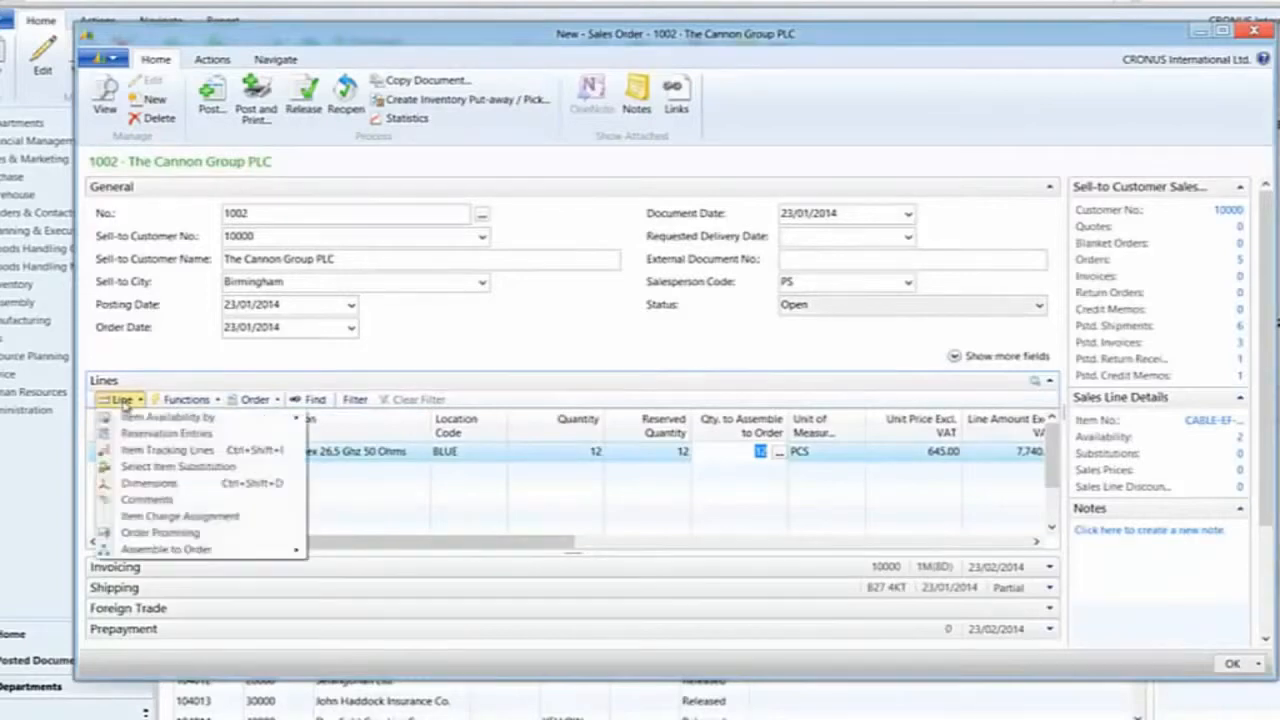
pyautogui.click(123, 400)
pyautogui.click(123, 400)
pyautogui.moveTo(155, 418)
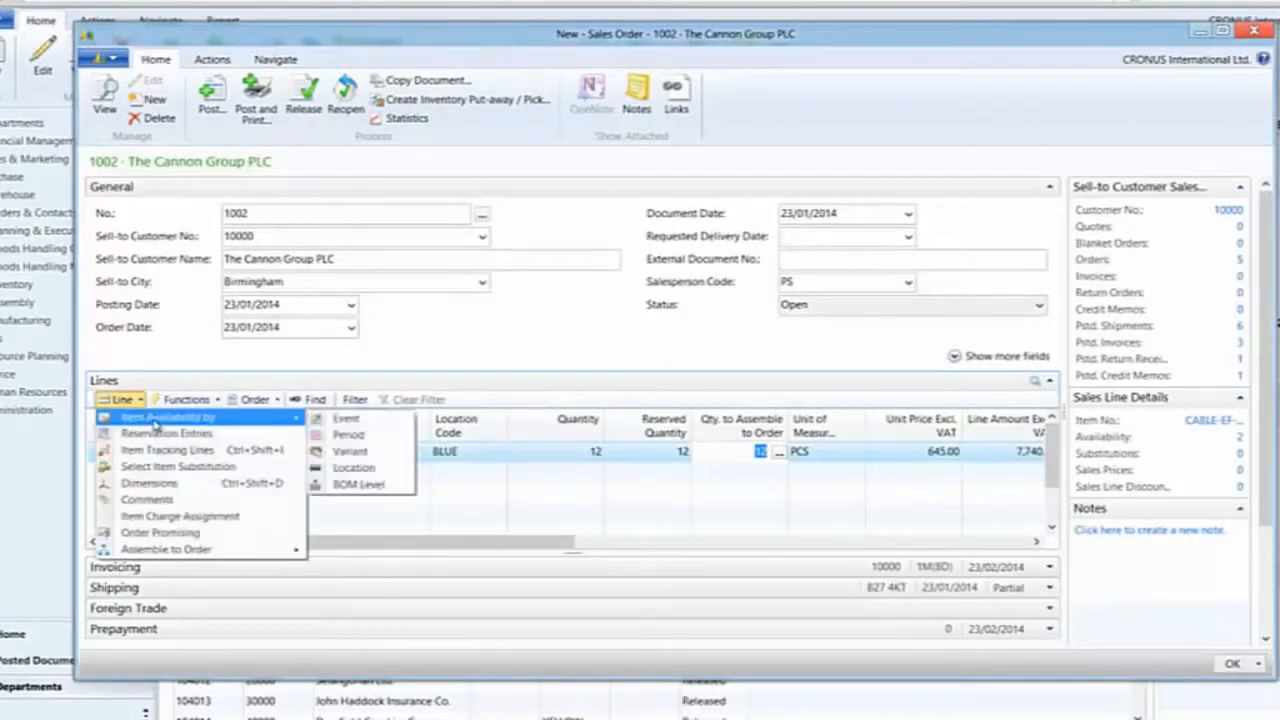
# Open the sales line's item availability by BOM level and expand all component levels, selecting the connector sub-assembly
pyautogui.click(365, 486)
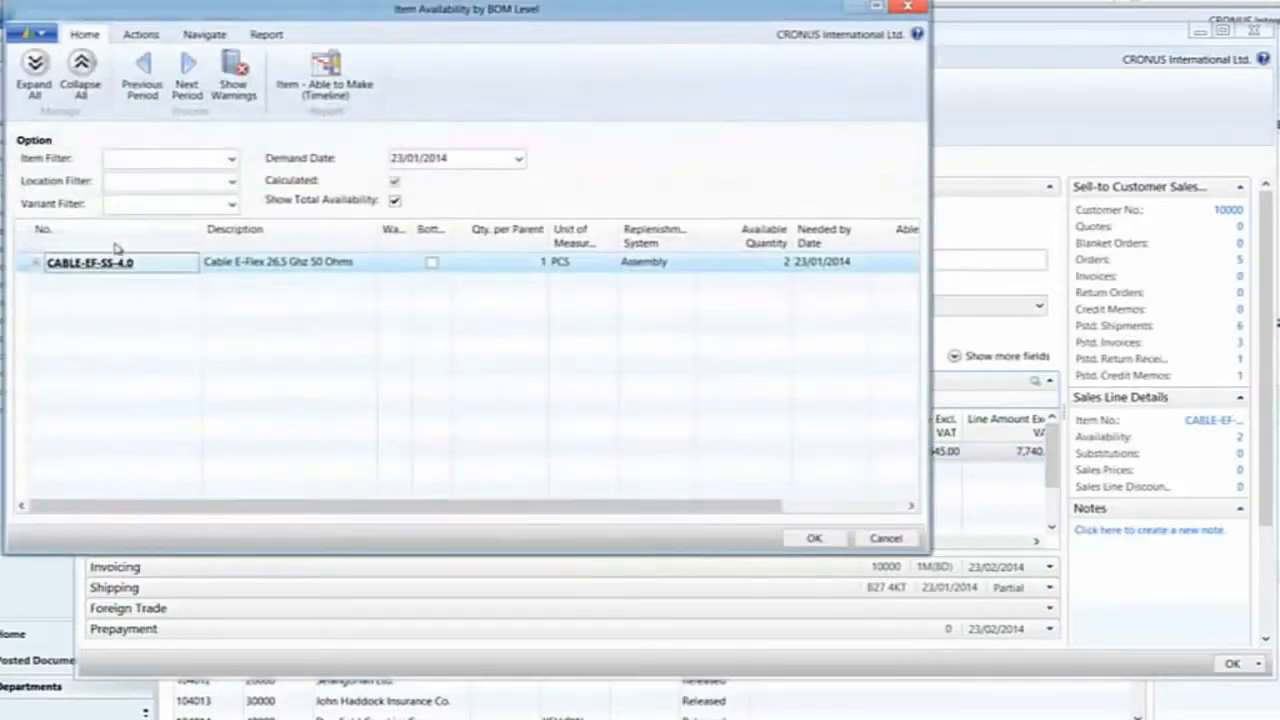
pyautogui.click(34, 76)
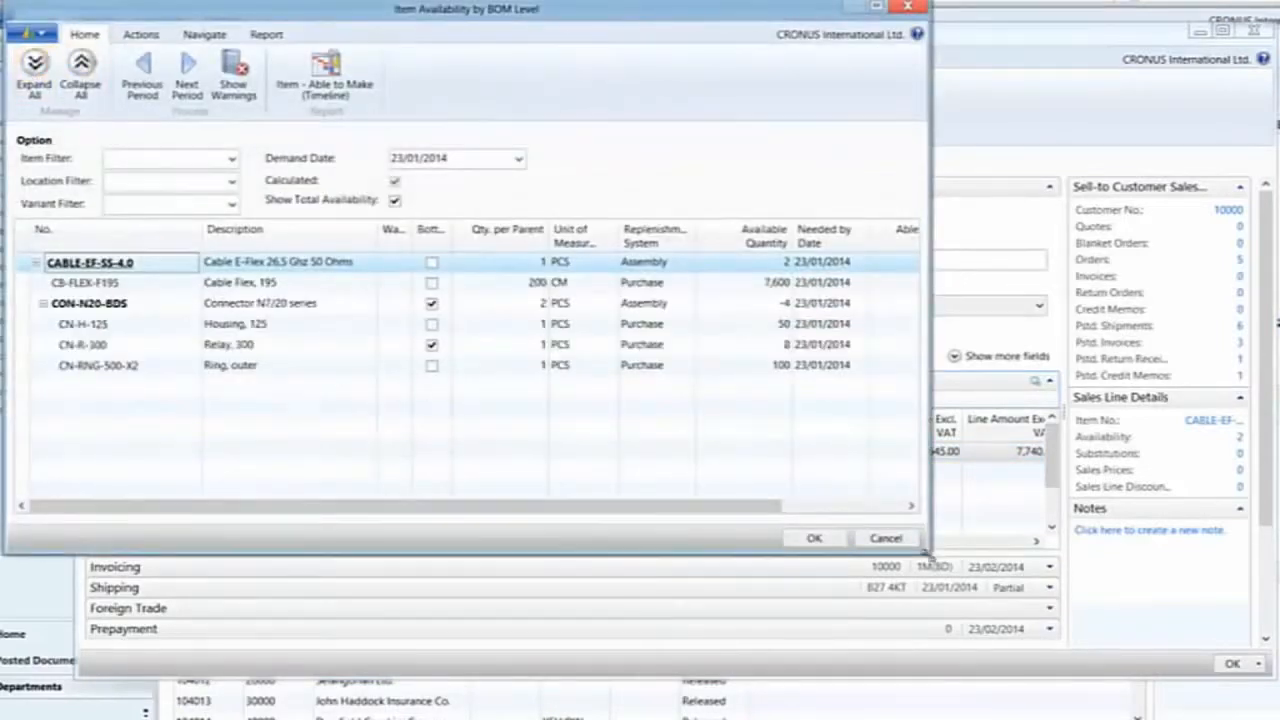
pyautogui.moveTo(927, 551); pyautogui.dragTo(1067, 581)
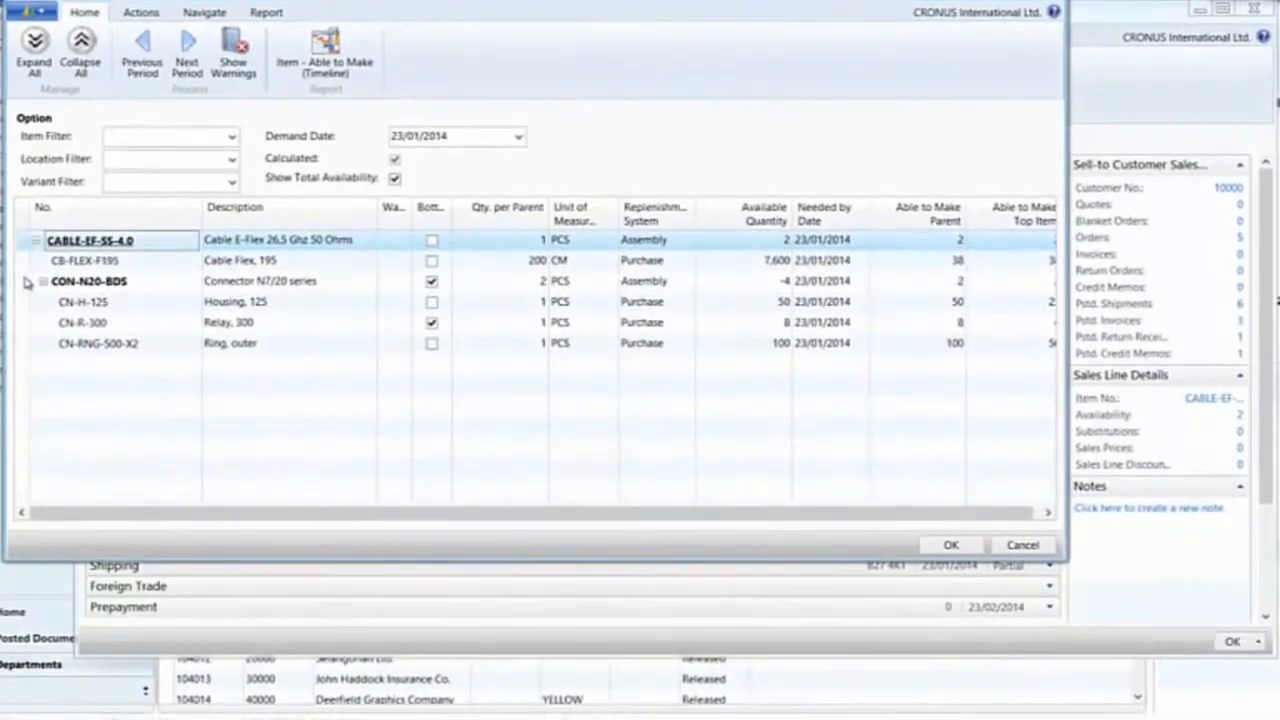
pyautogui.click(26, 284)
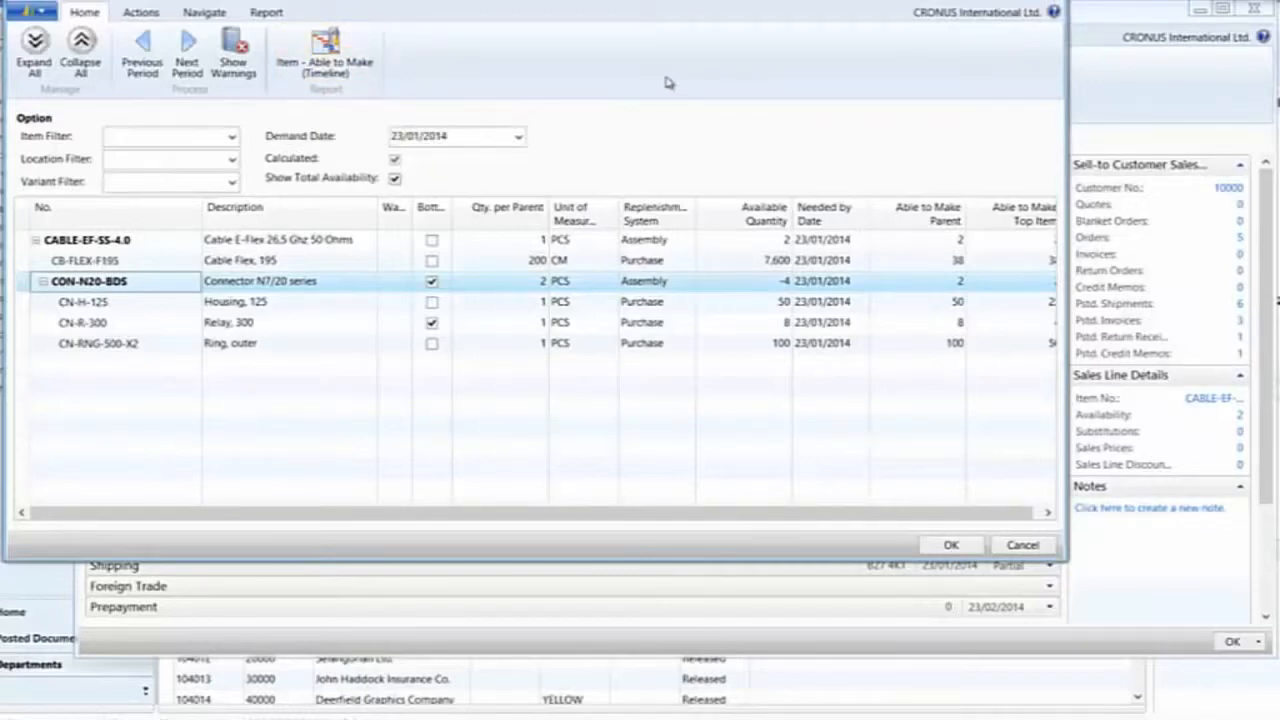
# Preview the Item - Able to Make (Timeline) report for the connector with location filter blue, then close the availability view
pyautogui.click(318, 64)
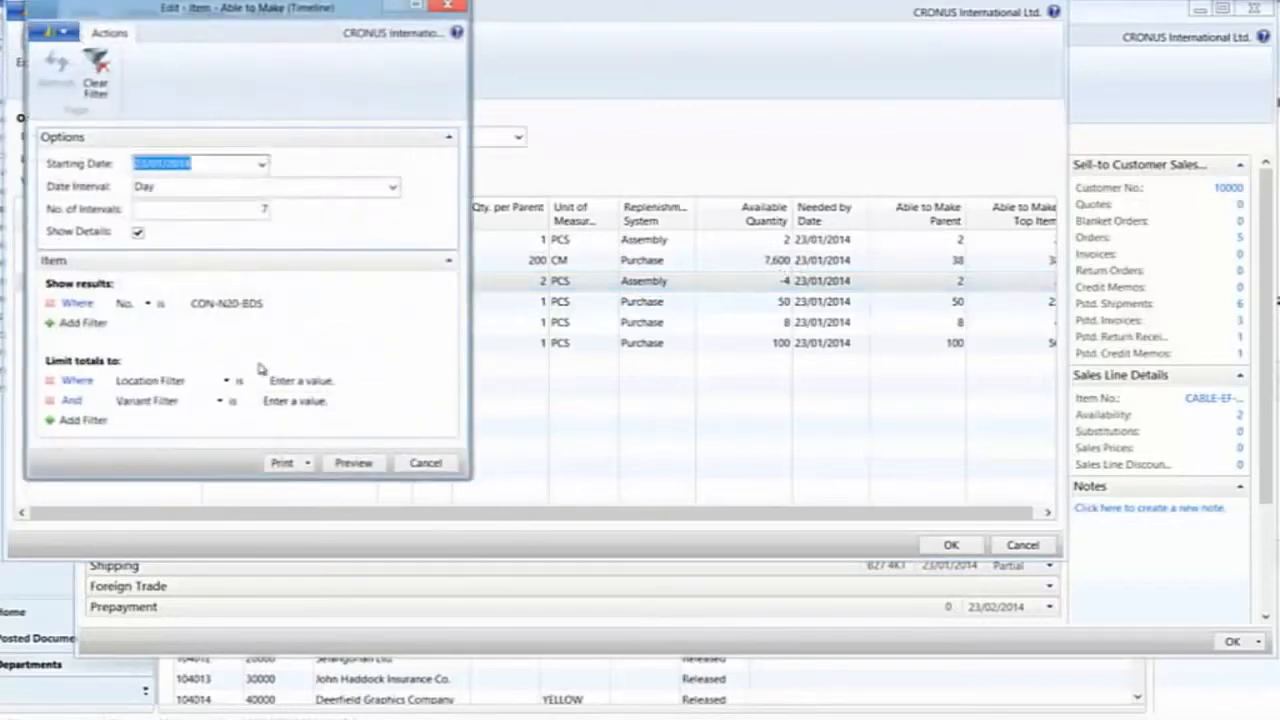
pyautogui.click(300, 384)
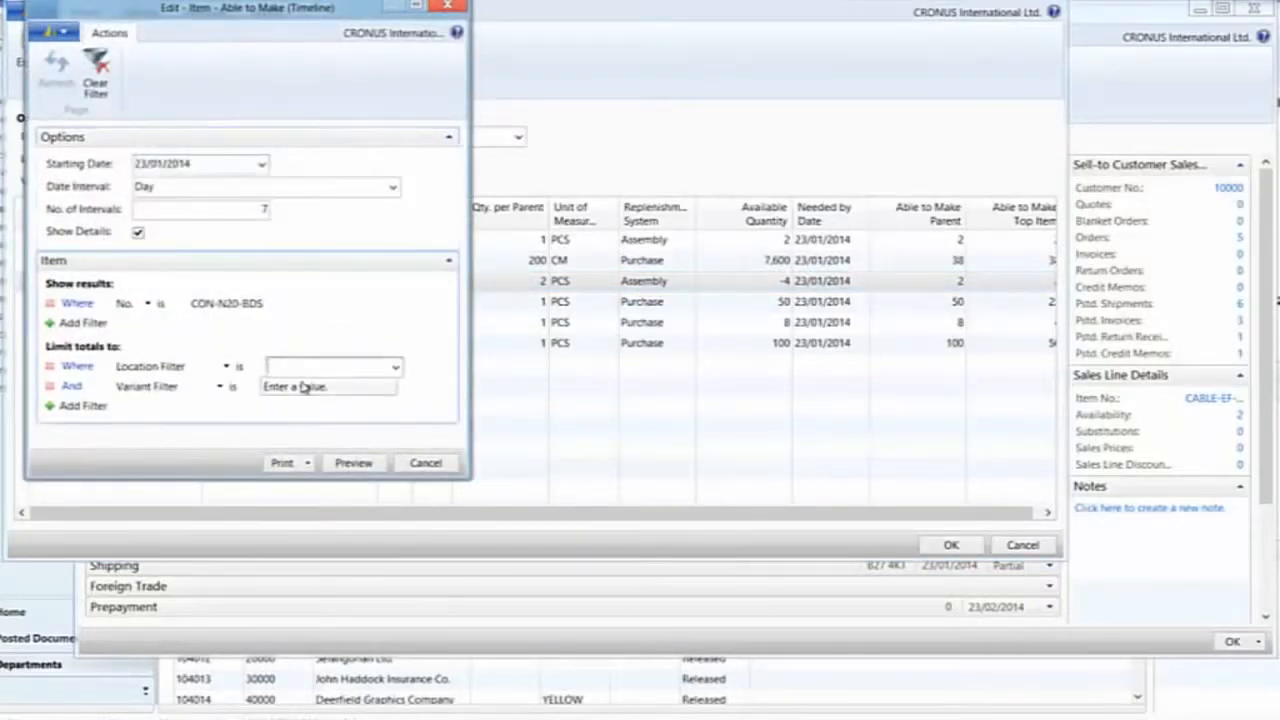
pyautogui.write('blue')
pyautogui.press('Tab')
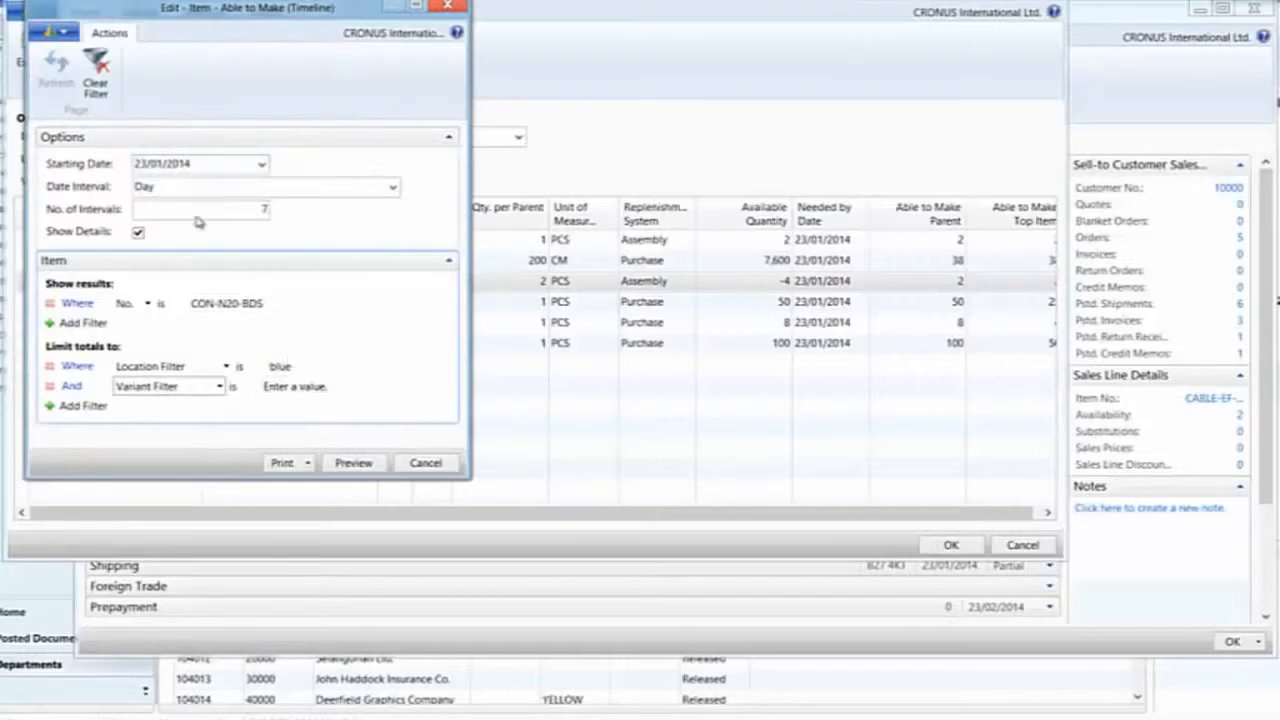
pyautogui.click(355, 465)
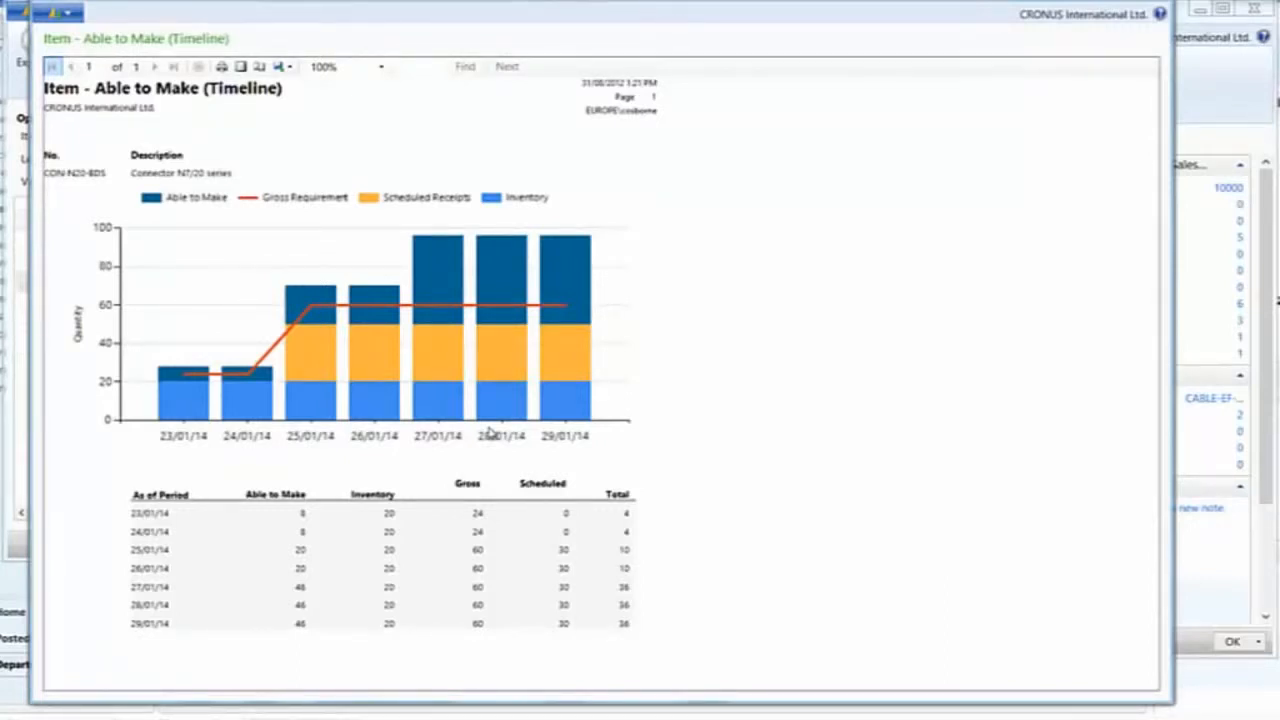
pyautogui.press('Escape')
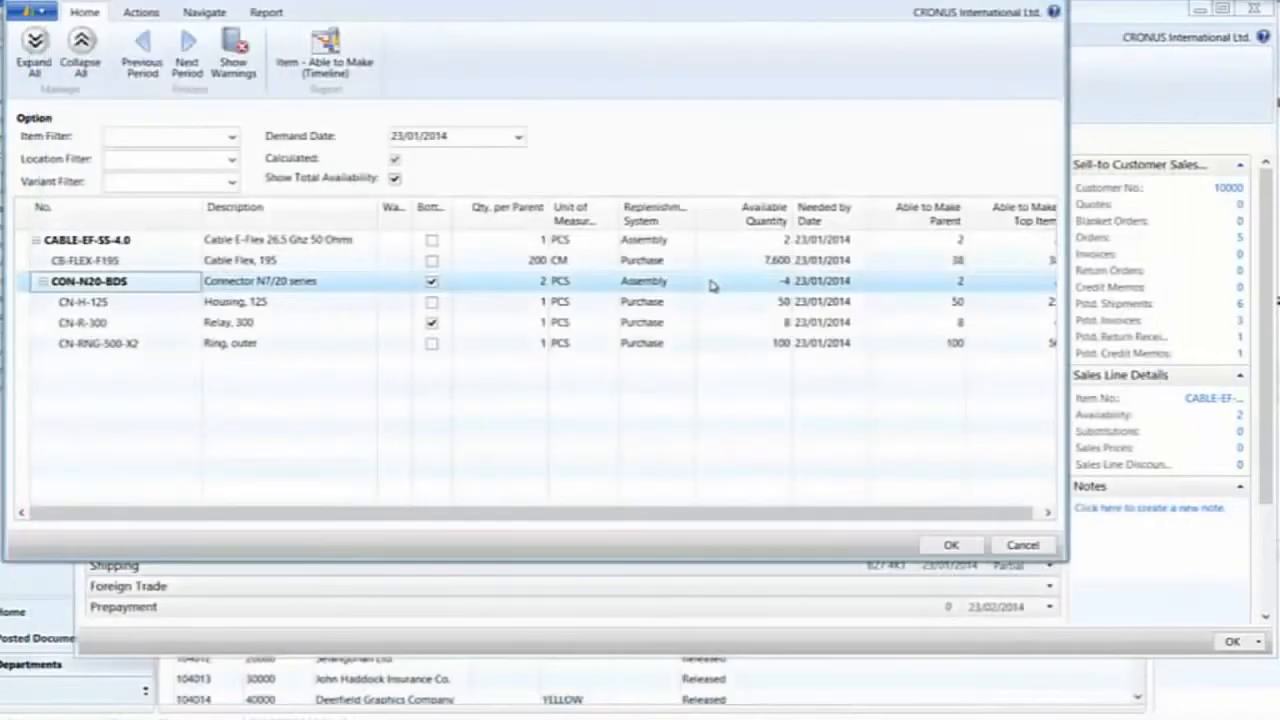
pyautogui.press('Escape')
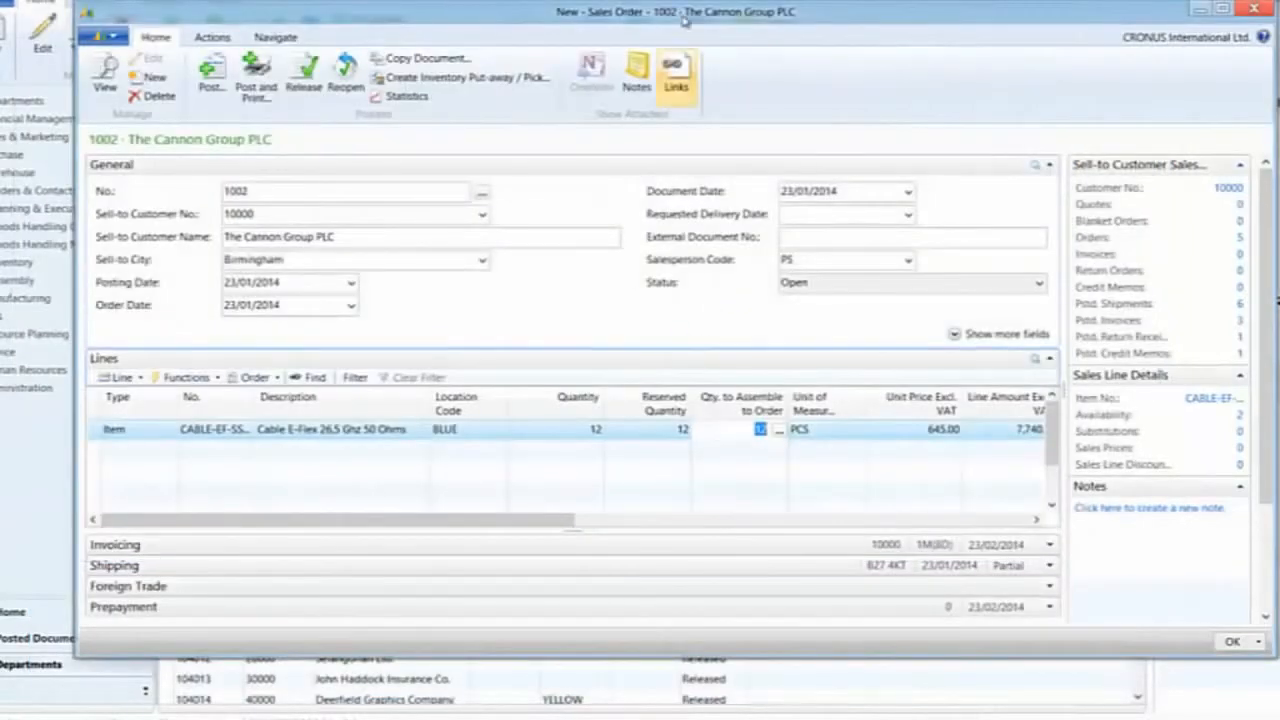
# Preview the sales order's Pick Instruction report, then close the report and the sales order
pyautogui.moveTo(686, 2); pyautogui.dragTo(683, 33)
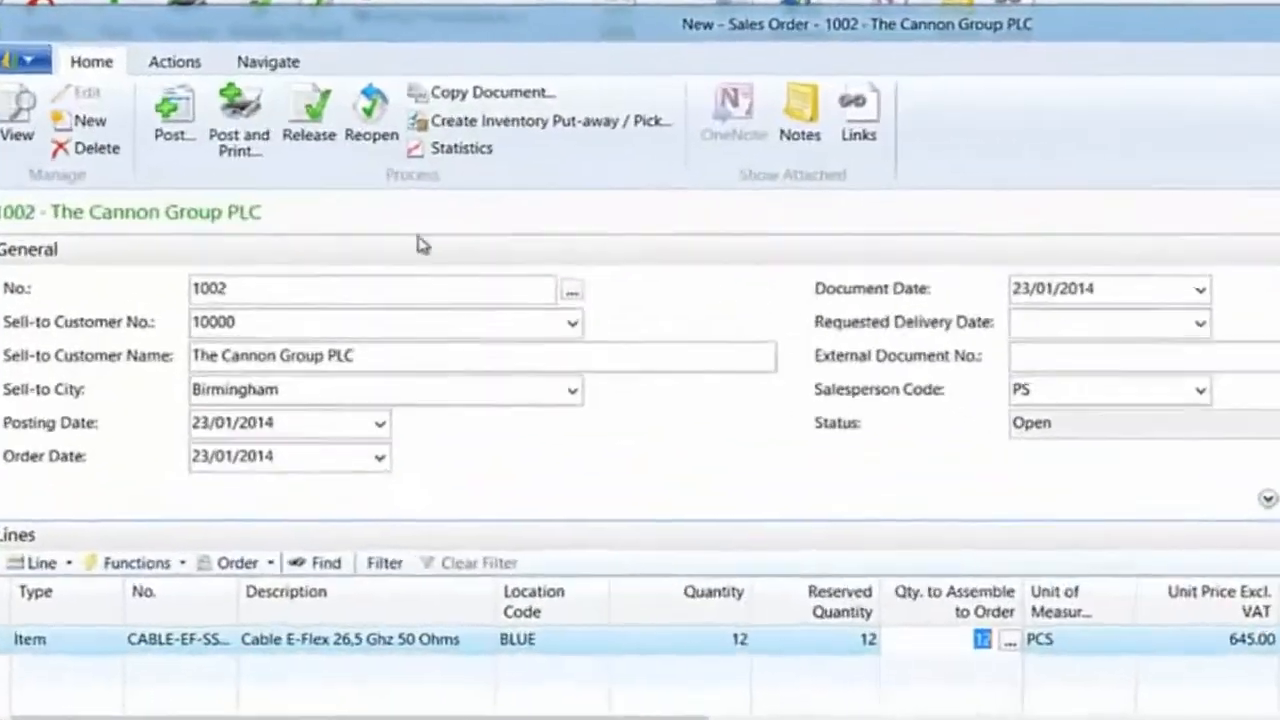
pyautogui.click(275, 68)
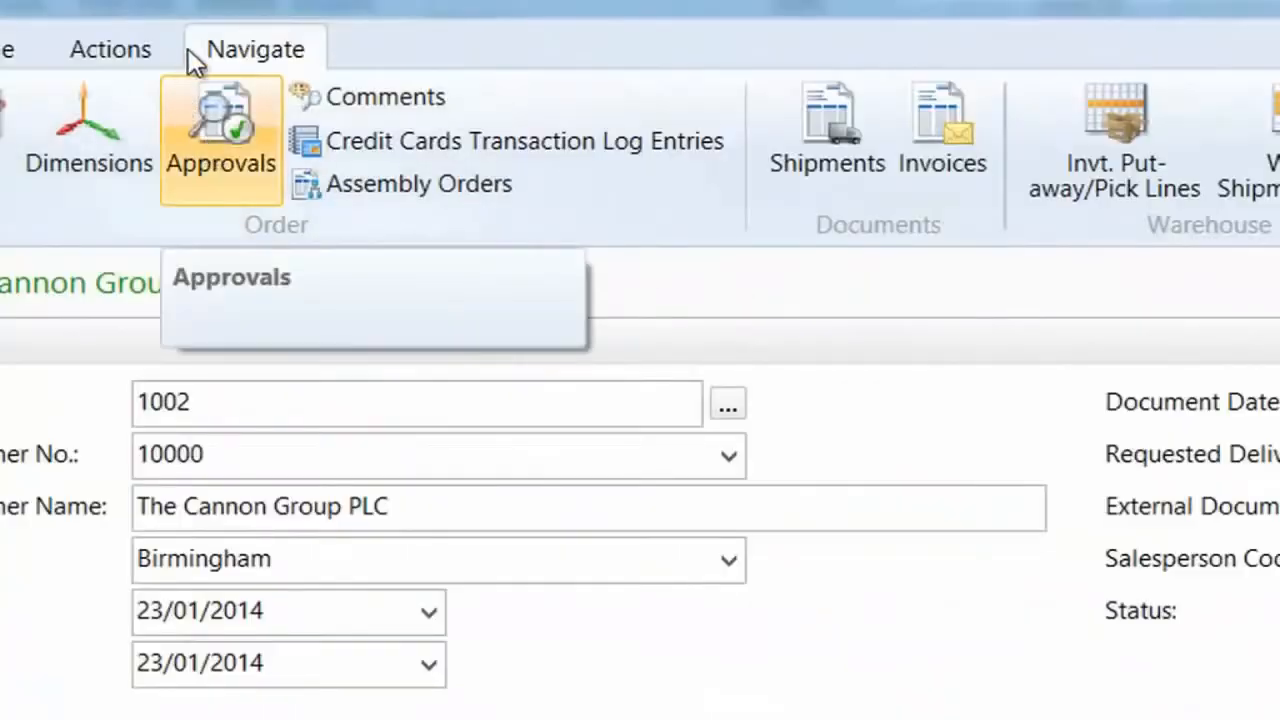
pyautogui.click(108, 45)
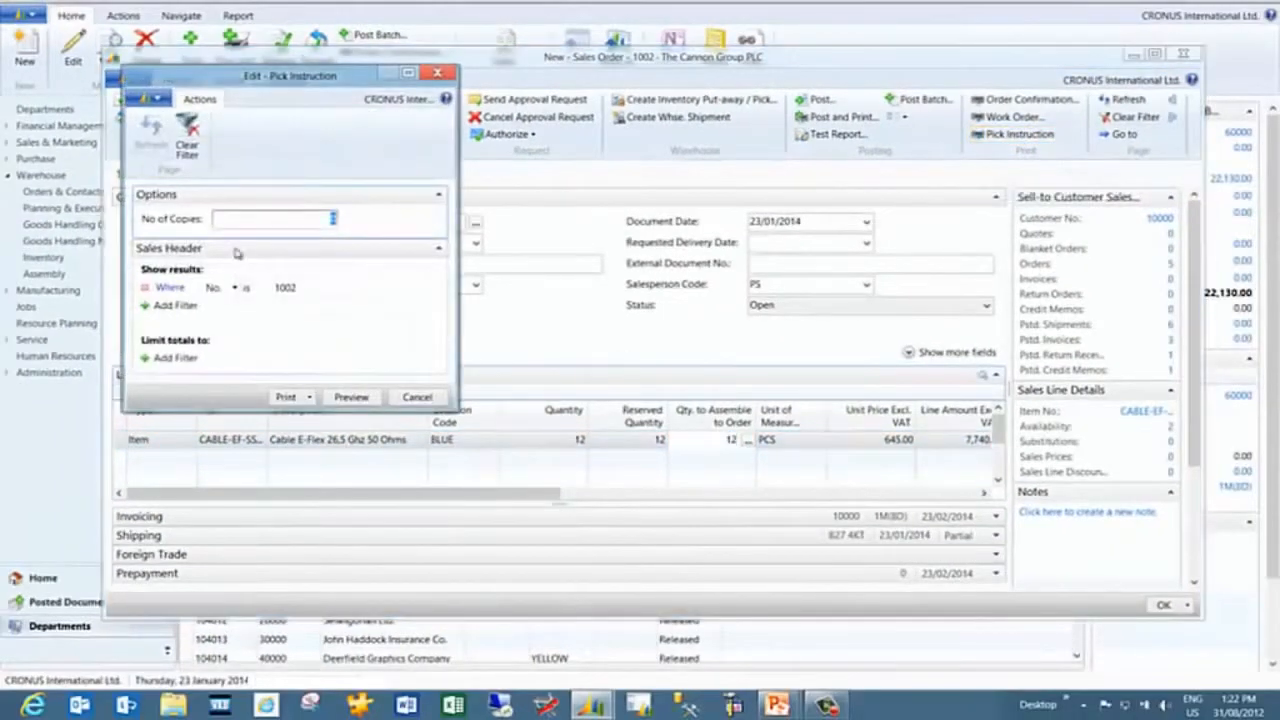
pyautogui.click(351, 397)
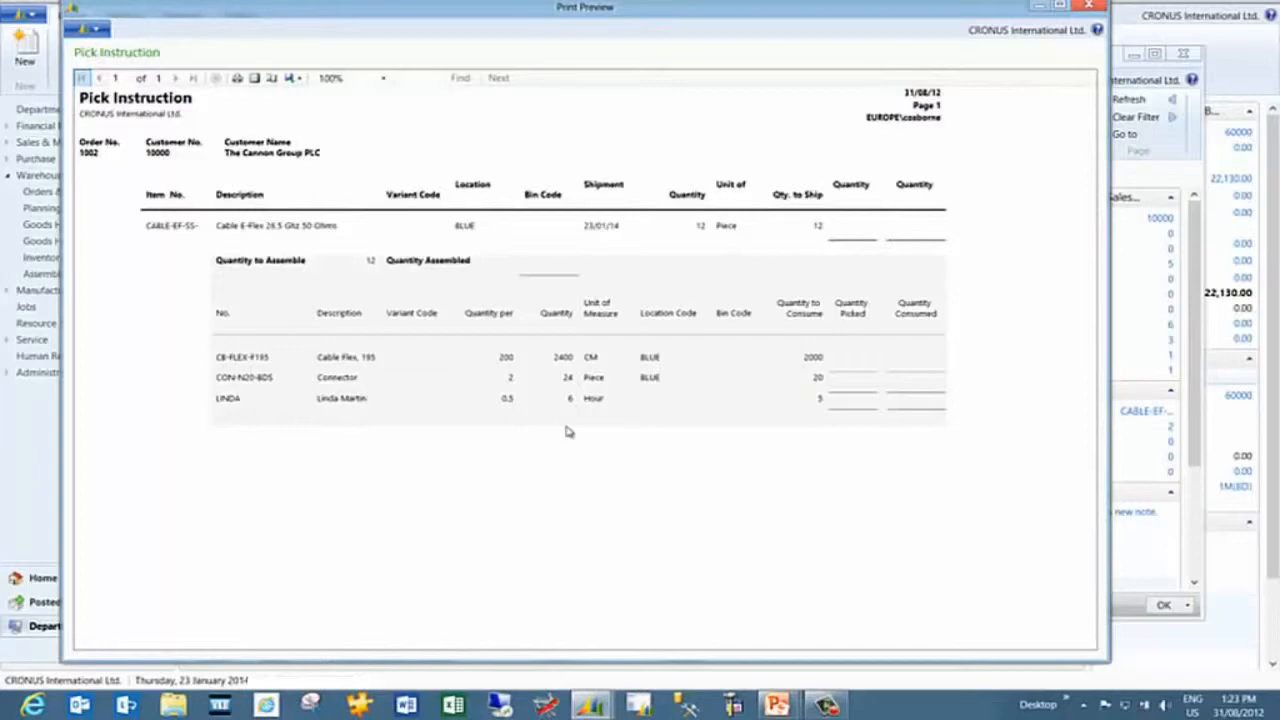
pyautogui.click(1090, 7)
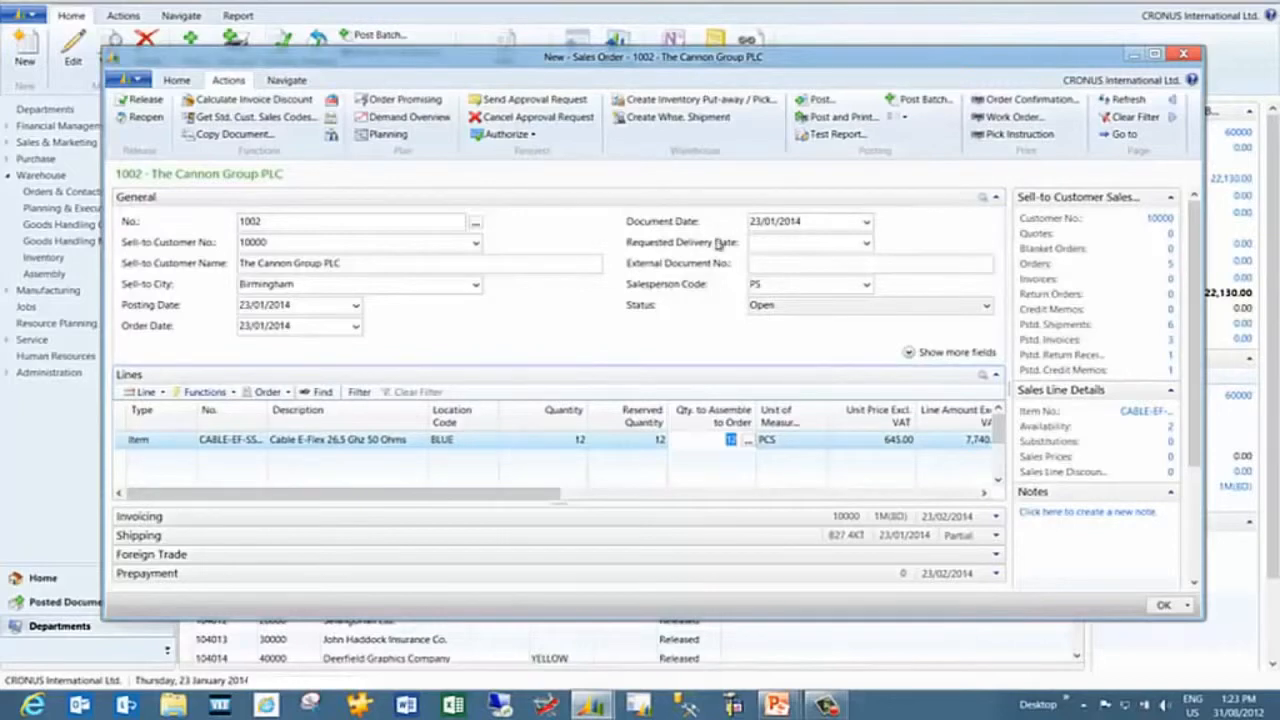
pyautogui.press('Escape')
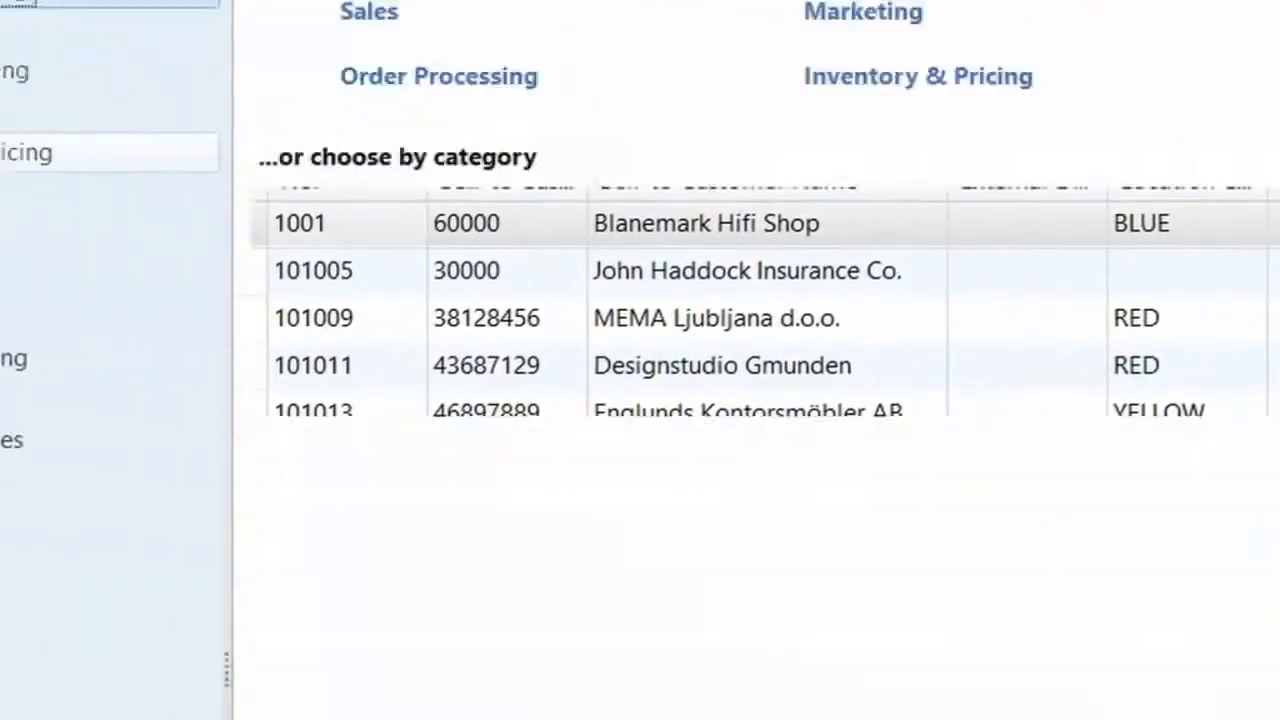
# Reopen the Cannon Group sales order from the Sales Orders list and set the line's Qty. to Ship to 10
pyautogui.click(420, 77)
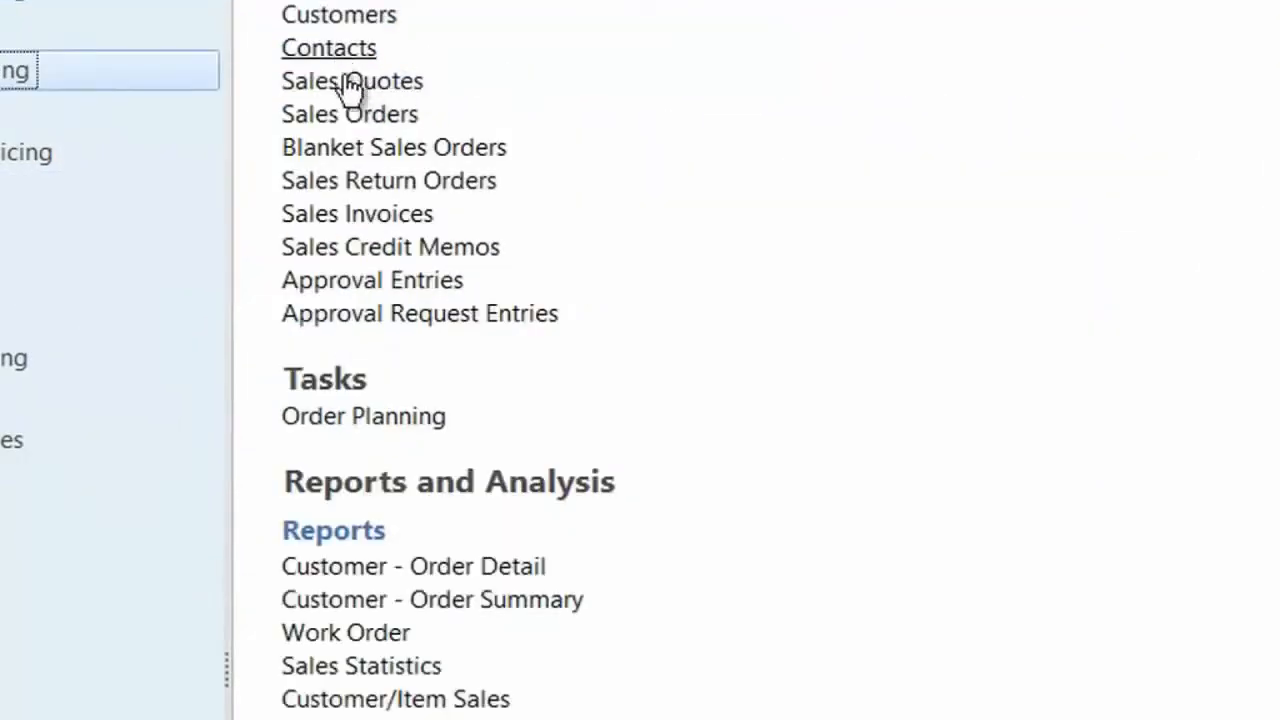
pyautogui.click(368, 116)
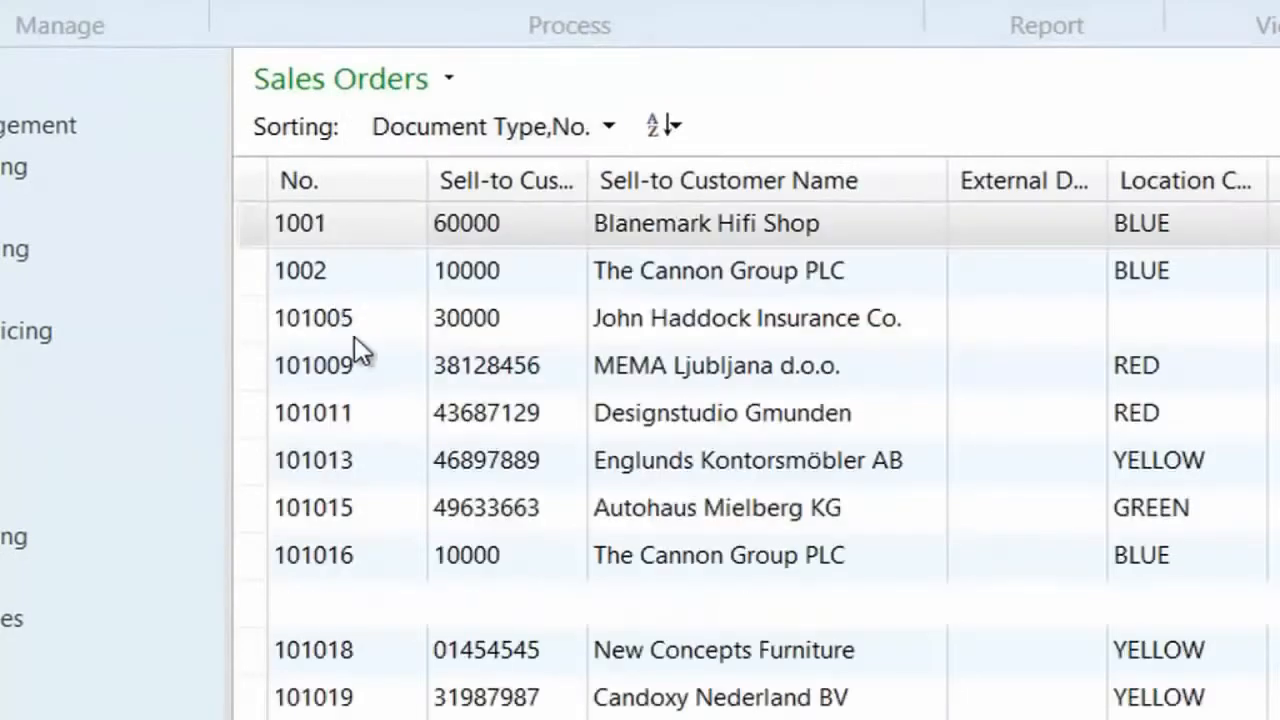
pyautogui.click(318, 274)
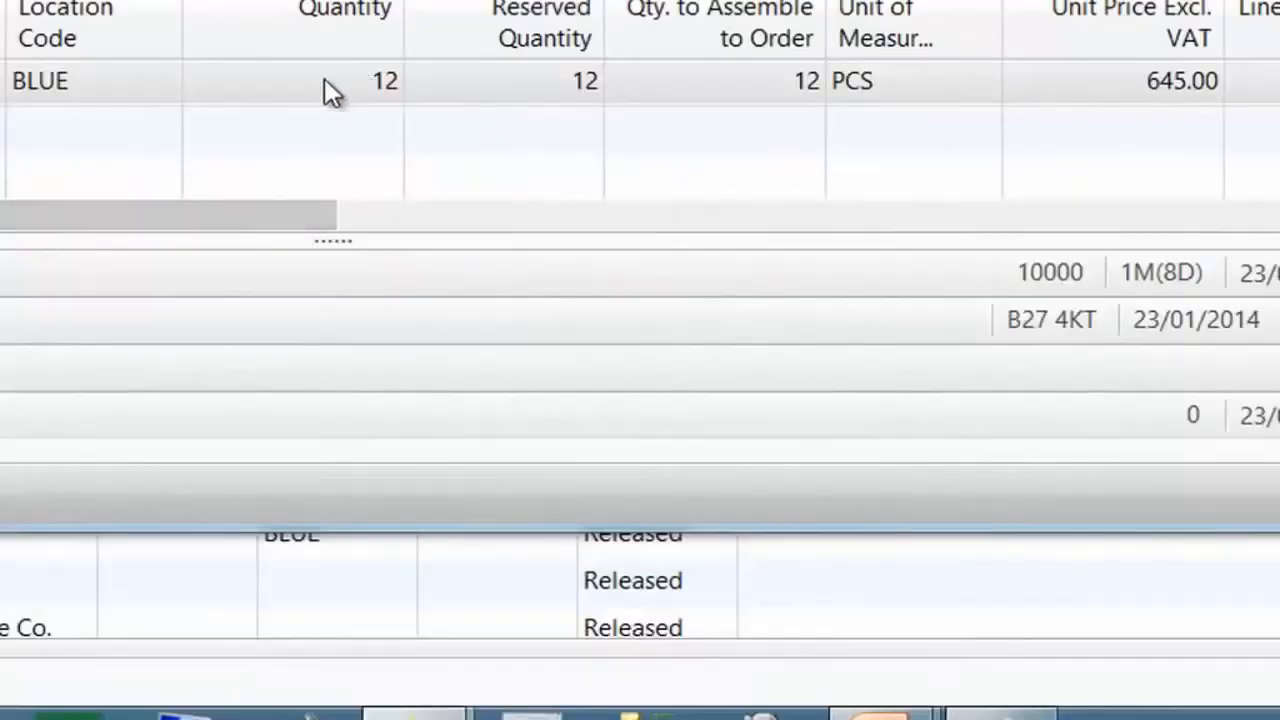
pyautogui.click(349, 80)
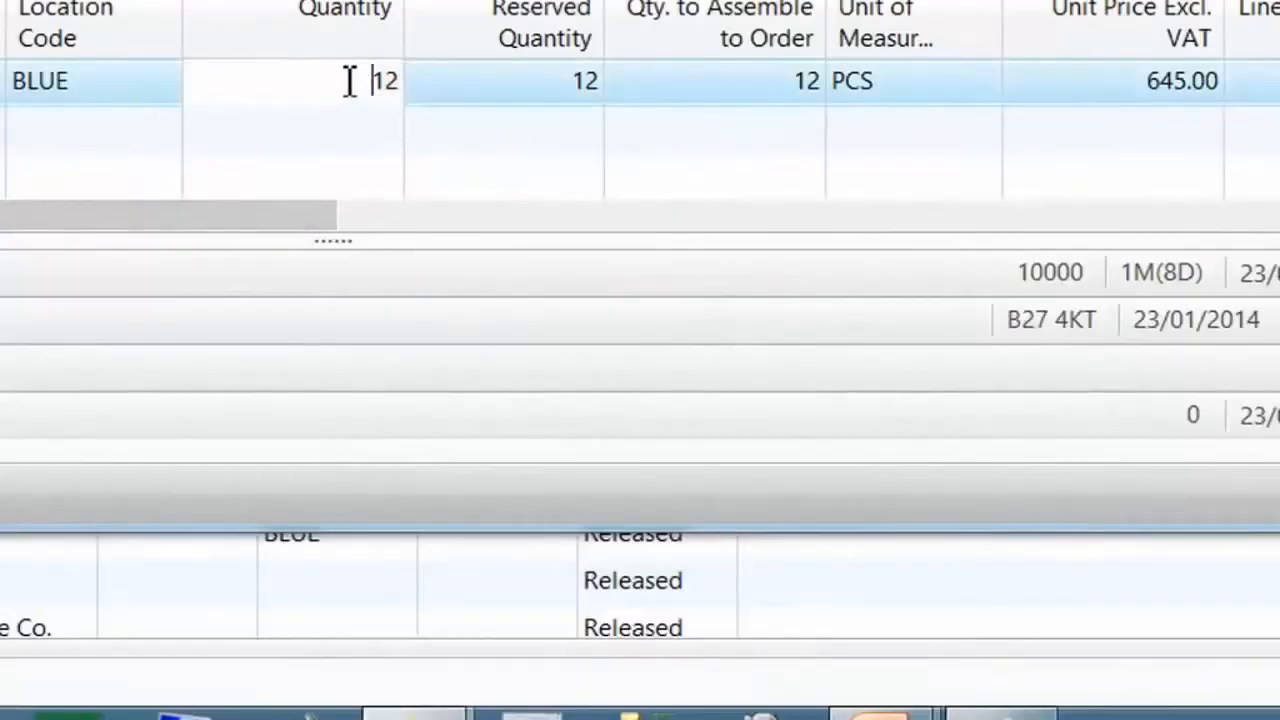
pyautogui.moveTo(294, 229); pyautogui.dragTo(818, 220)
pyautogui.click(860, 88)
pyautogui.press('BackSpace')
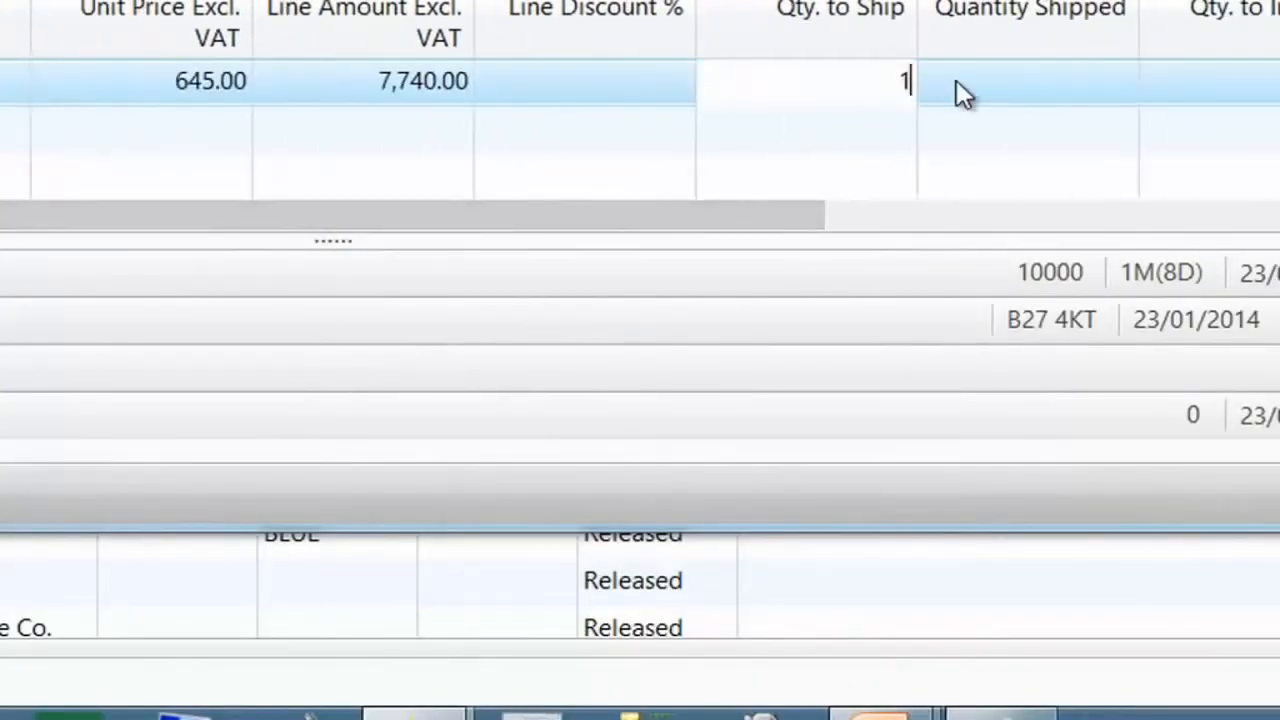
pyautogui.write('12')
pyautogui.press('Return')
pyautogui.click(956, 85)
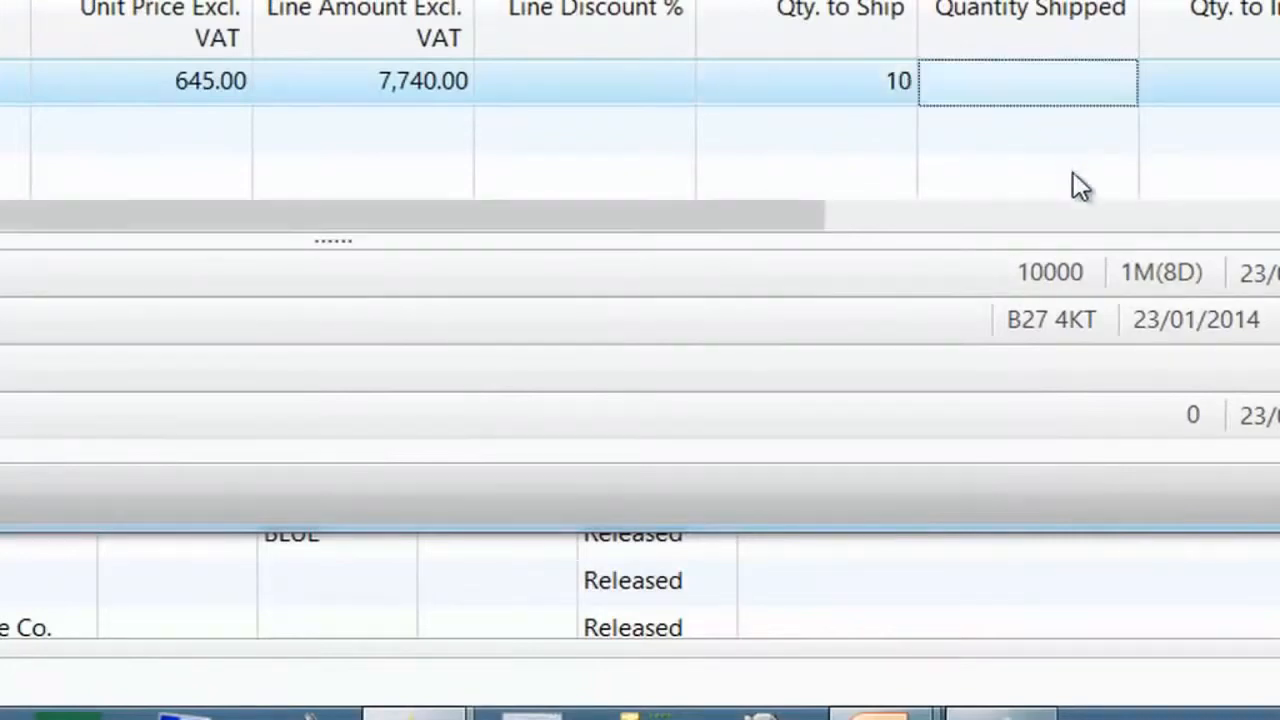
# Post the sales order with the Ship option only
pyautogui.moveTo(553, 218); pyautogui.dragTo(686, 294)
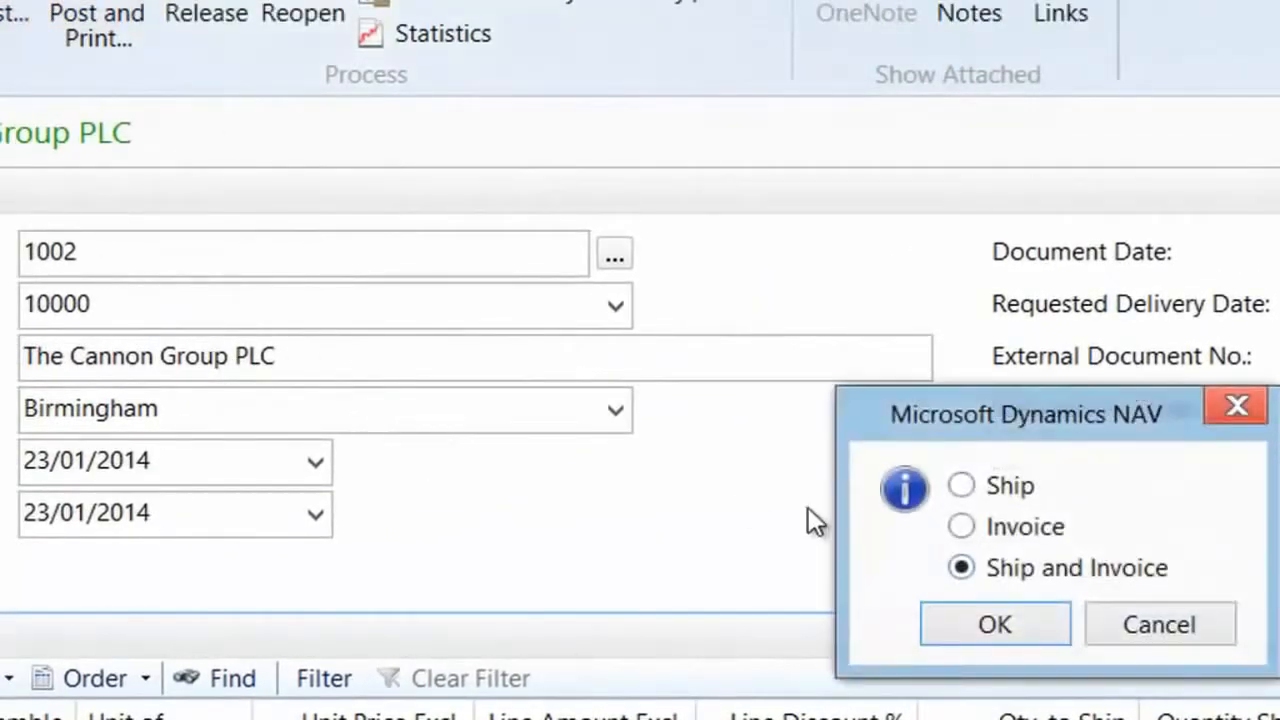
pyautogui.click(1001, 494)
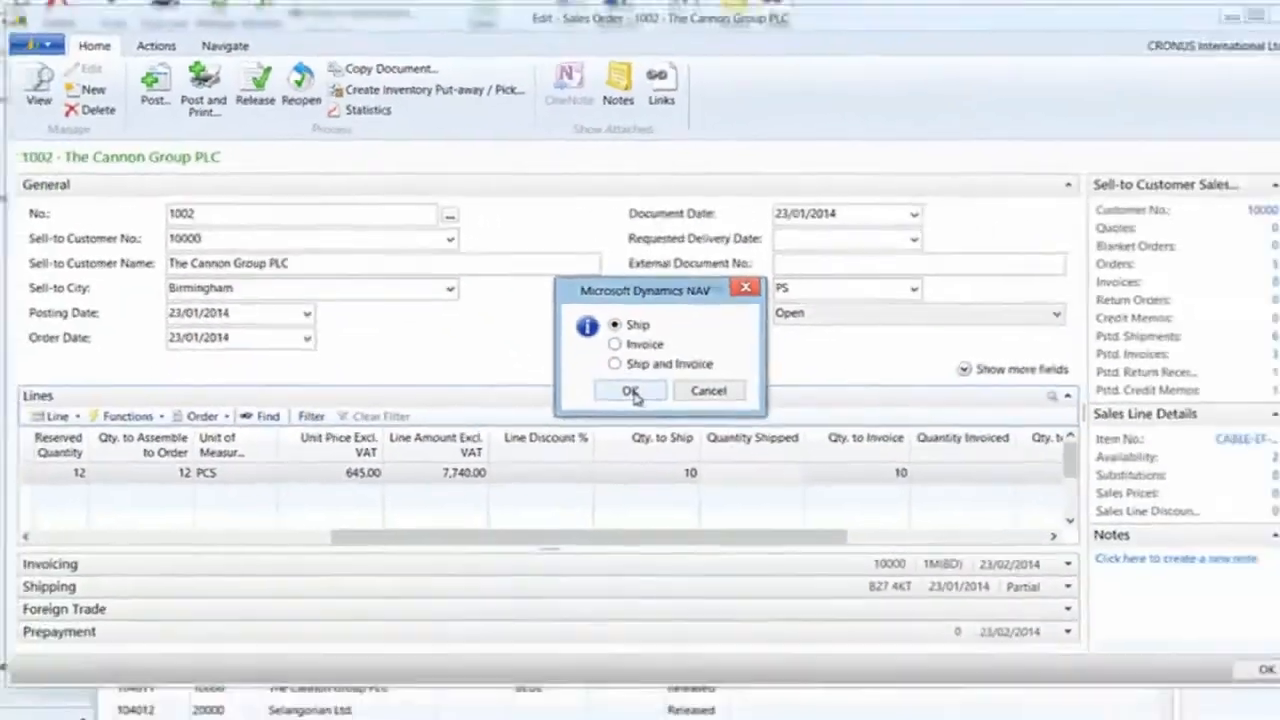
pyautogui.click(819, 520)
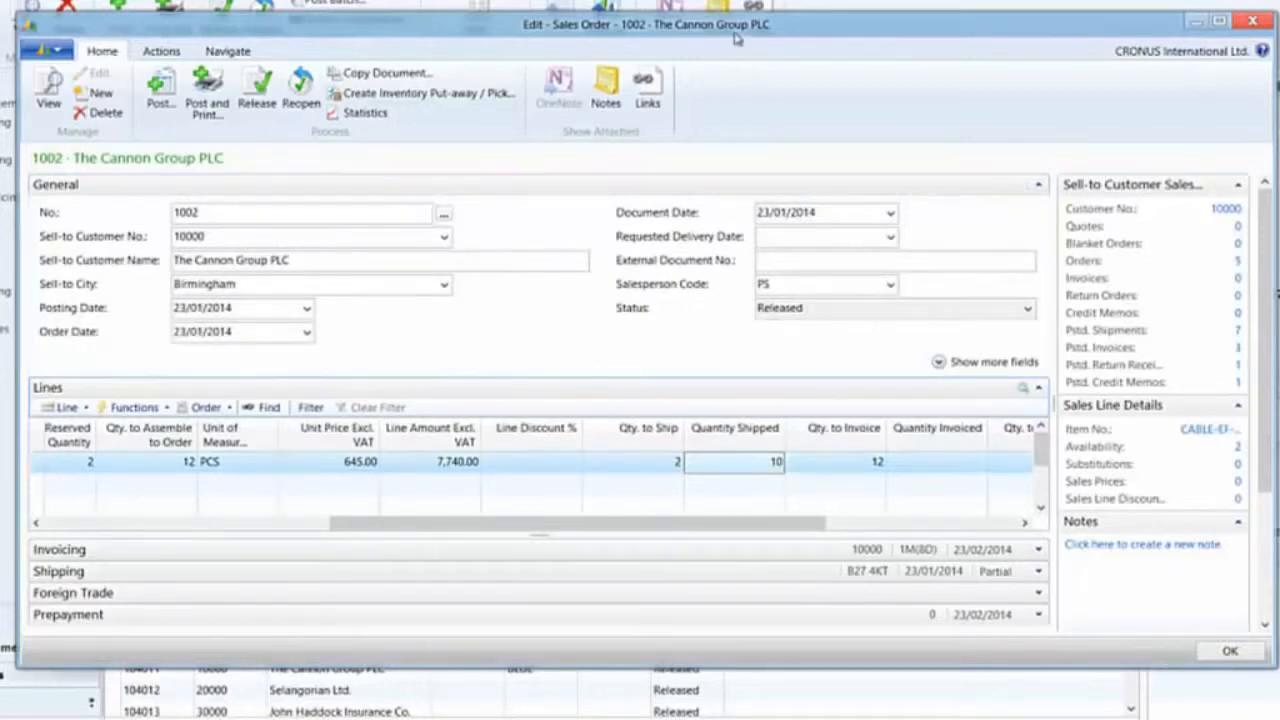
# Open the order's posted sales shipment and undo its shipment line, confirming the undo
pyautogui.moveTo(734, 34); pyautogui.dragTo(763, 29)
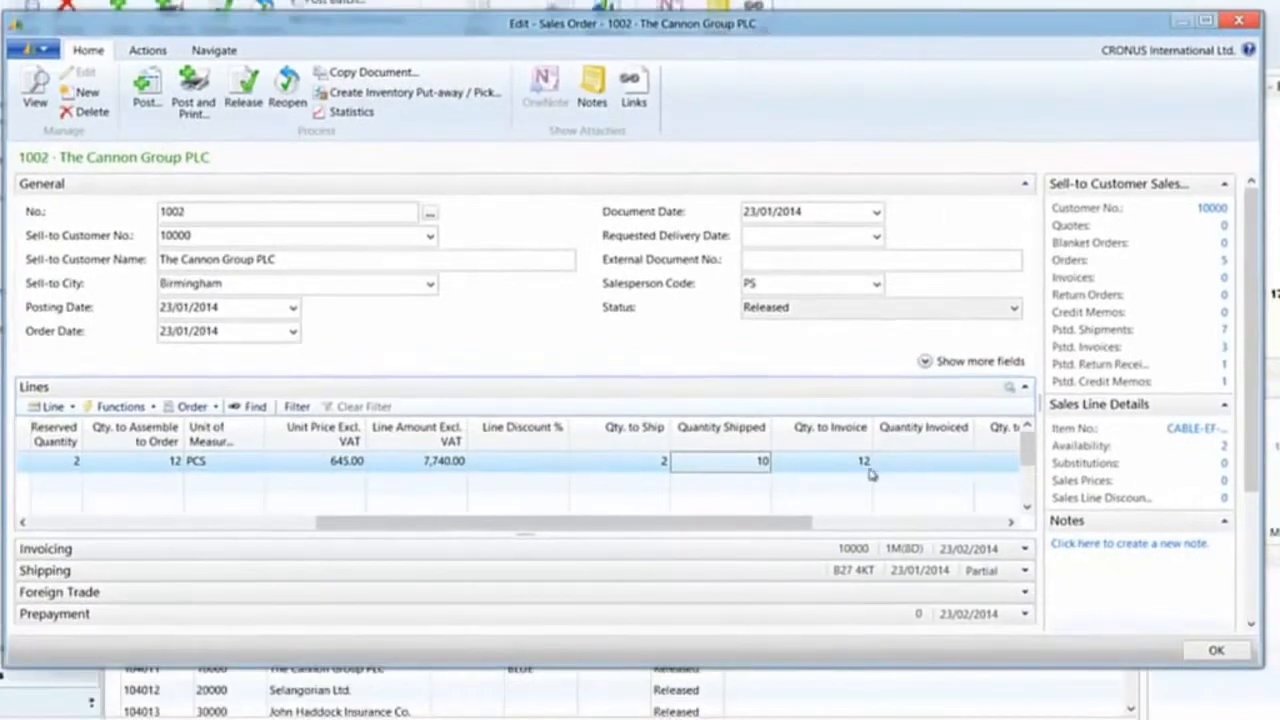
pyautogui.click(211, 52)
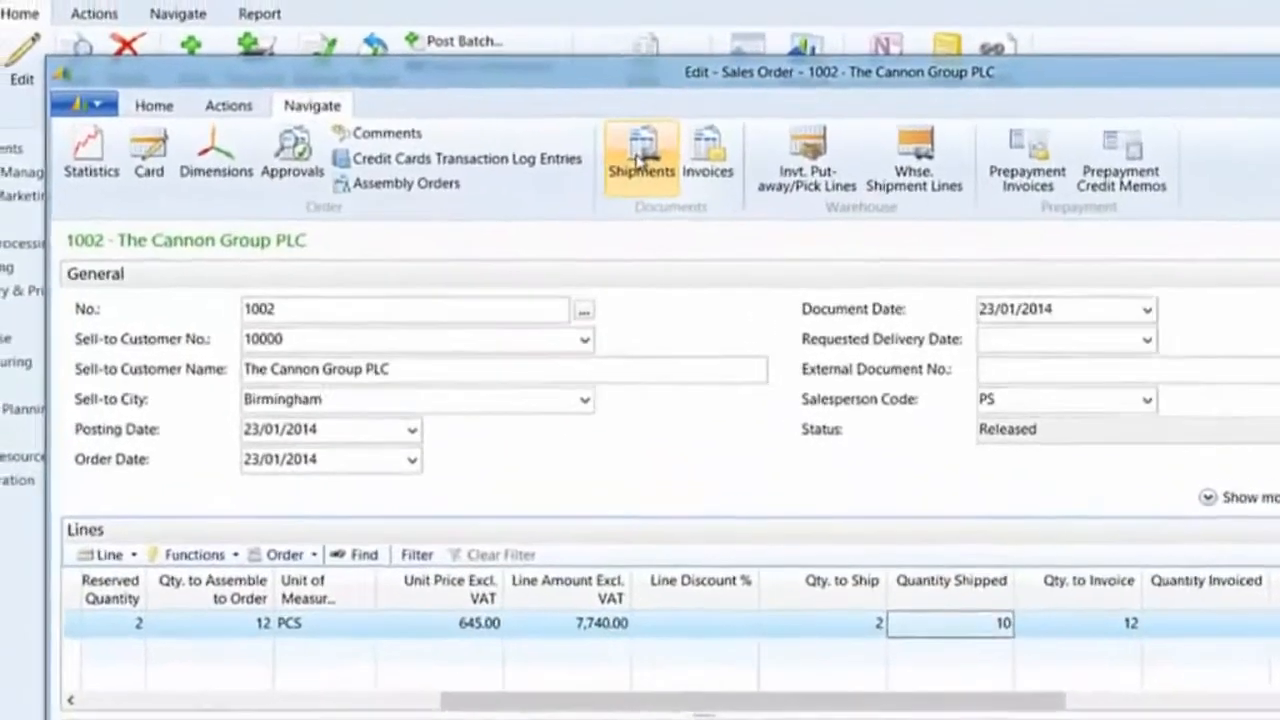
pyautogui.click(638, 160)
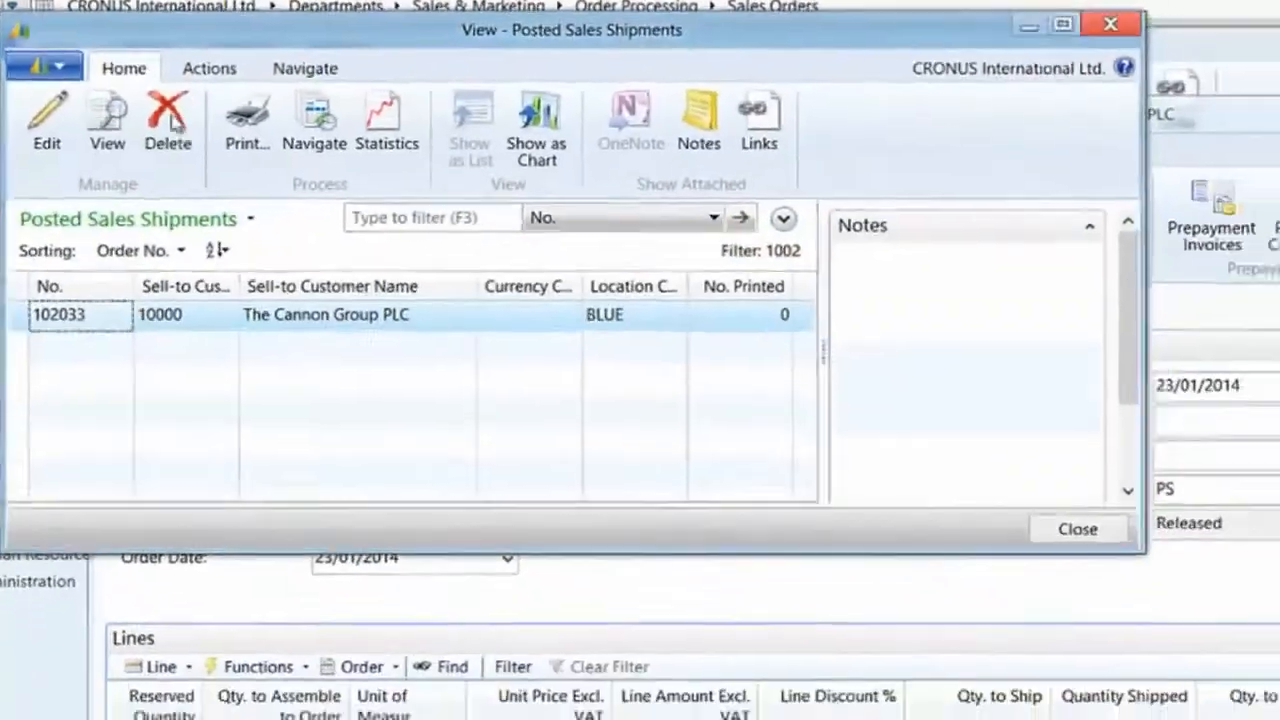
pyautogui.click(107, 118)
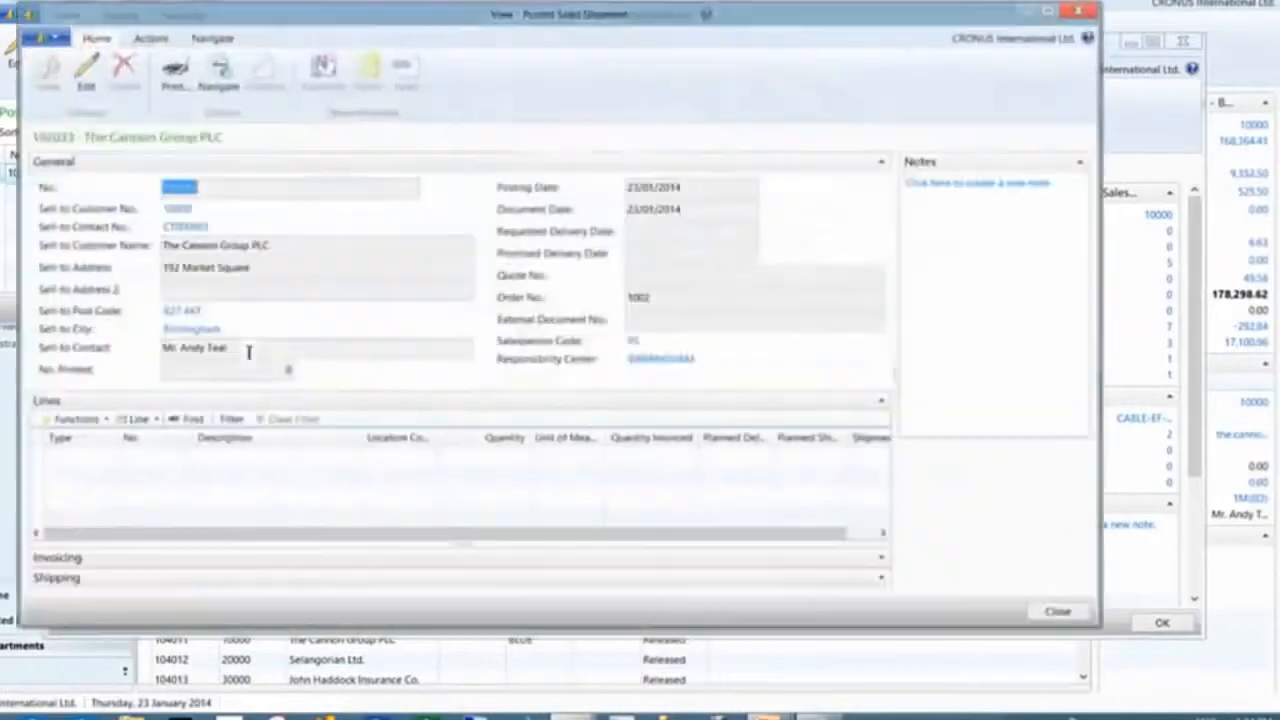
pyautogui.click(77, 418)
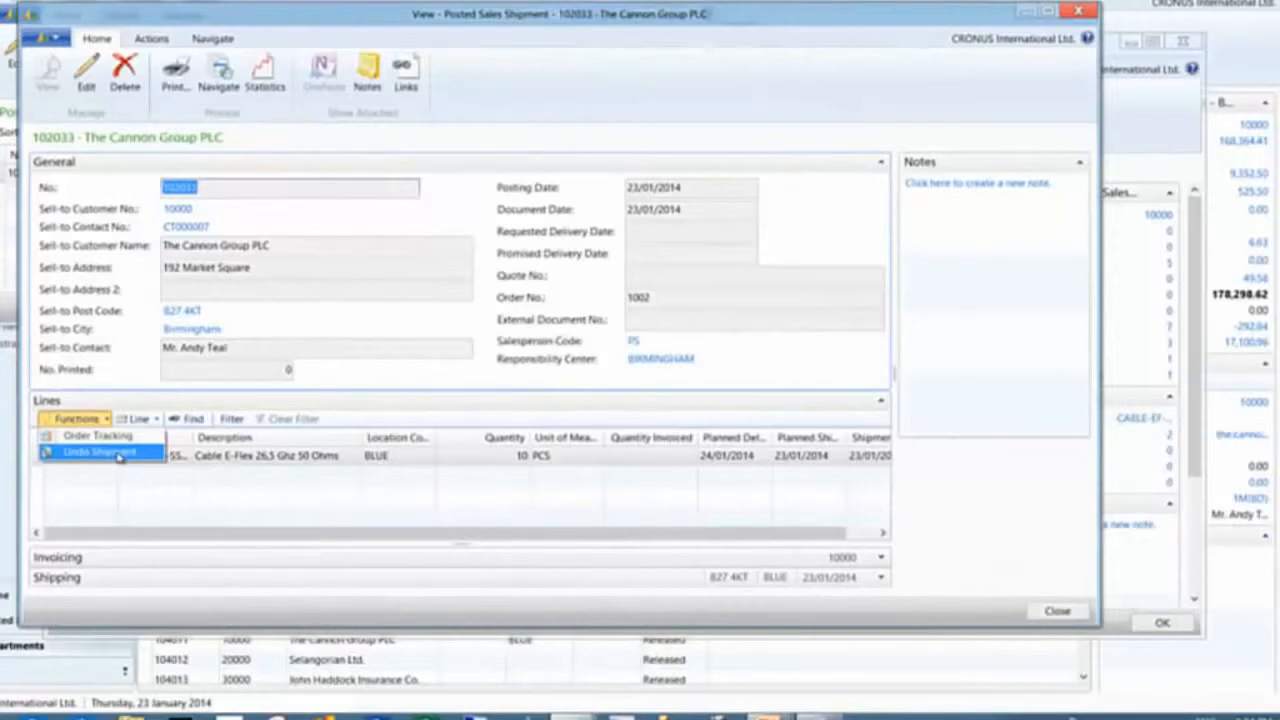
pyautogui.click(100, 452)
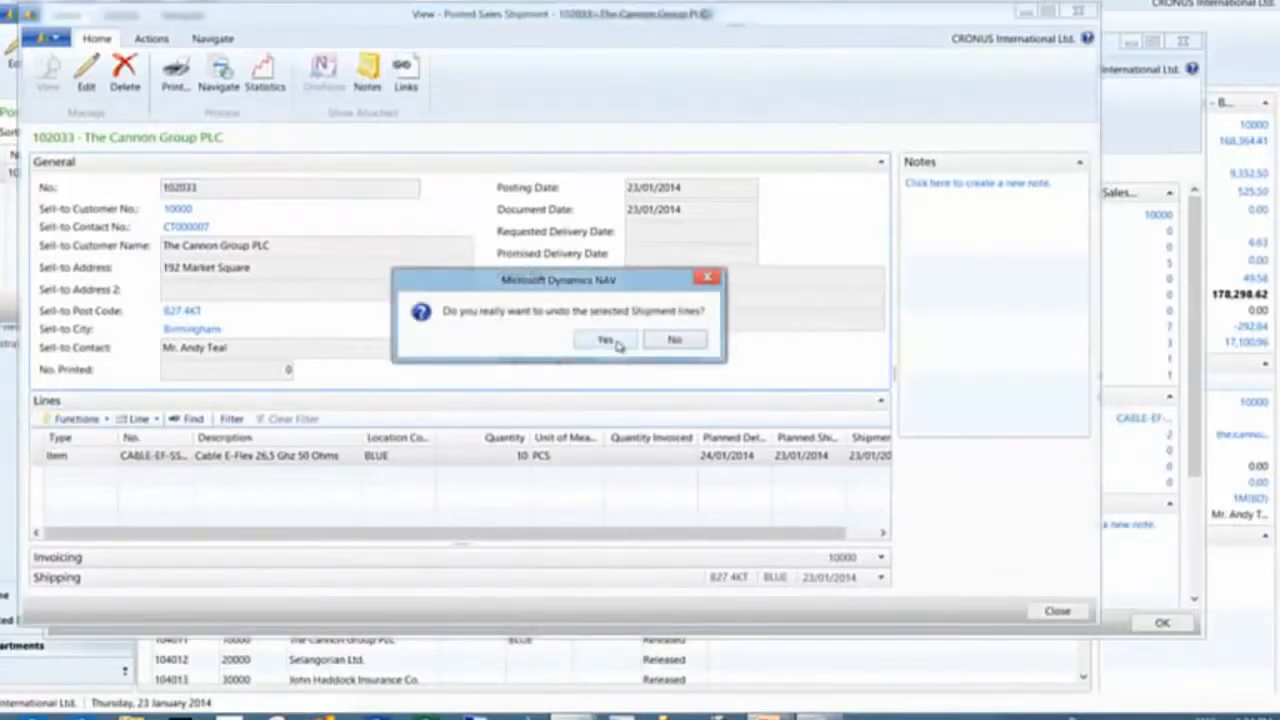
pyautogui.click(606, 340)
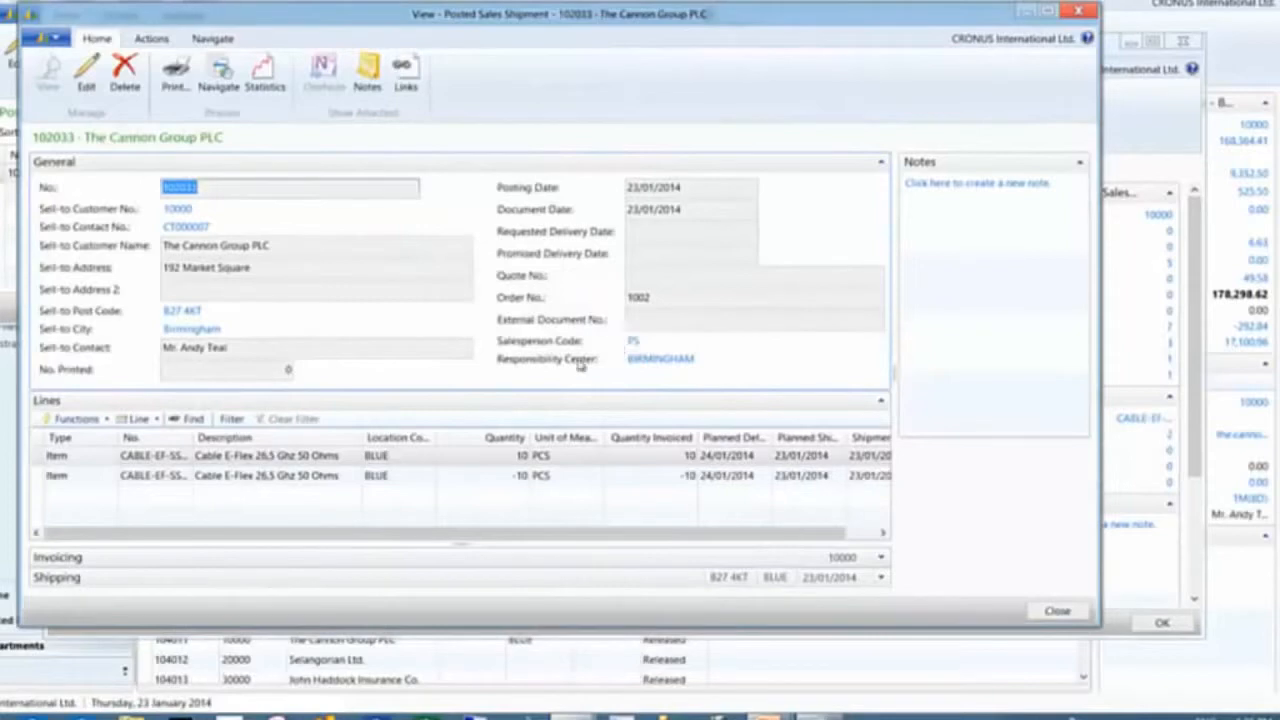
# Close the posted shipment and reopen the sales line's assemble-to-order lines to review the components
pyautogui.press('Escape')
pyautogui.press('Escape')
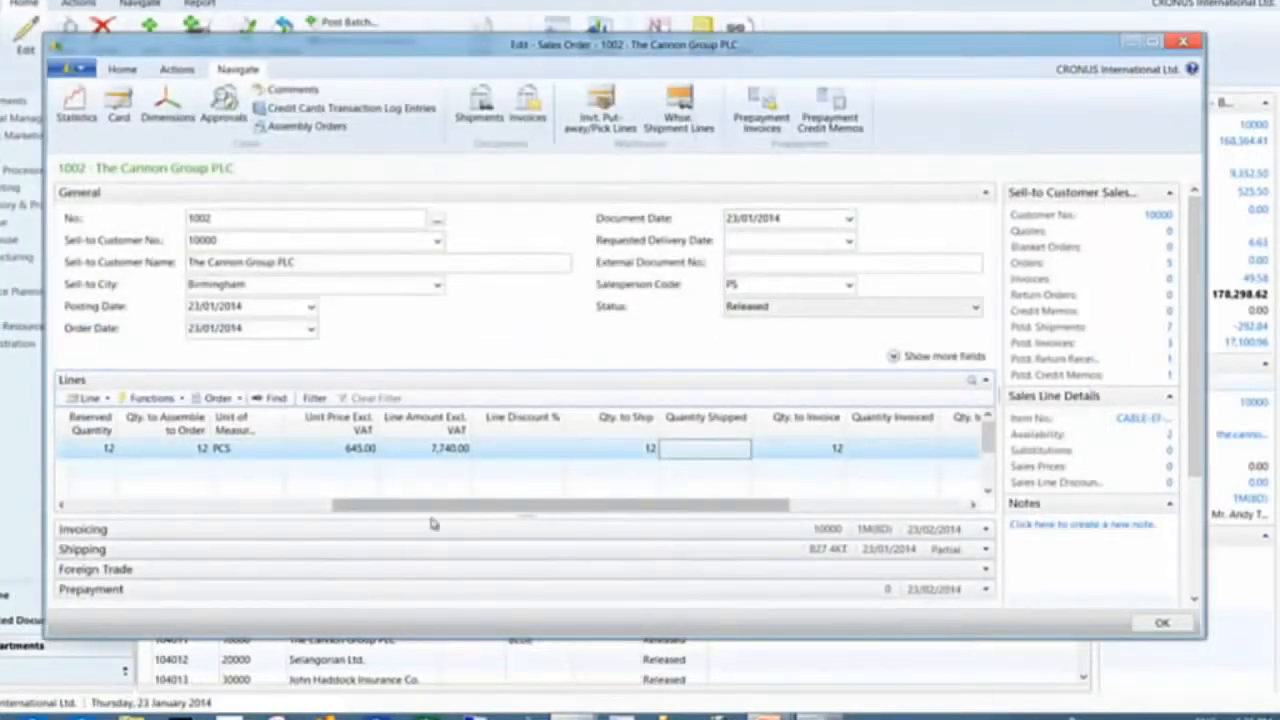
pyautogui.moveTo(456, 510); pyautogui.dragTo(146, 507)
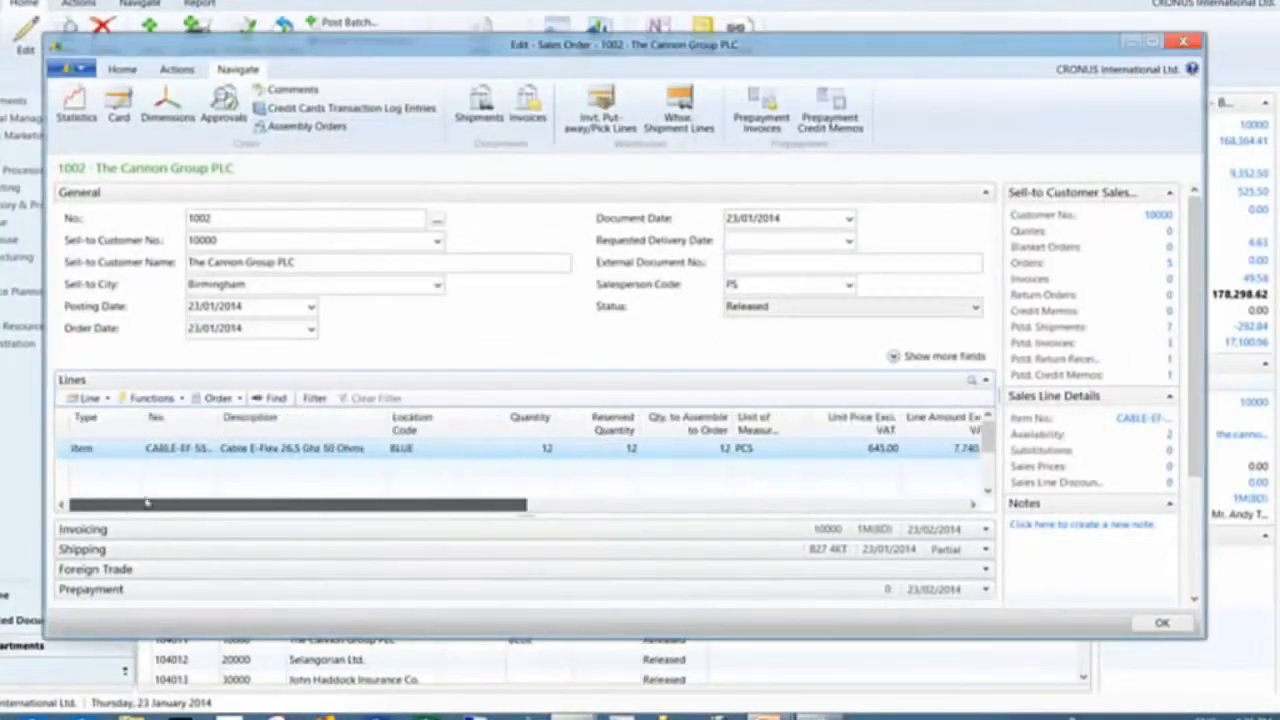
pyautogui.click(723, 452)
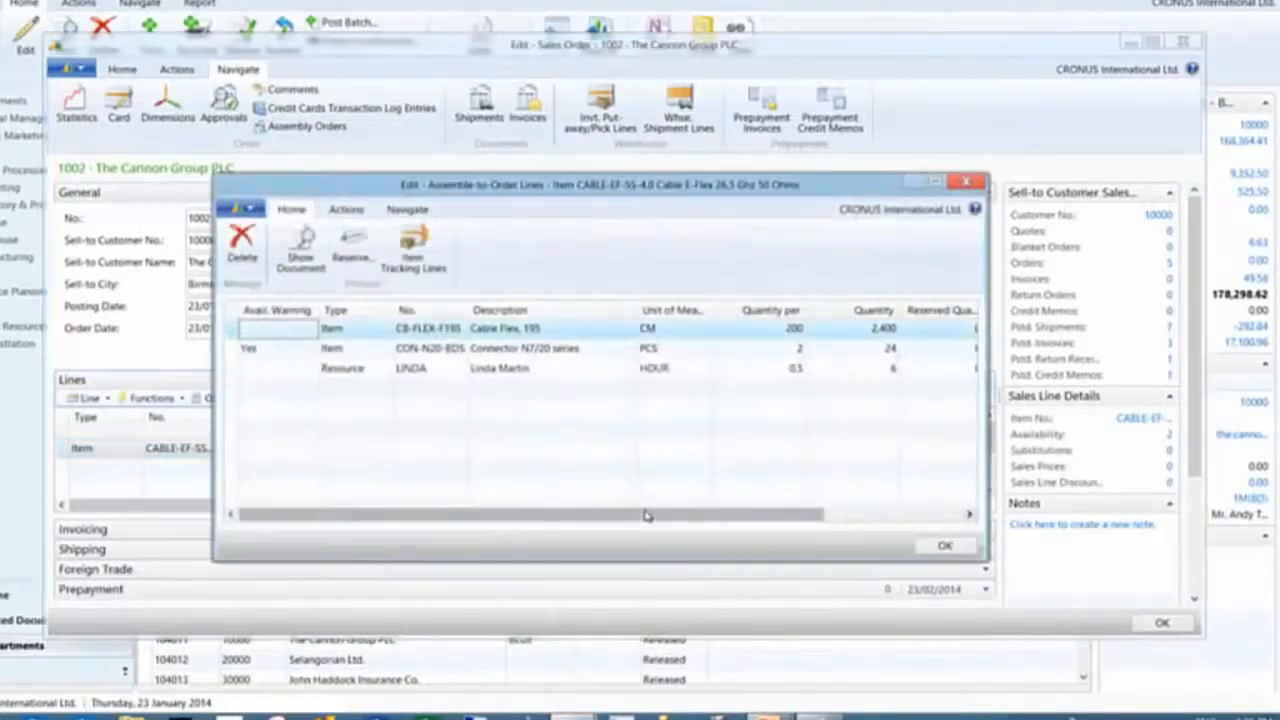
# Open the assembly order behind the assemble-to-order line and set Cable Flex, 195's Quantity per to 150
pyautogui.click(306, 252)
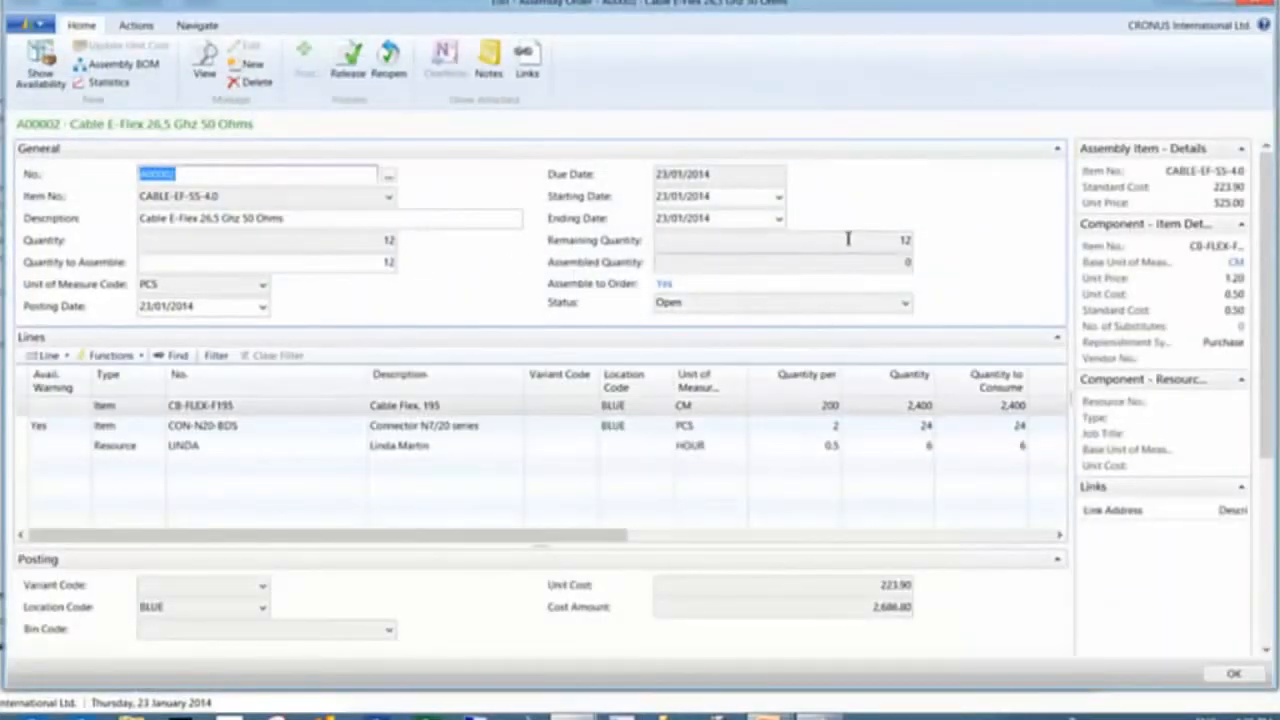
pyautogui.click(895, 240)
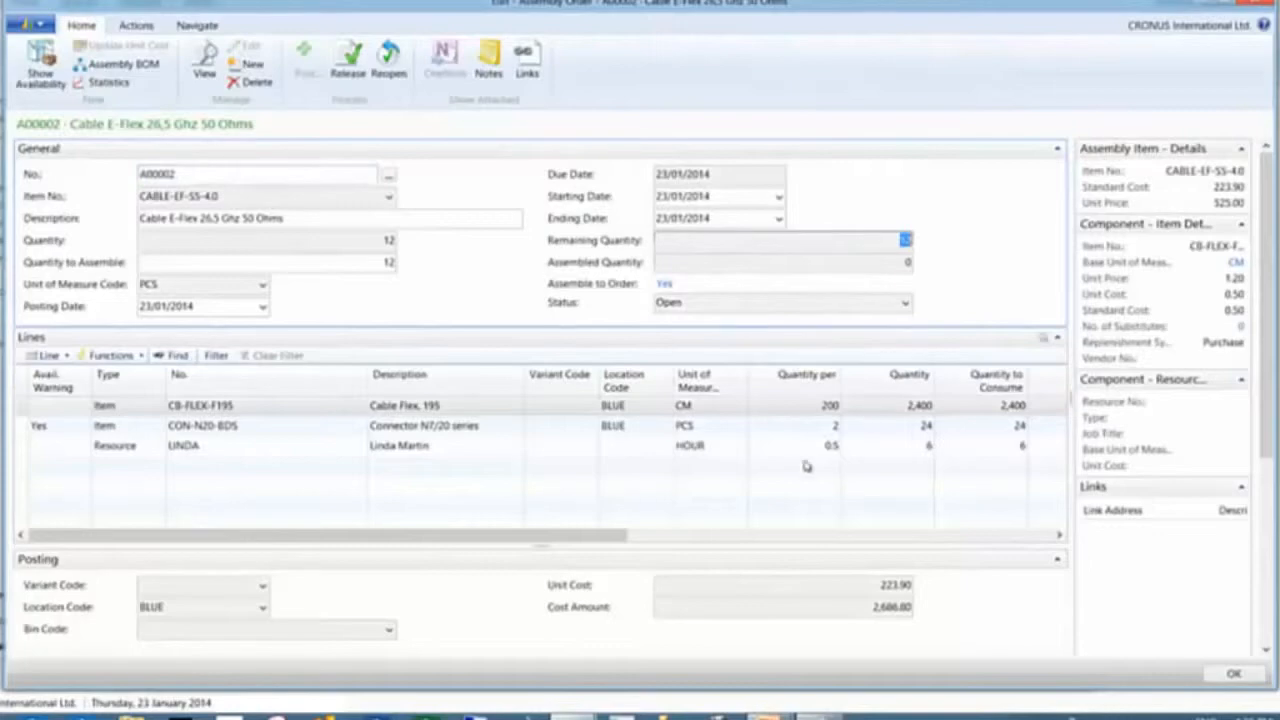
pyautogui.moveTo(612, 535); pyautogui.dragTo(575, 545)
pyautogui.click(830, 405)
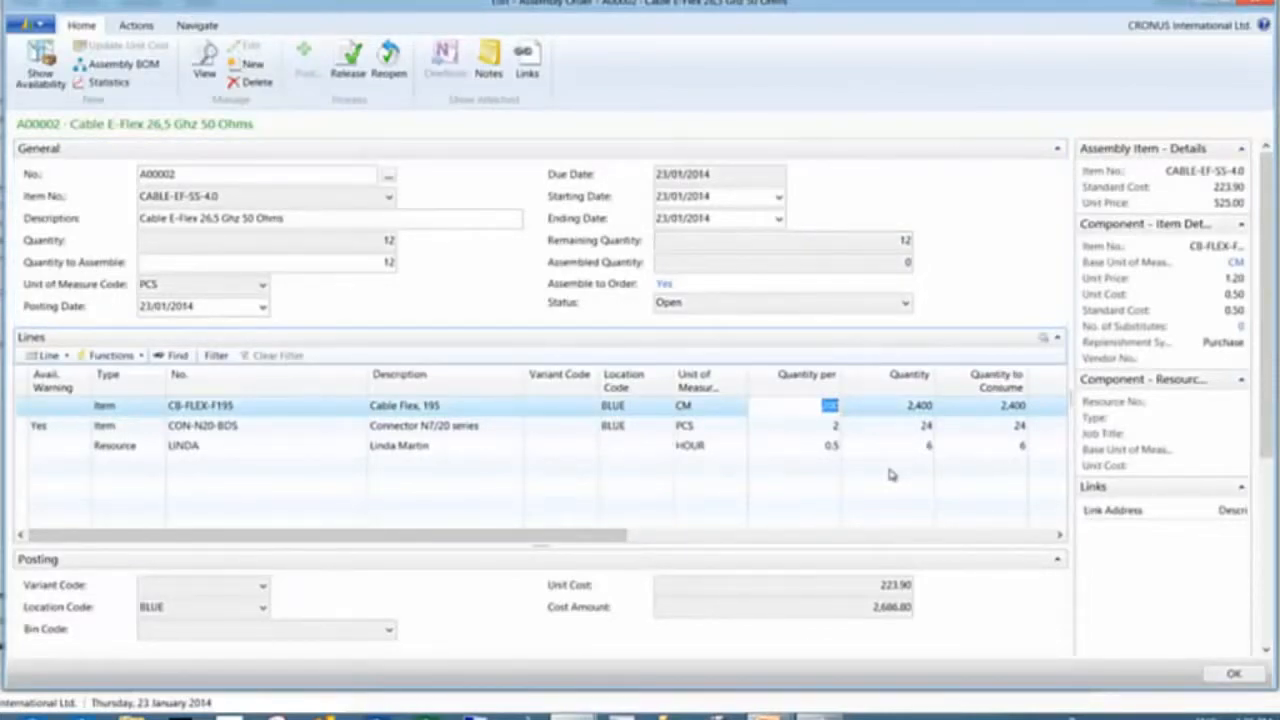
pyautogui.write('150')
pyautogui.press('Tab')
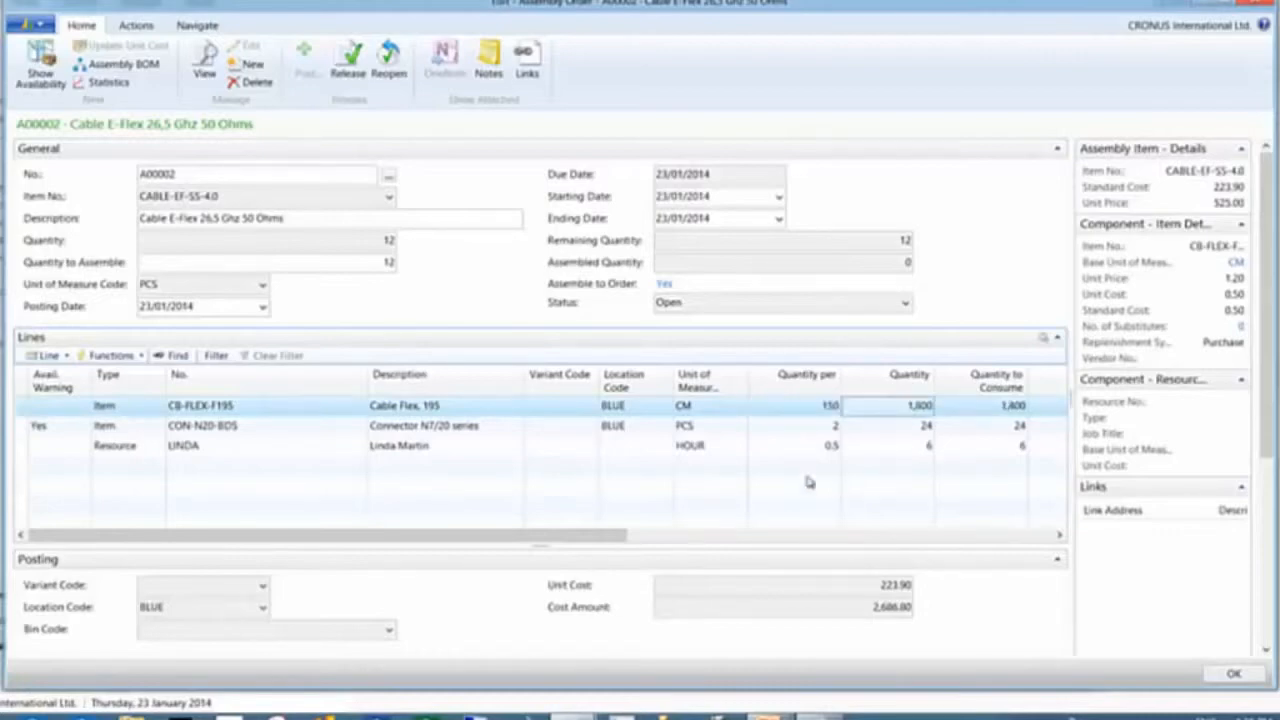
# Set the Linda Martin resource's Quantity per to 0.8 and close the assembly order and assemble-to-order lines
pyautogui.click(823, 446)
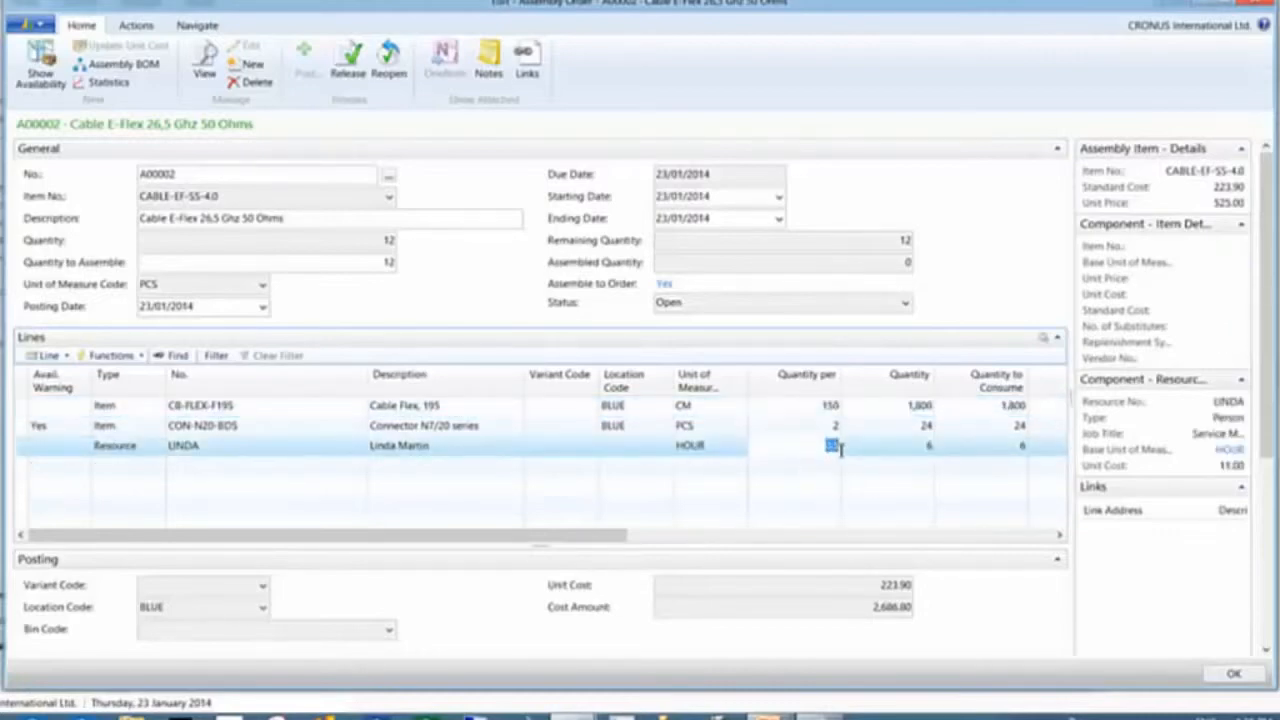
pyautogui.write('0.8')
pyautogui.press('Tab')
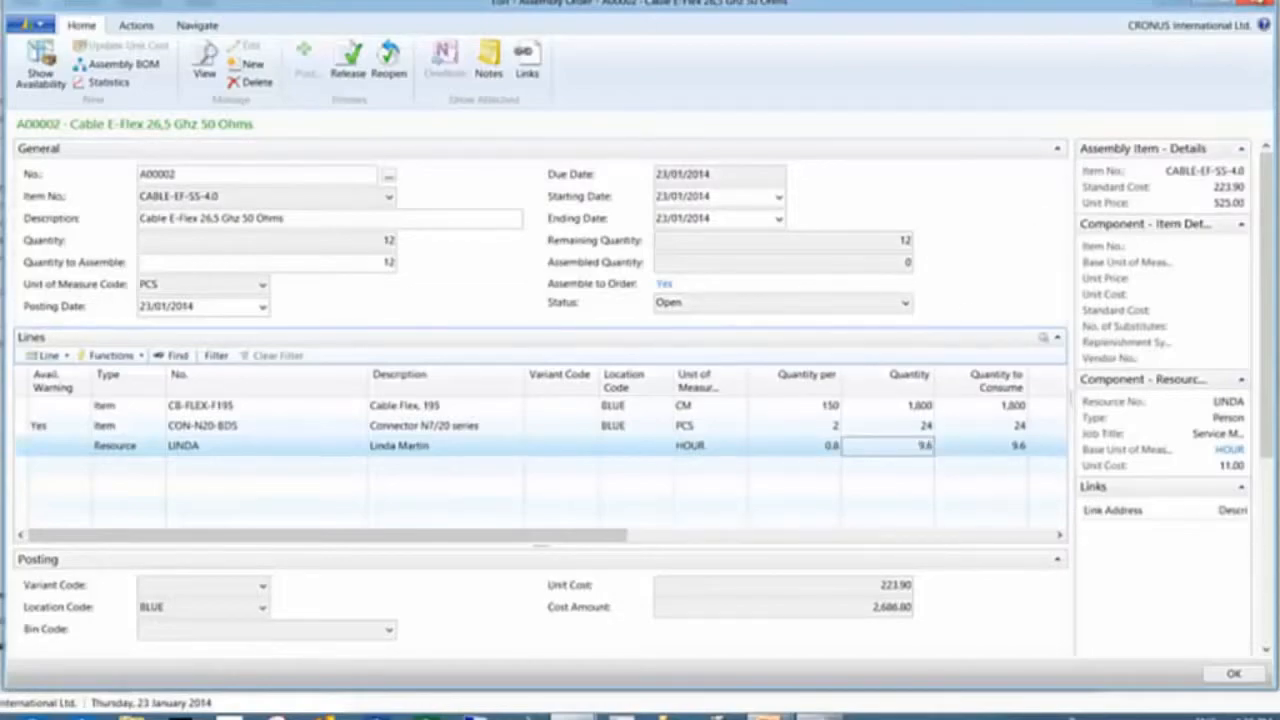
pyautogui.press('Escape')
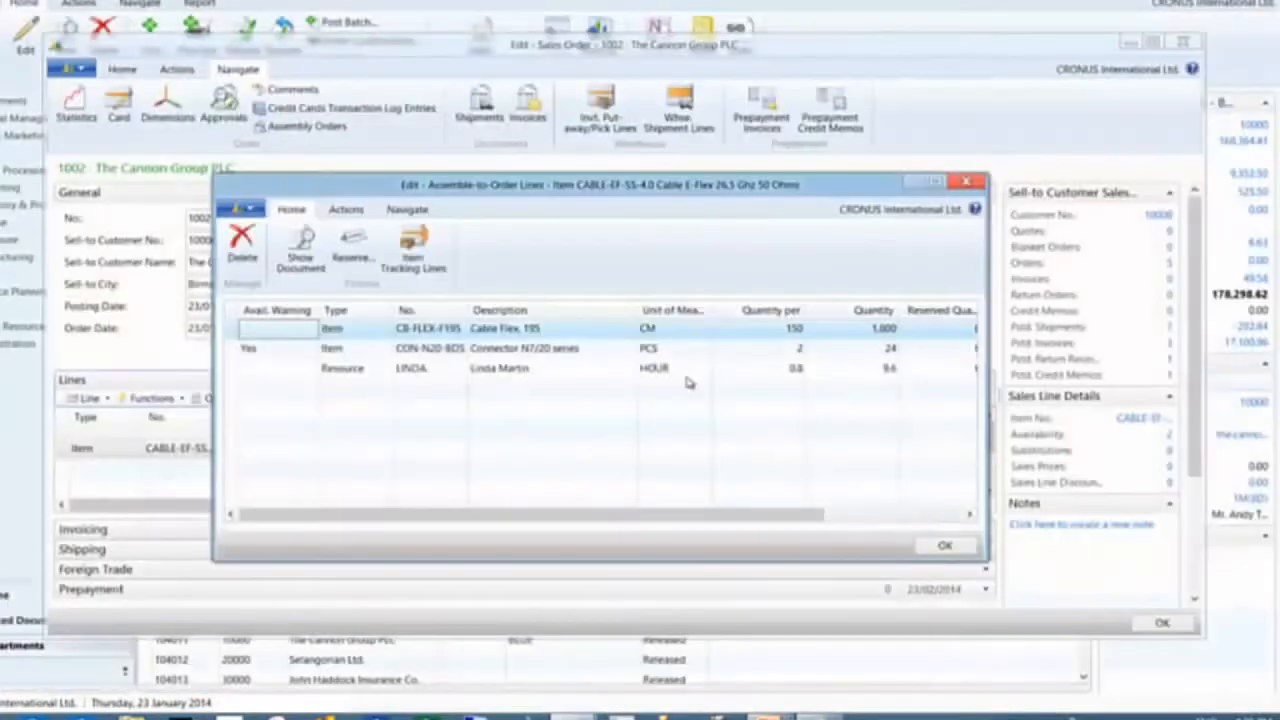
pyautogui.press('Escape')
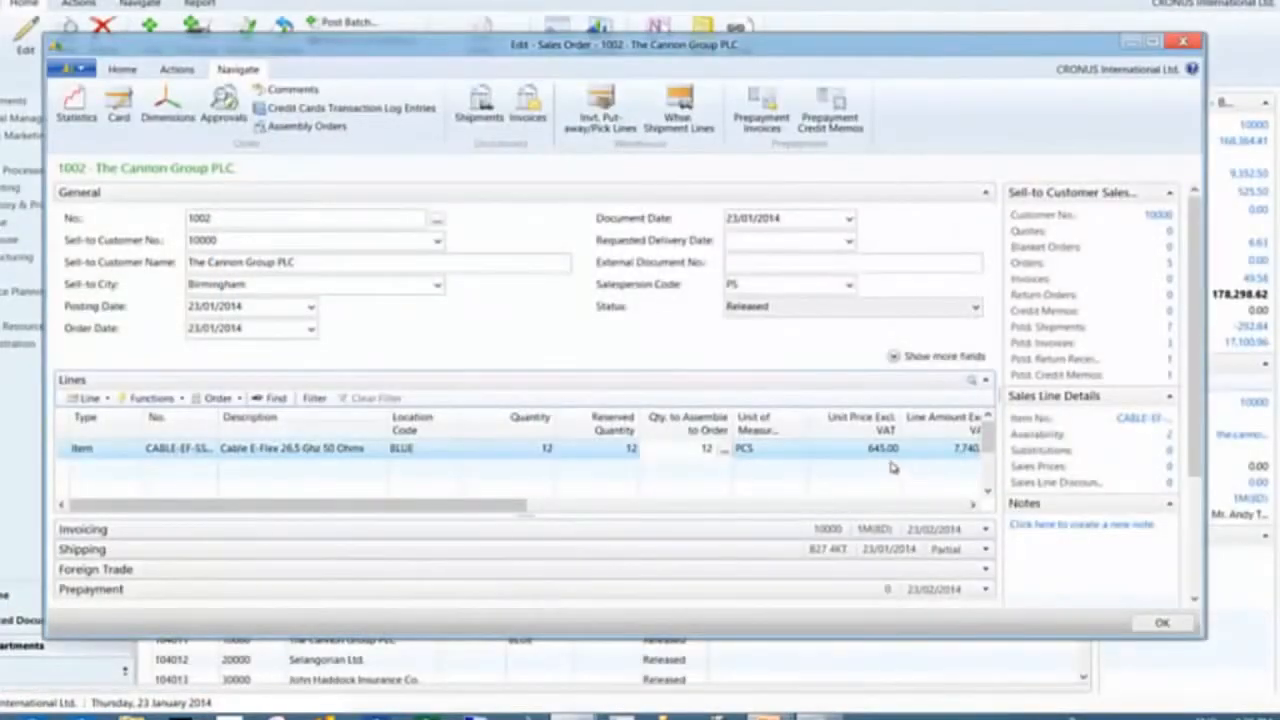
# Try to roll up the sales line's price from the assembly components, accepting the roll-up and dismissing the error
pyautogui.click(884, 450)
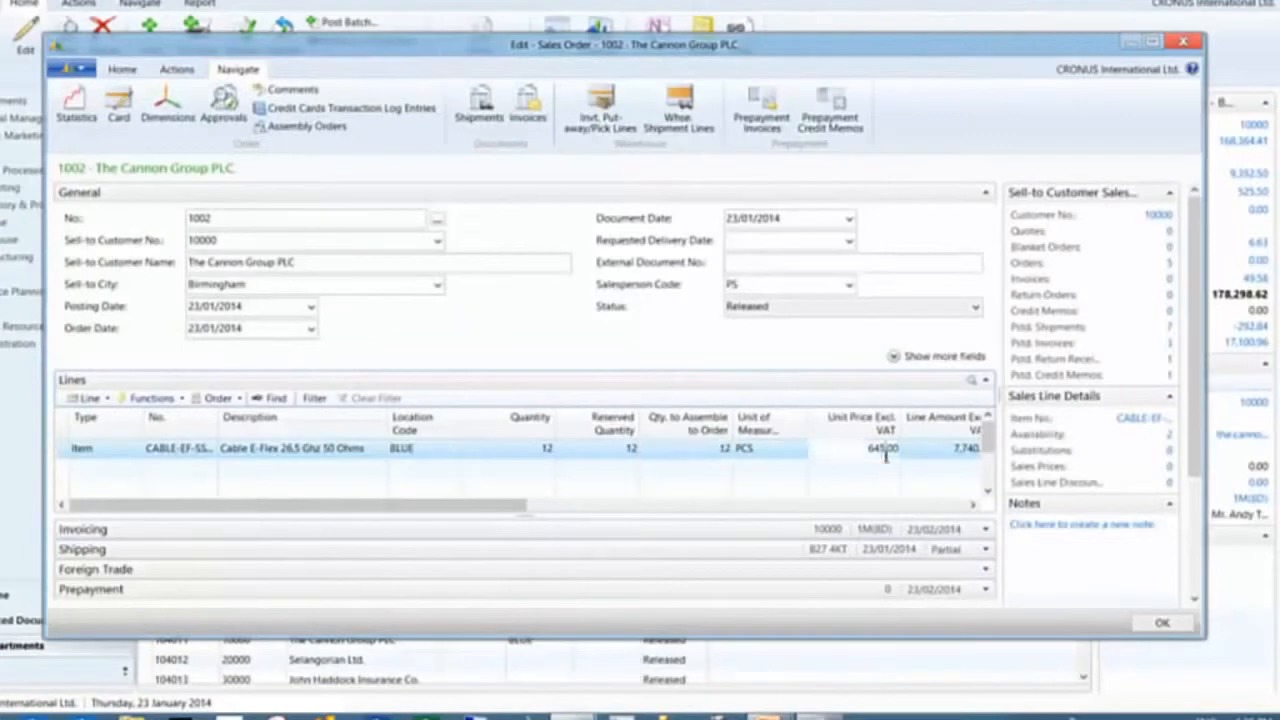
pyautogui.click(90, 398)
pyautogui.moveTo(145, 543)
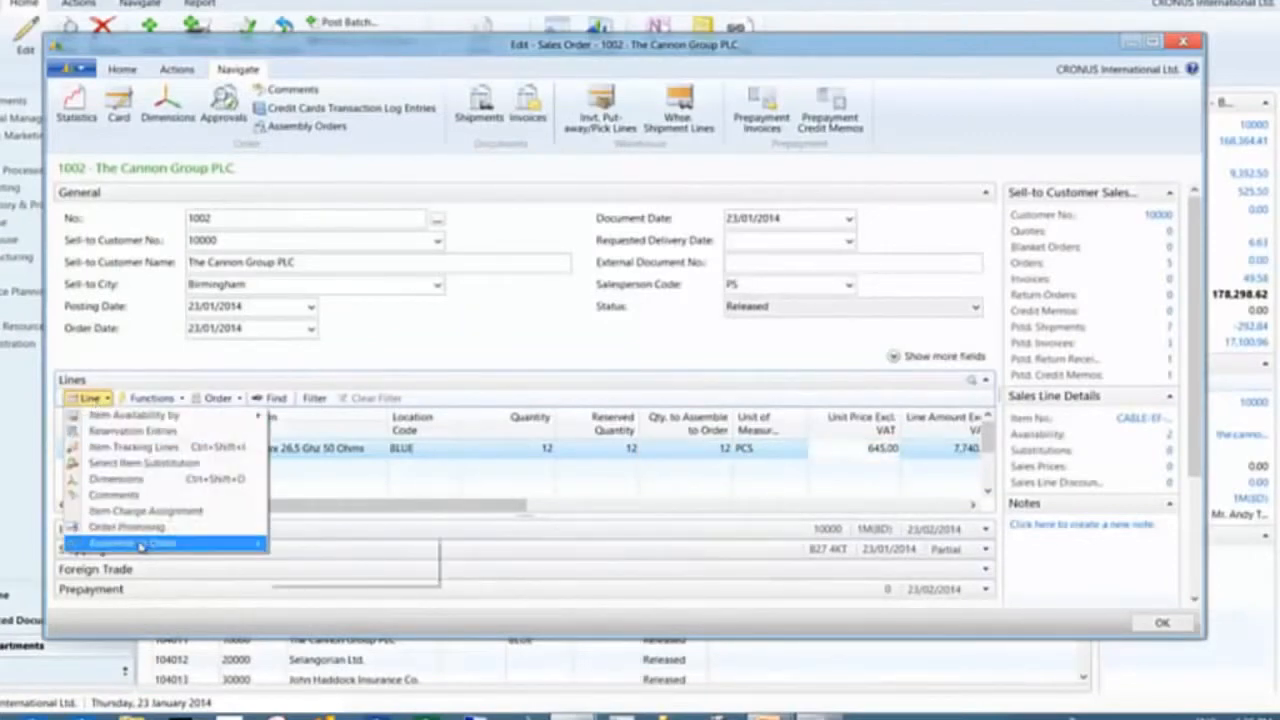
pyautogui.click(333, 561)
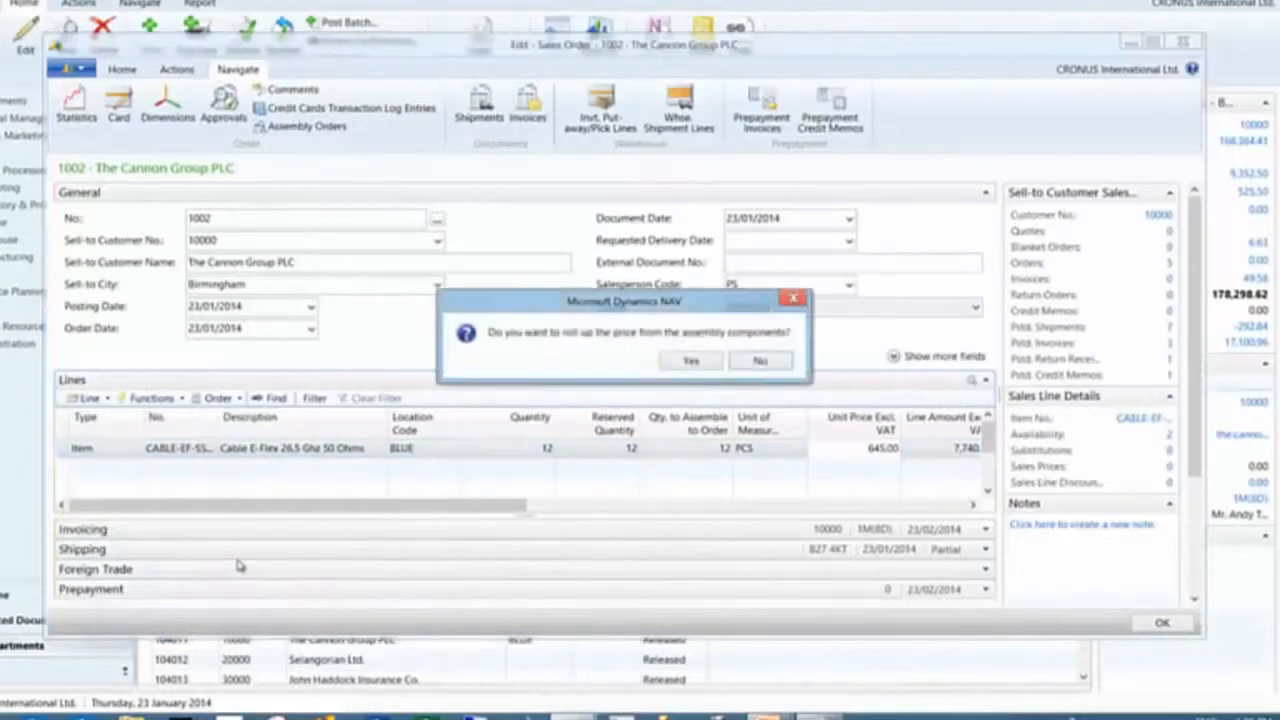
pyautogui.click(692, 360)
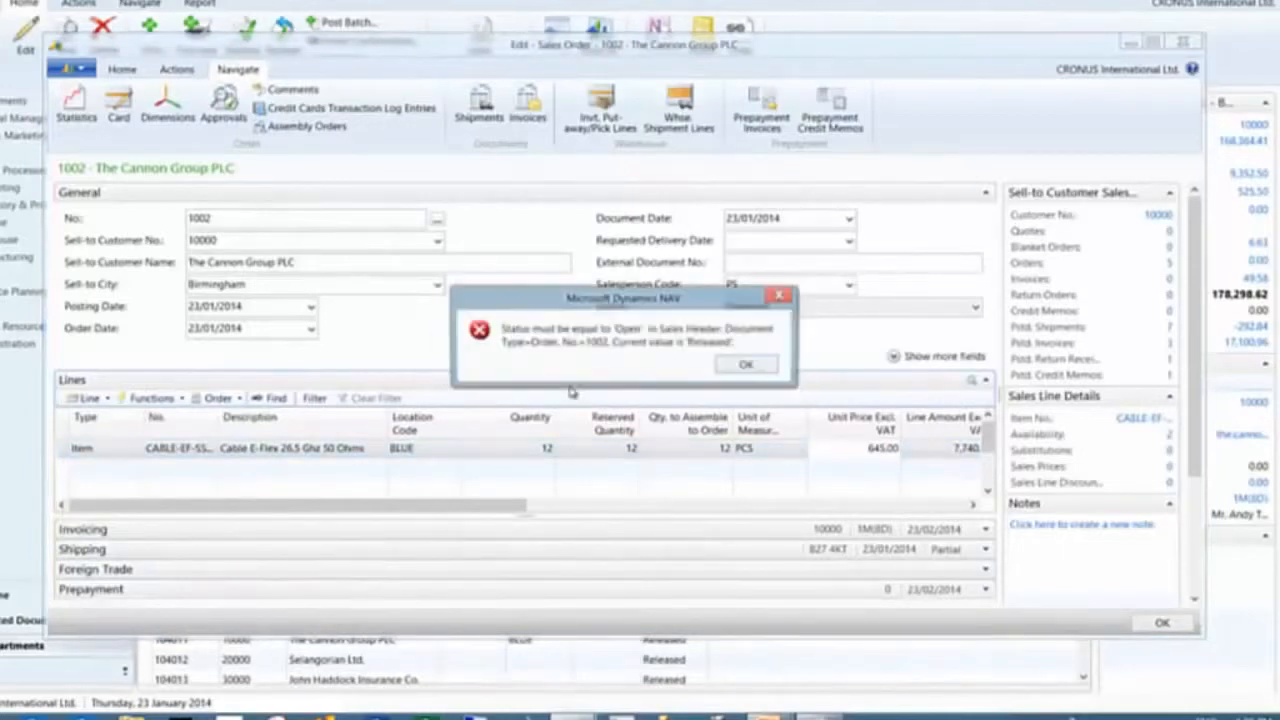
pyautogui.click(750, 366)
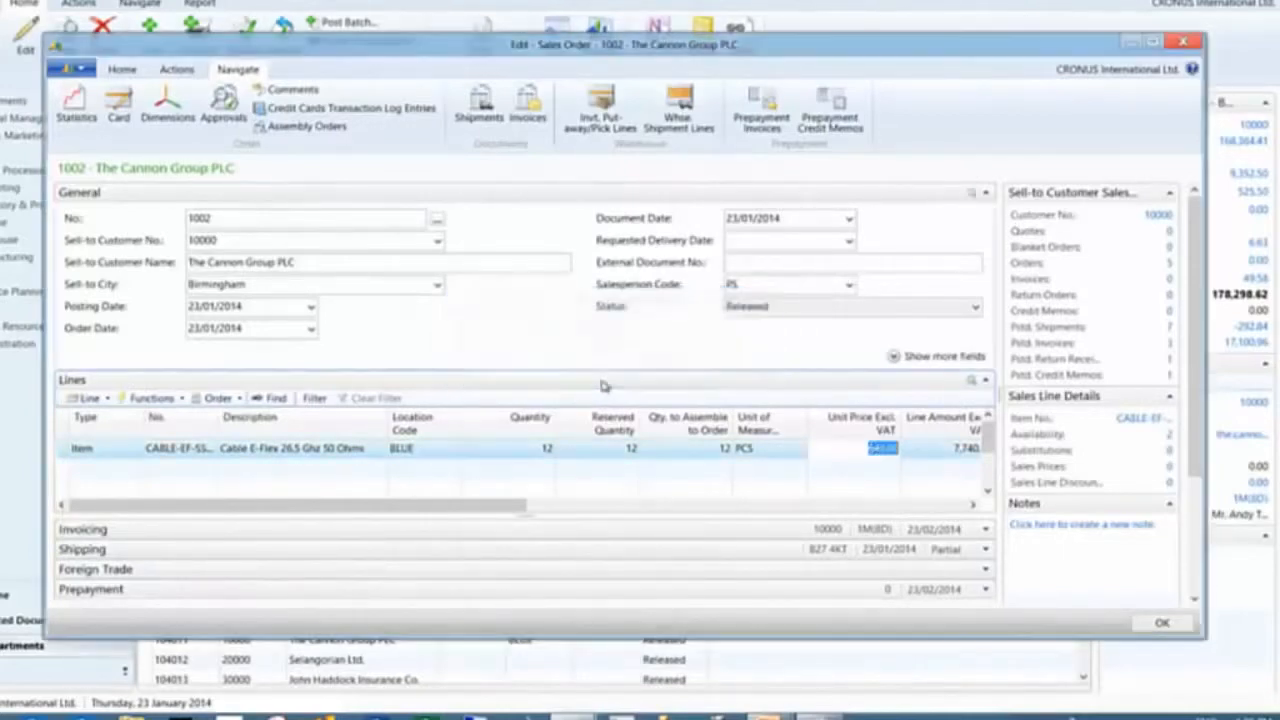
# Reopen the sales order and roll up the line's unit price from the assembly components
pyautogui.click(180, 70)
pyautogui.click(88, 108)
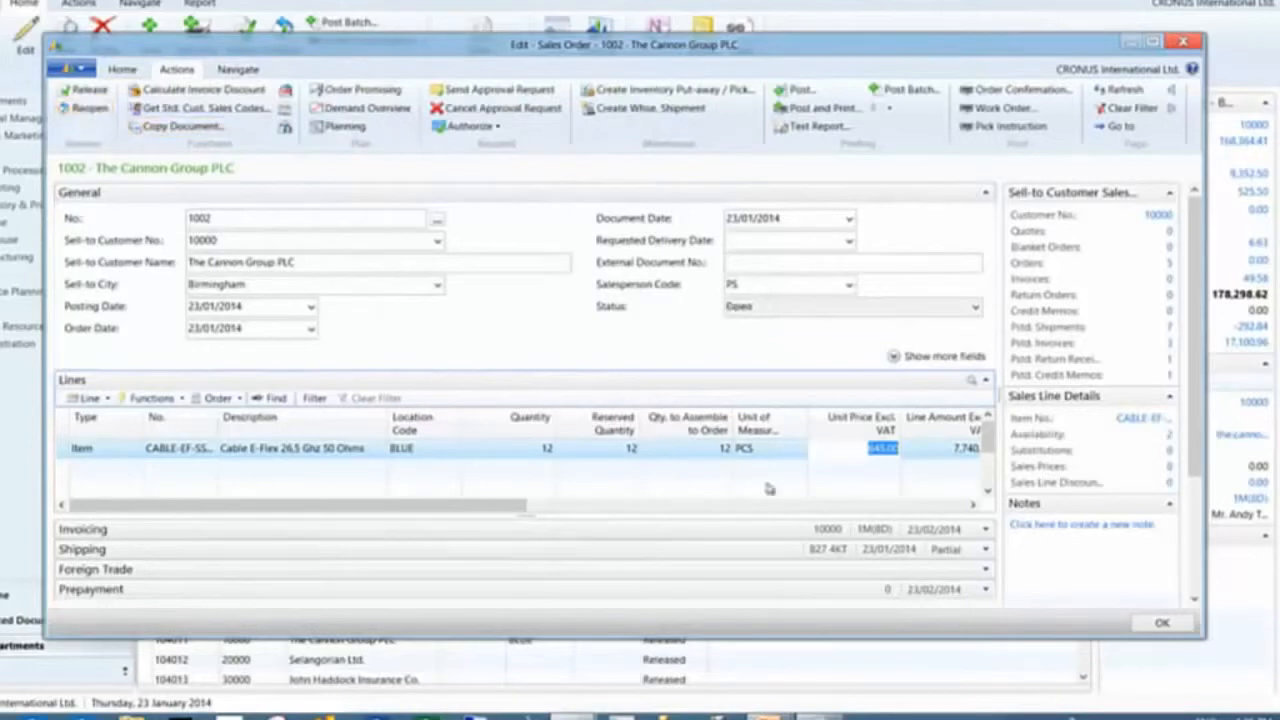
pyautogui.click(90, 398)
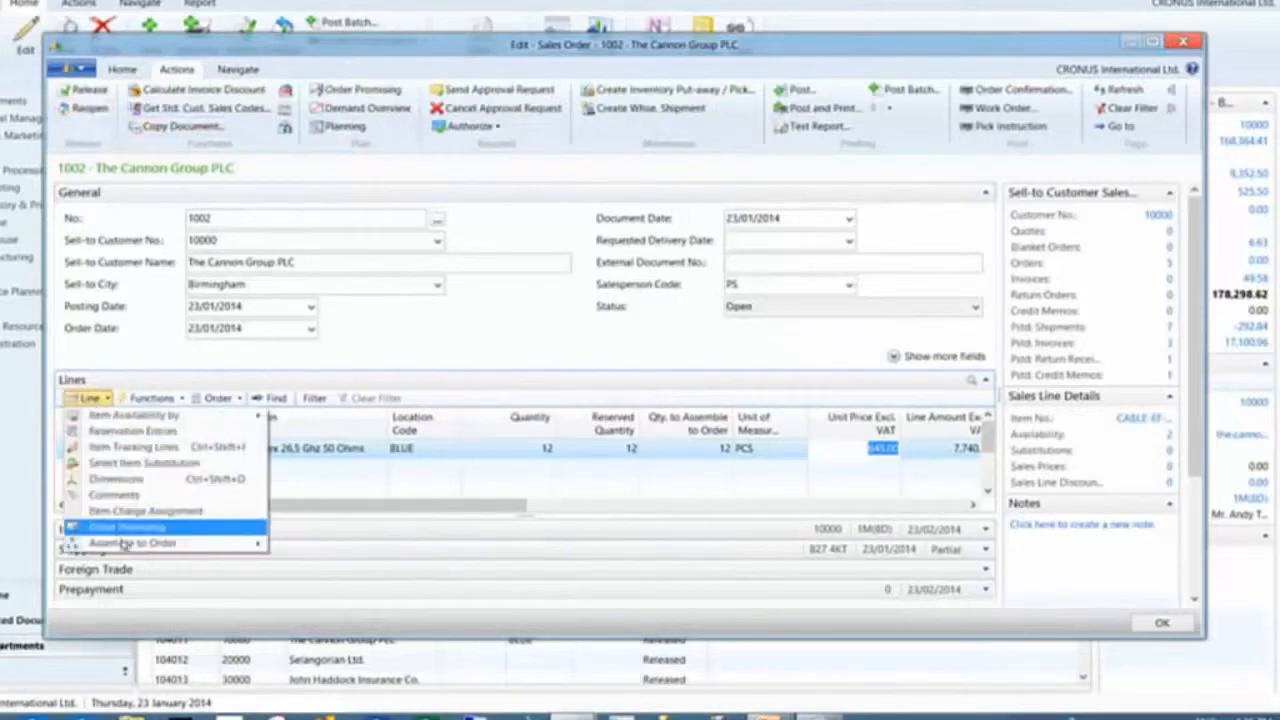
pyautogui.moveTo(133, 546)
pyautogui.click(335, 561)
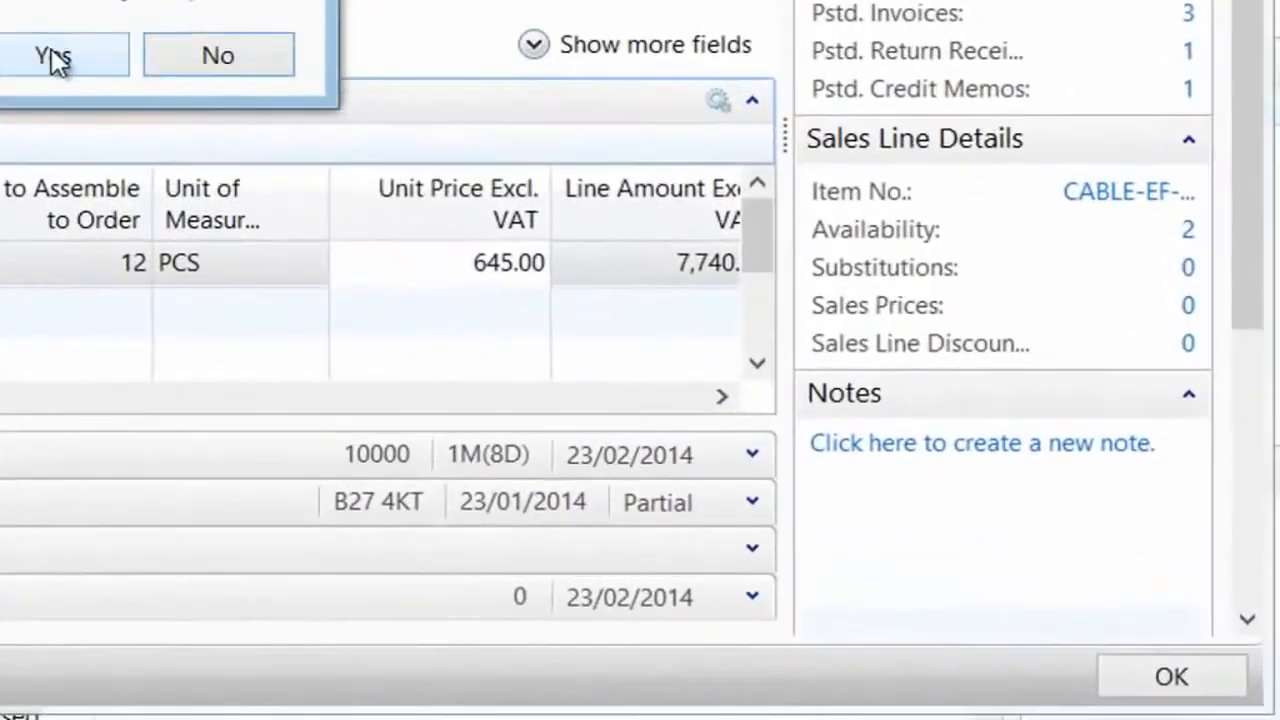
pyautogui.click(351, 198)
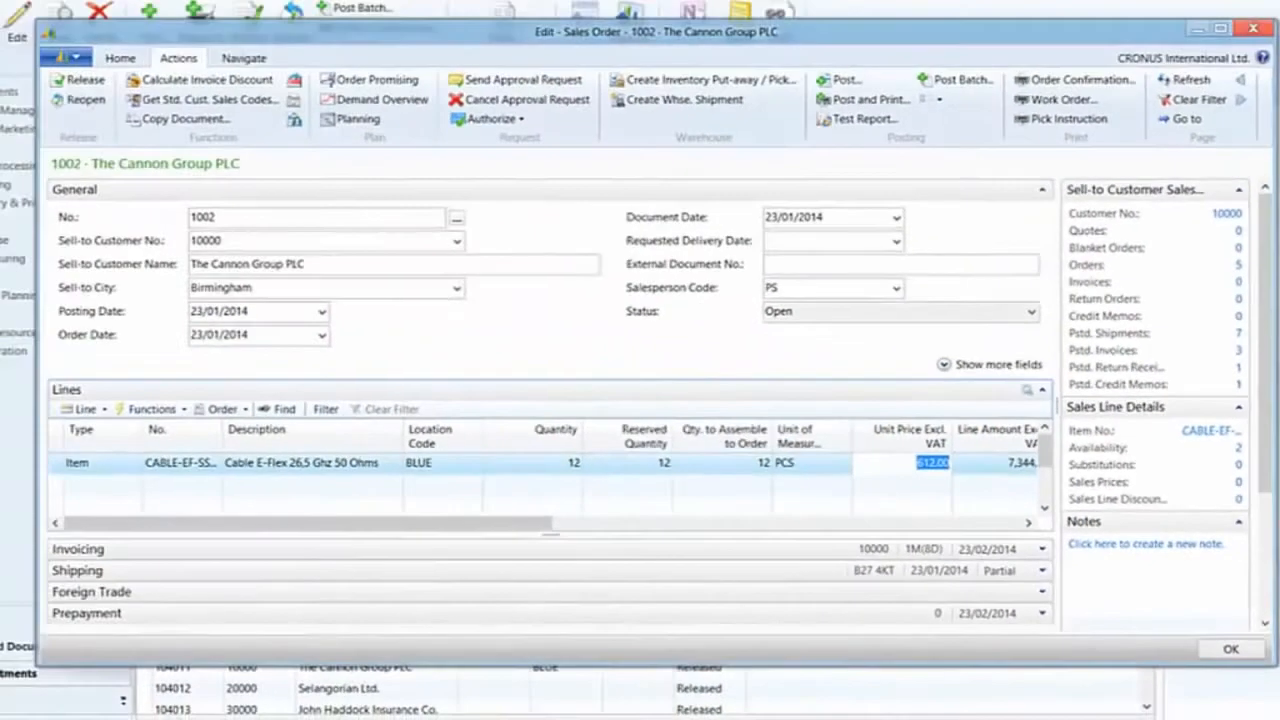
pyautogui.click(866, 712)
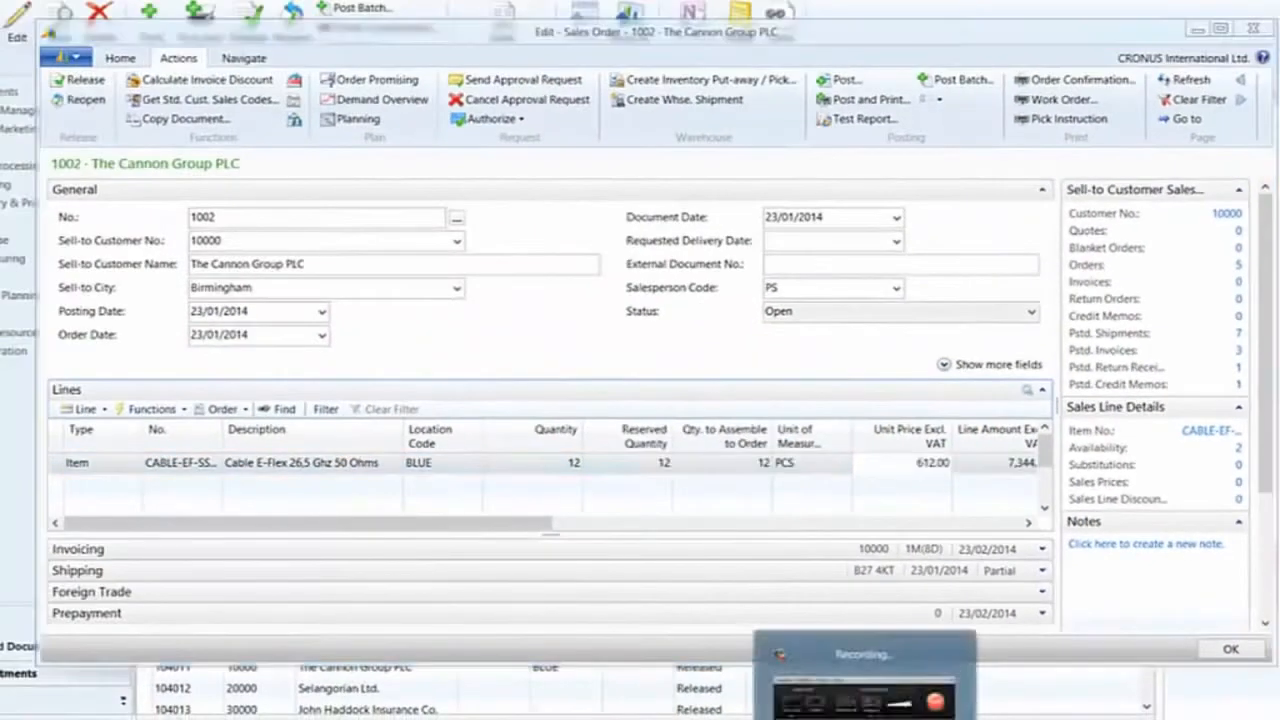
pyautogui.click(702, 568)
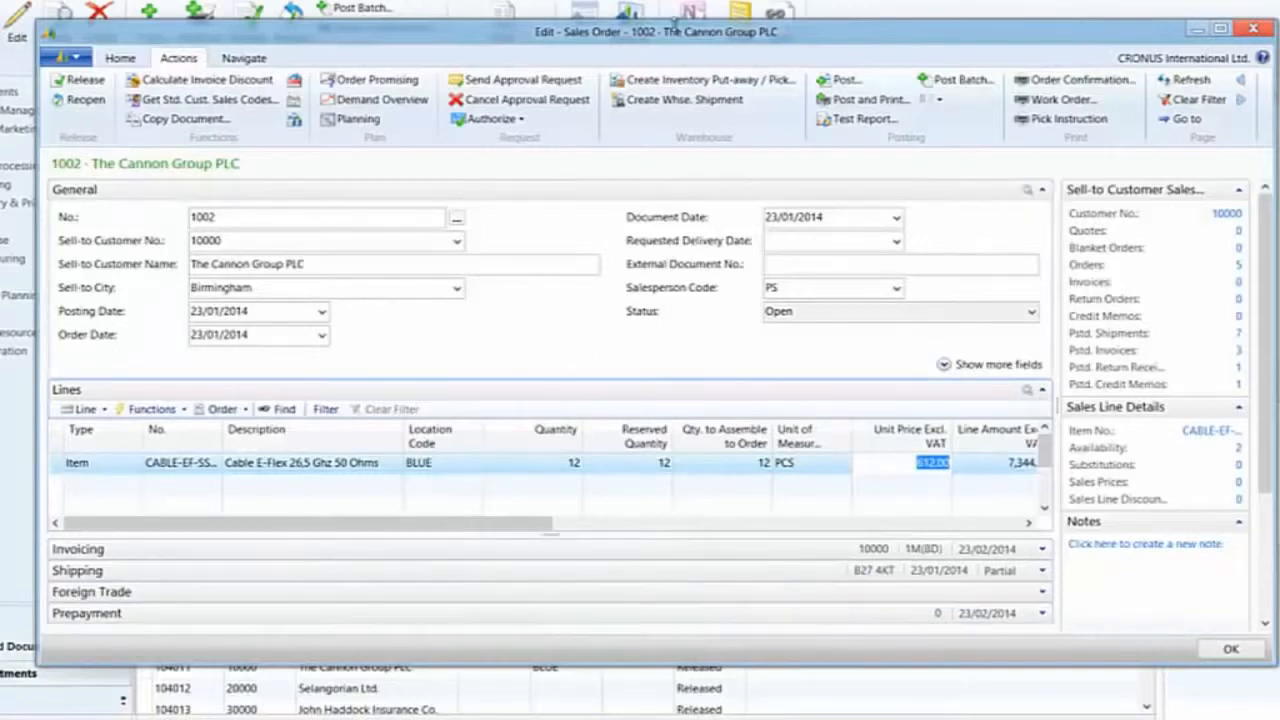
pyautogui.moveTo(666, 32); pyautogui.dragTo(652, 12)
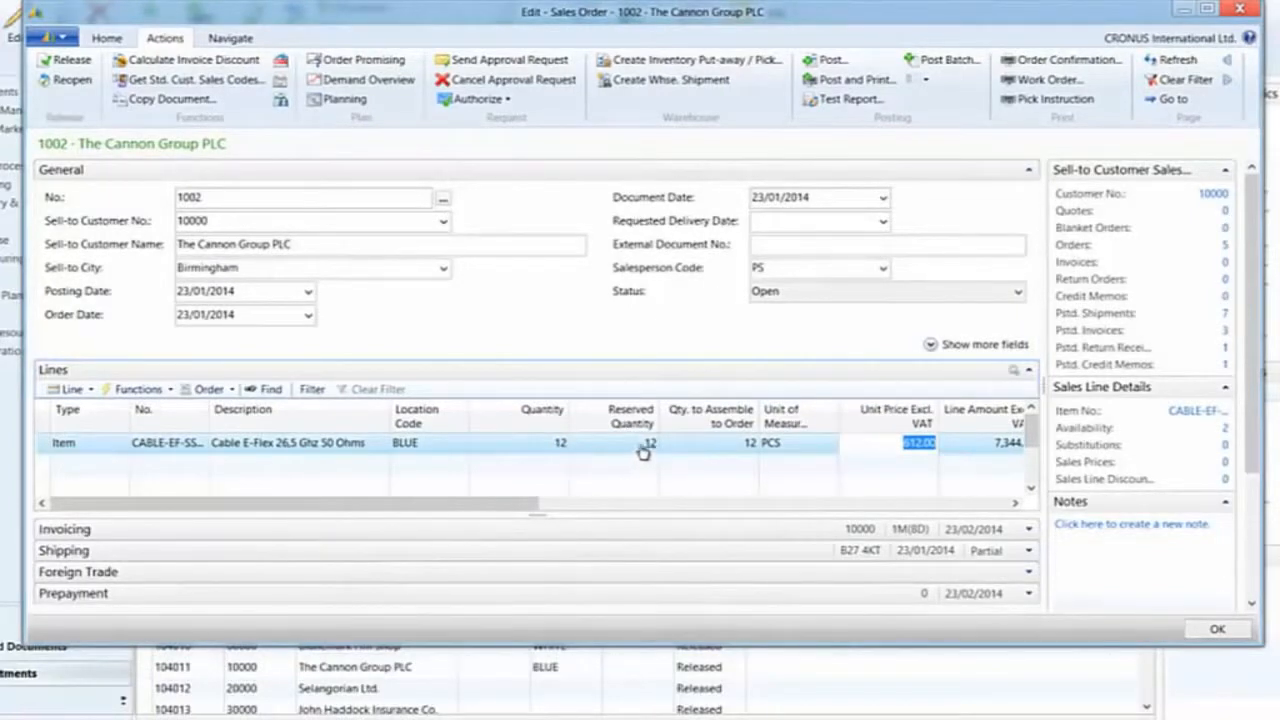
# Set the line's Qty. to Assemble to Order to 10, accepting the assembly availability warning
pyautogui.click(546, 444)
pyautogui.write('1')
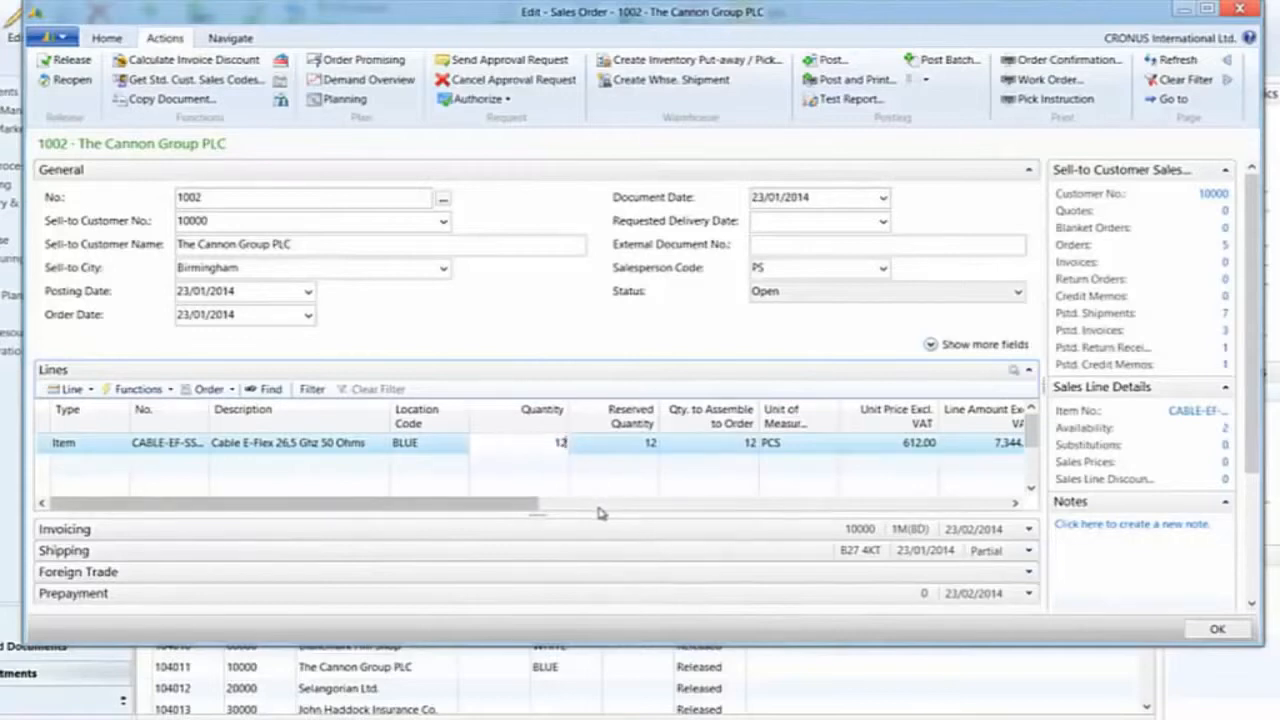
pyautogui.press('Tab')
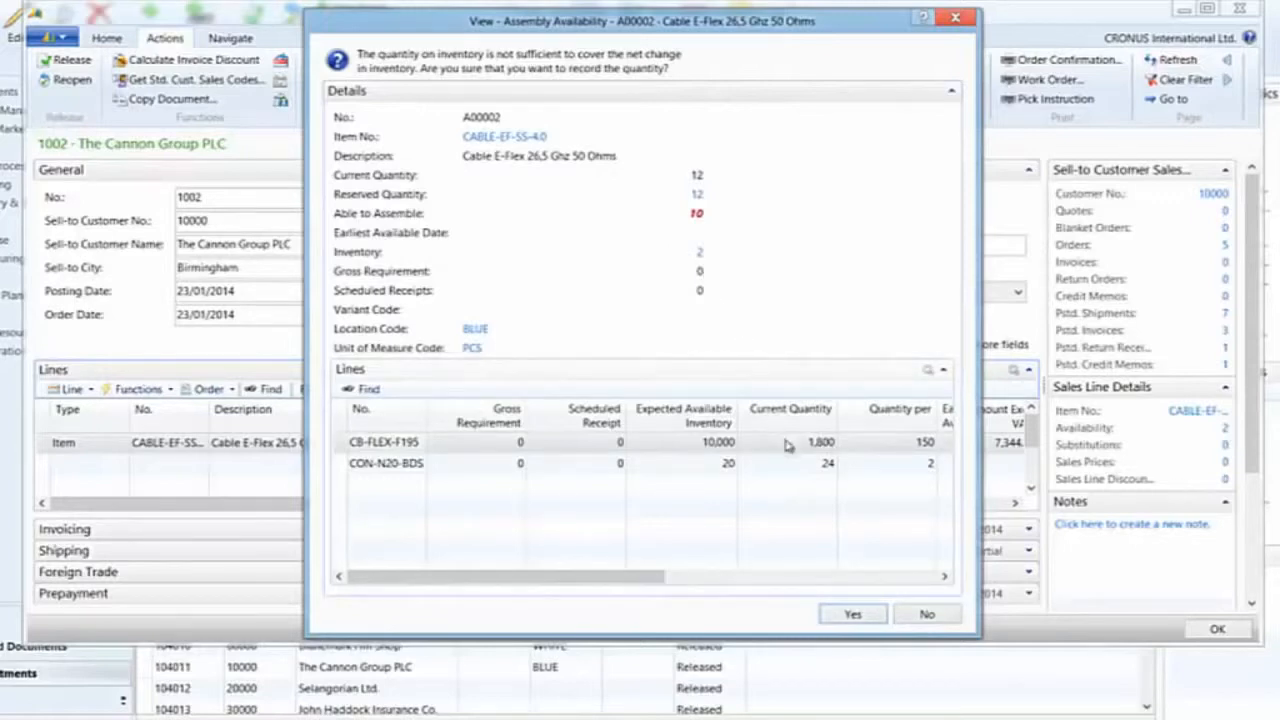
pyautogui.press('Return')
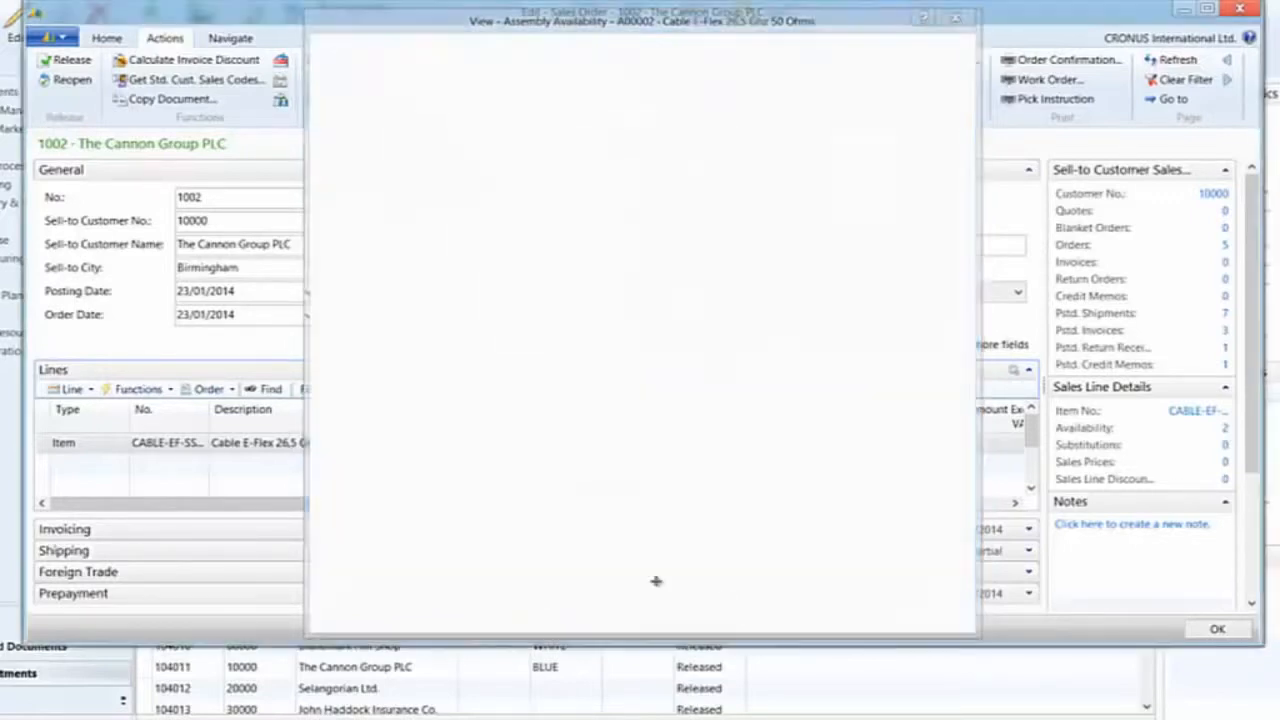
pyautogui.click(727, 443)
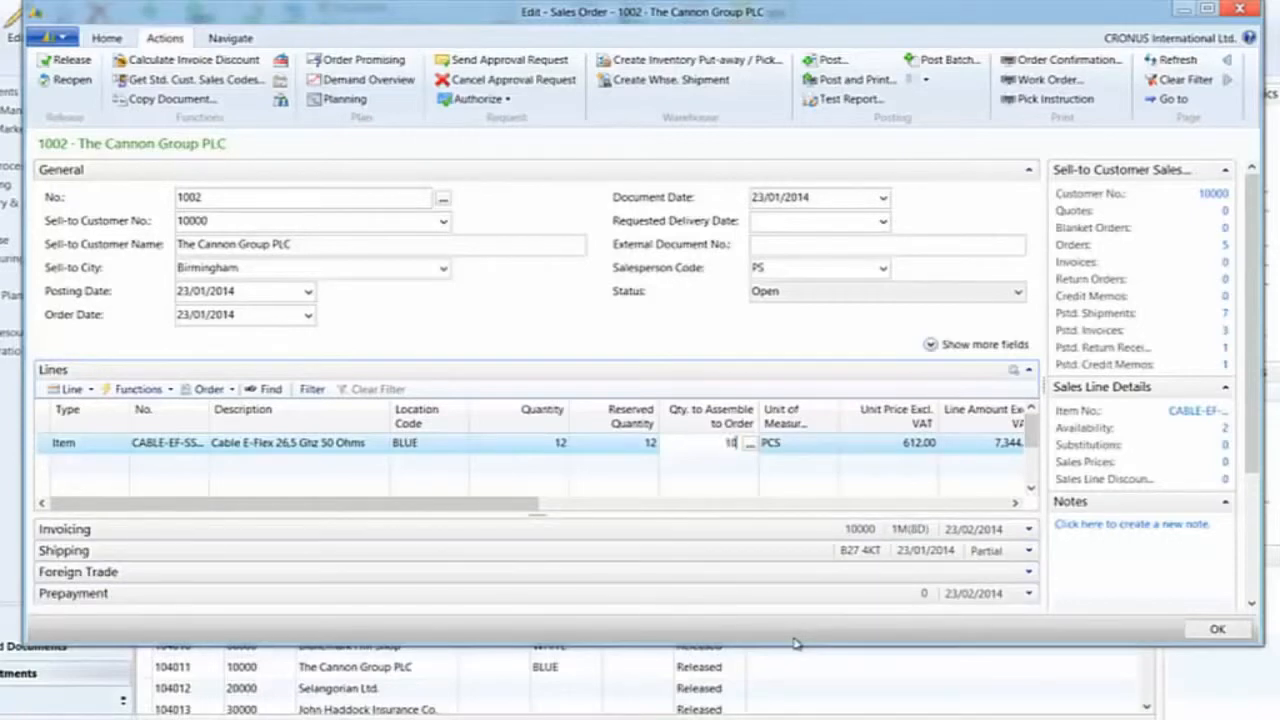
pyautogui.press('Tab')
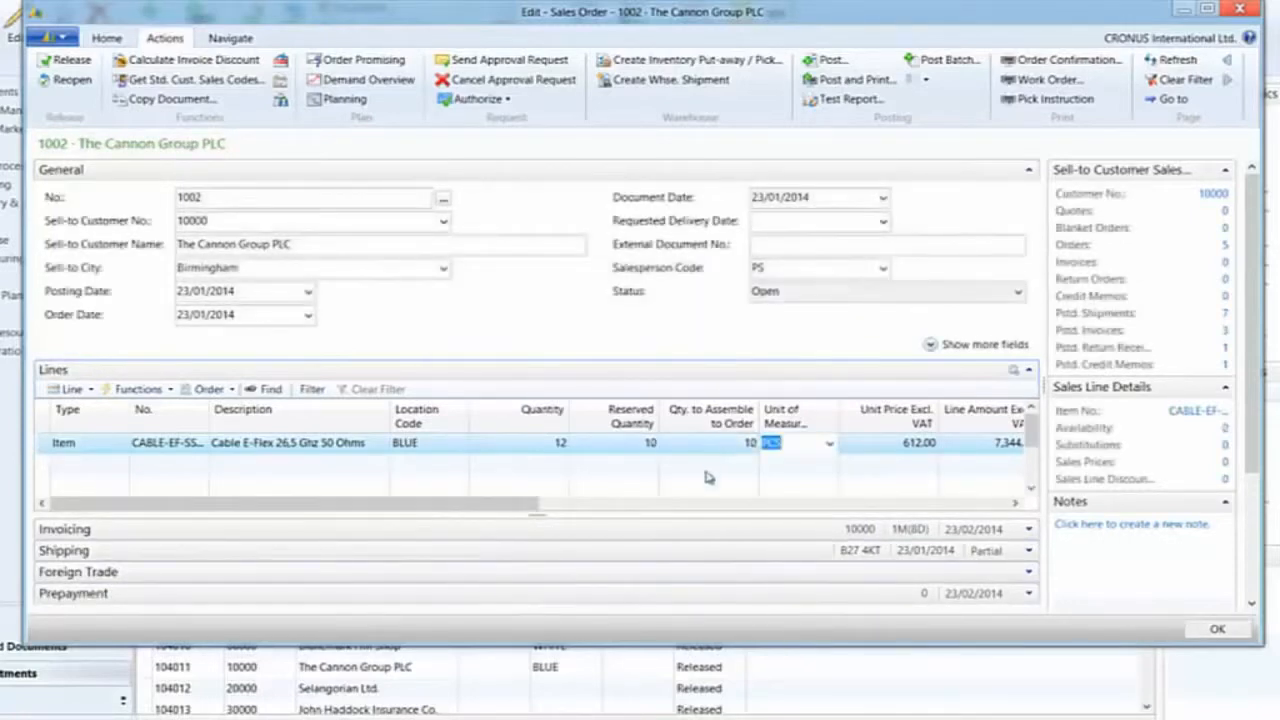
# Preview the Pick Instruction report for the sales order and close the preview
pyautogui.moveTo(738, 450)
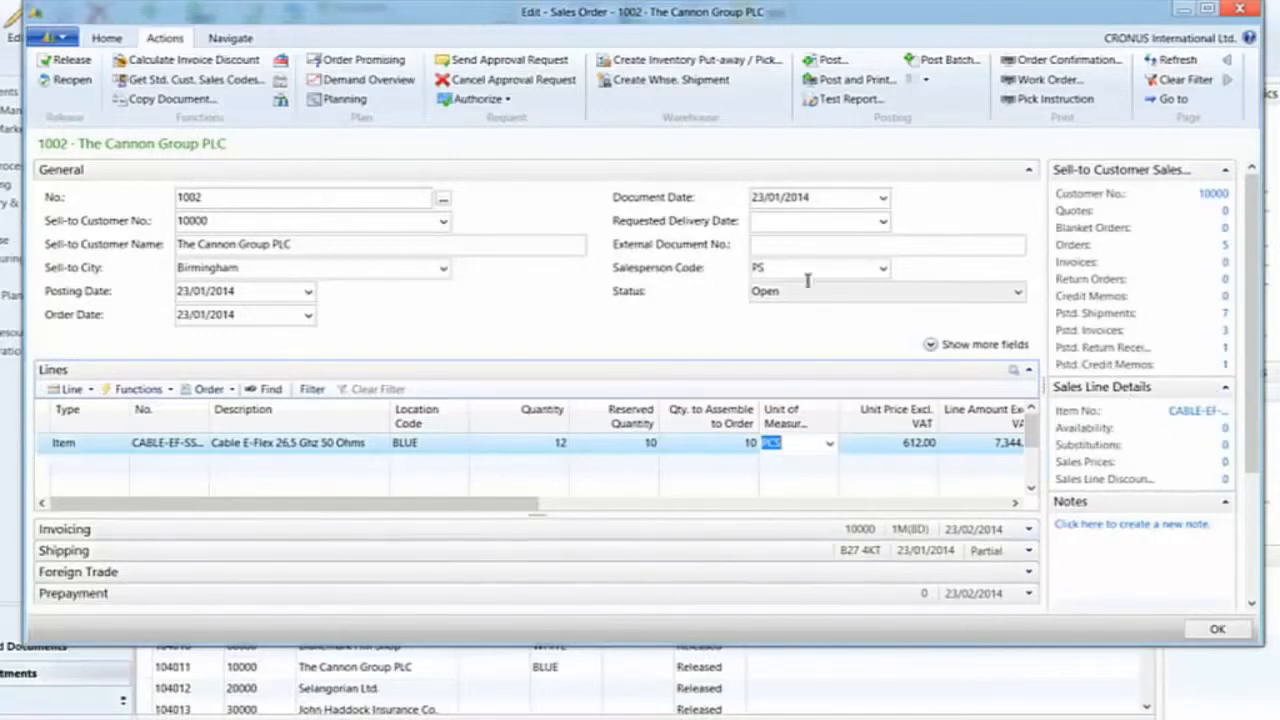
pyautogui.click(240, 40)
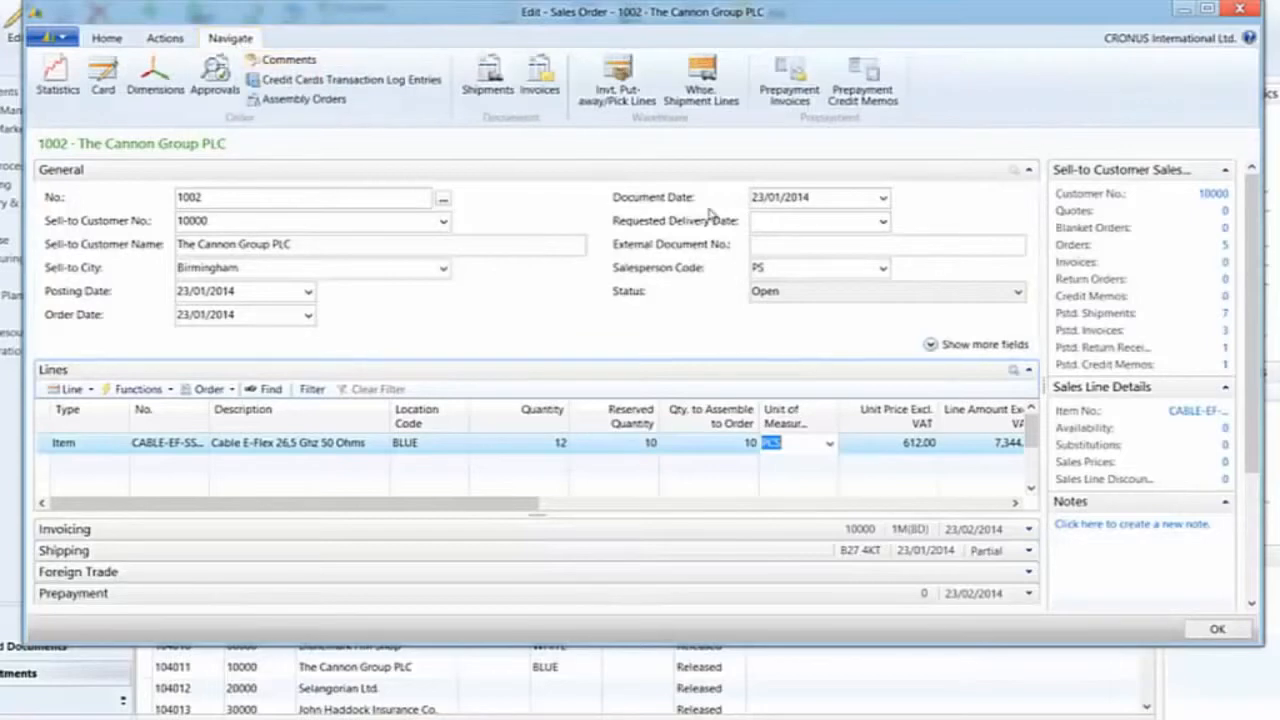
pyautogui.click(168, 38)
pyautogui.click(1068, 100)
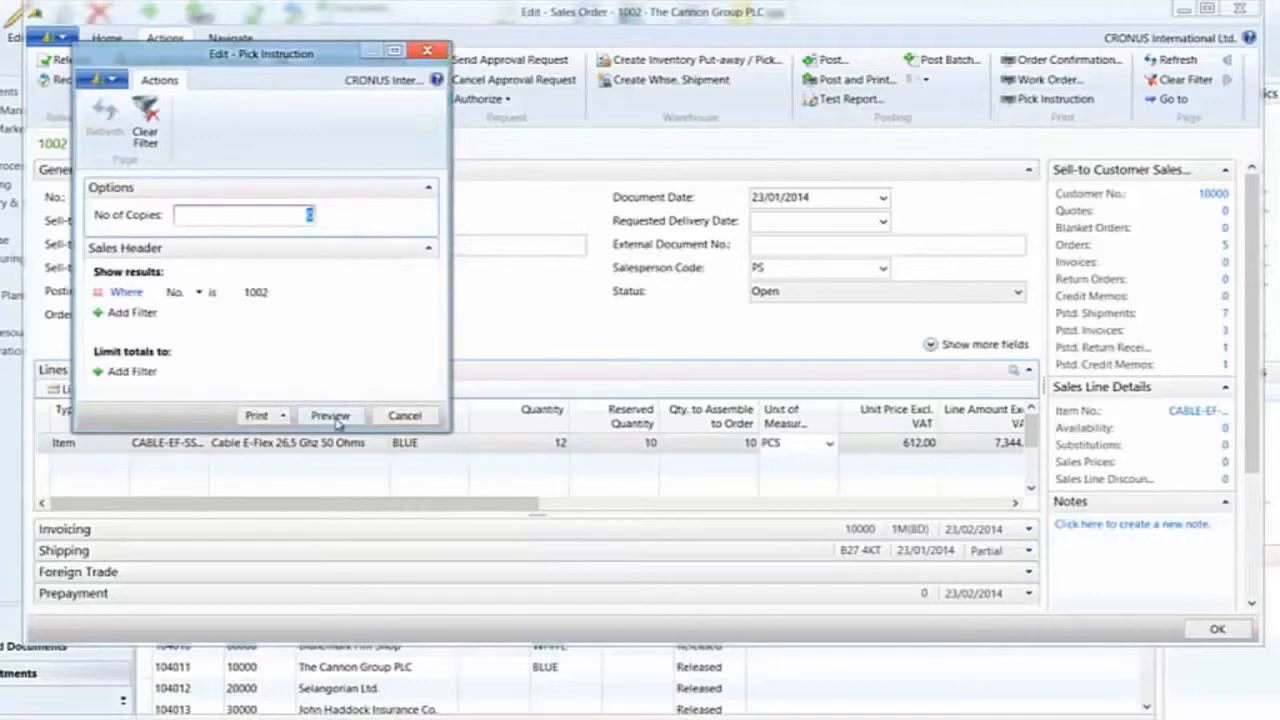
pyautogui.click(349, 417)
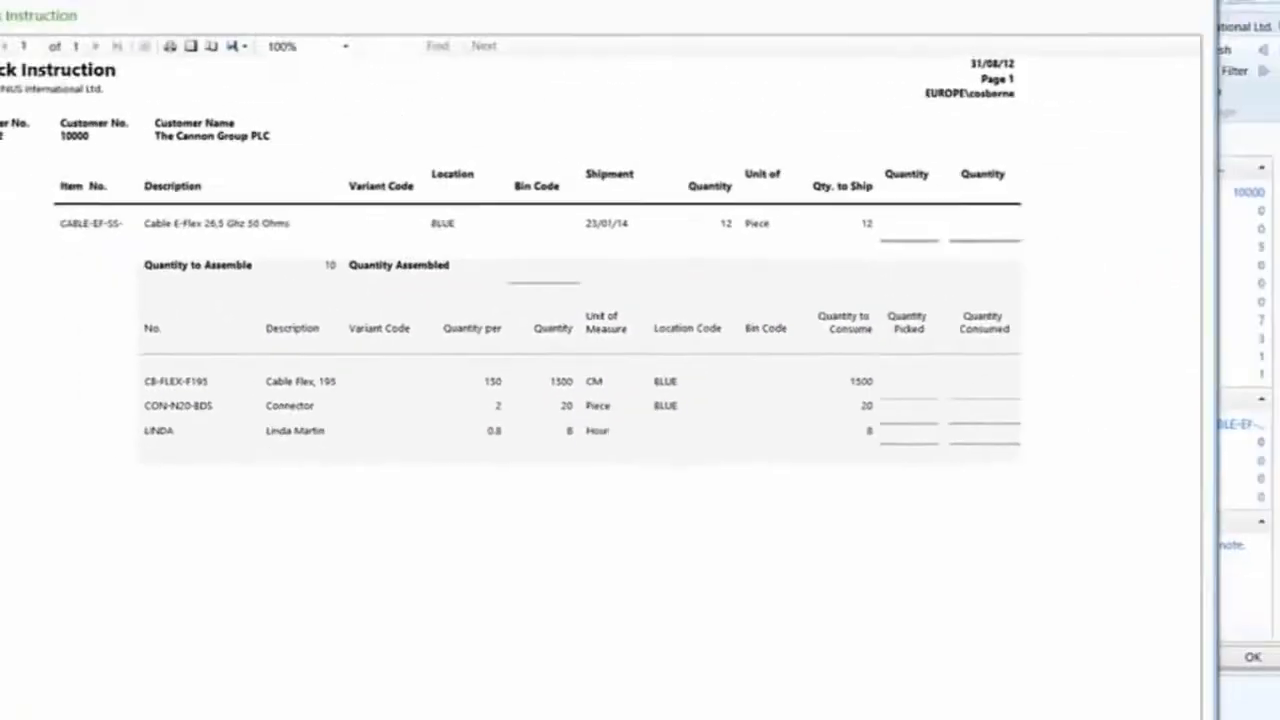
pyautogui.press('Escape')
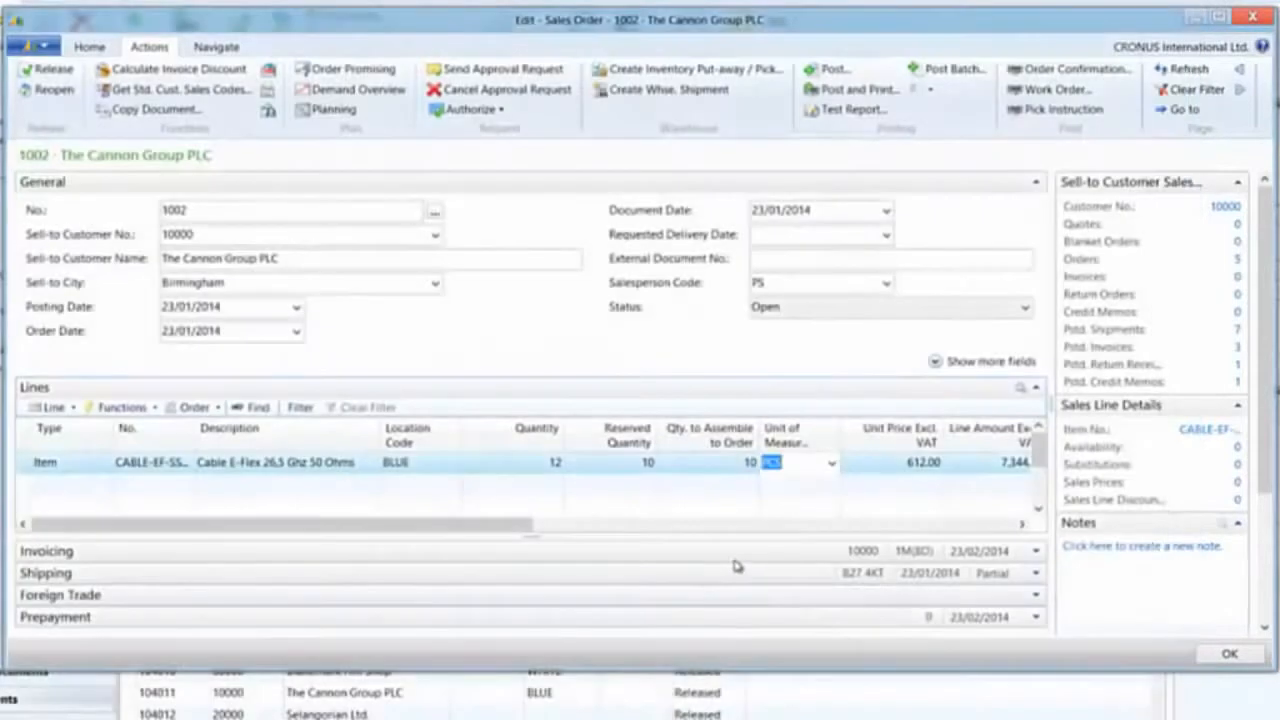
# Post the sales order with the Ship and Invoice option and close the sales order window
pyautogui.moveTo(530, 524); pyautogui.dragTo(500, 528)
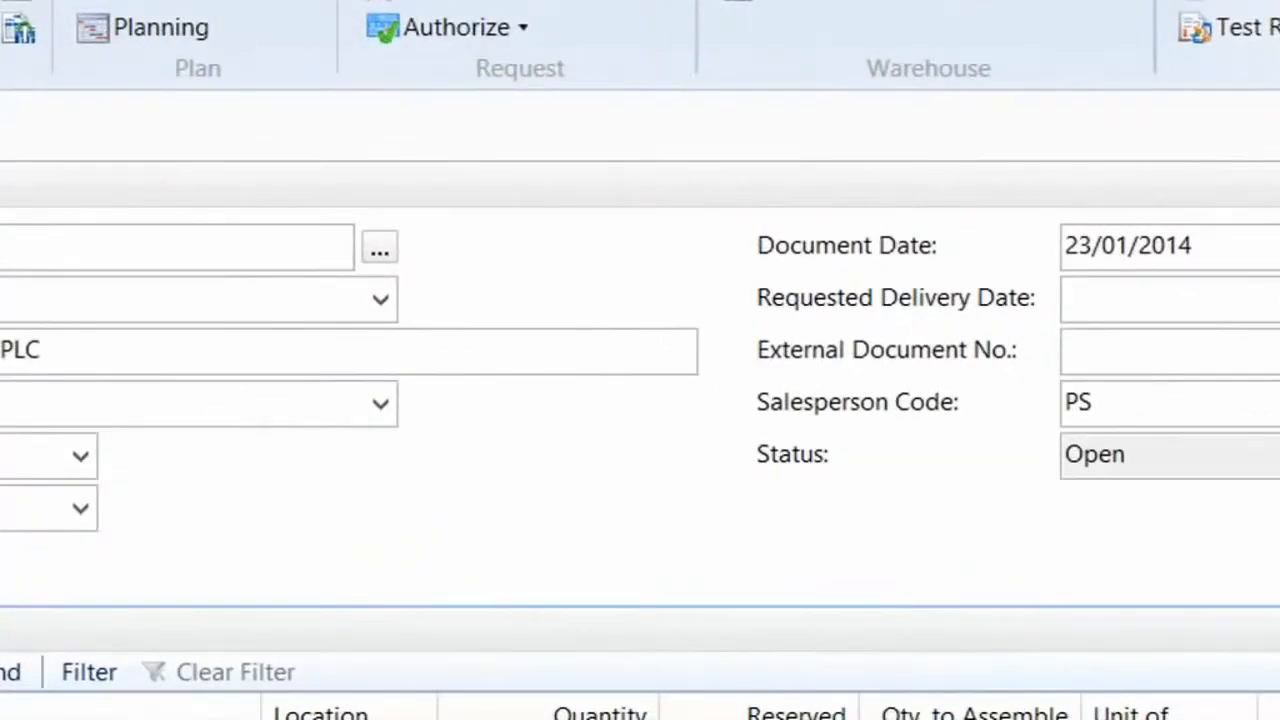
pyautogui.click(1236, 2)
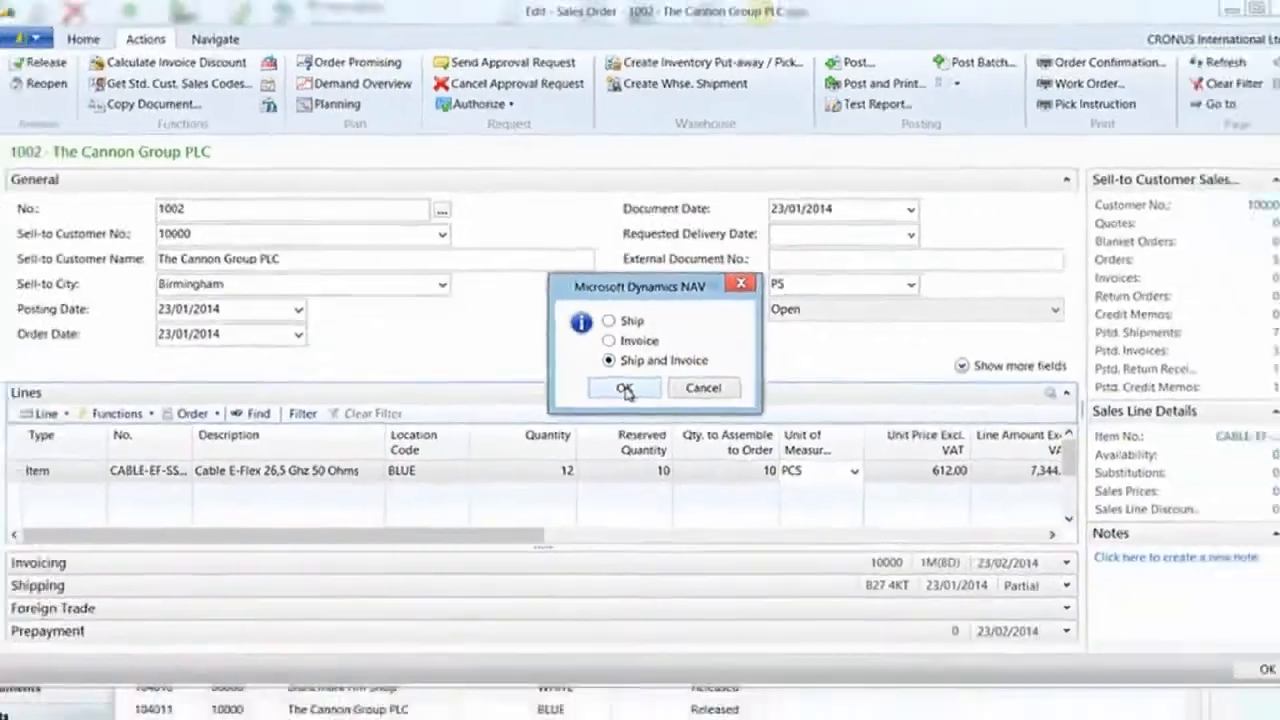
pyautogui.click(760, 618)
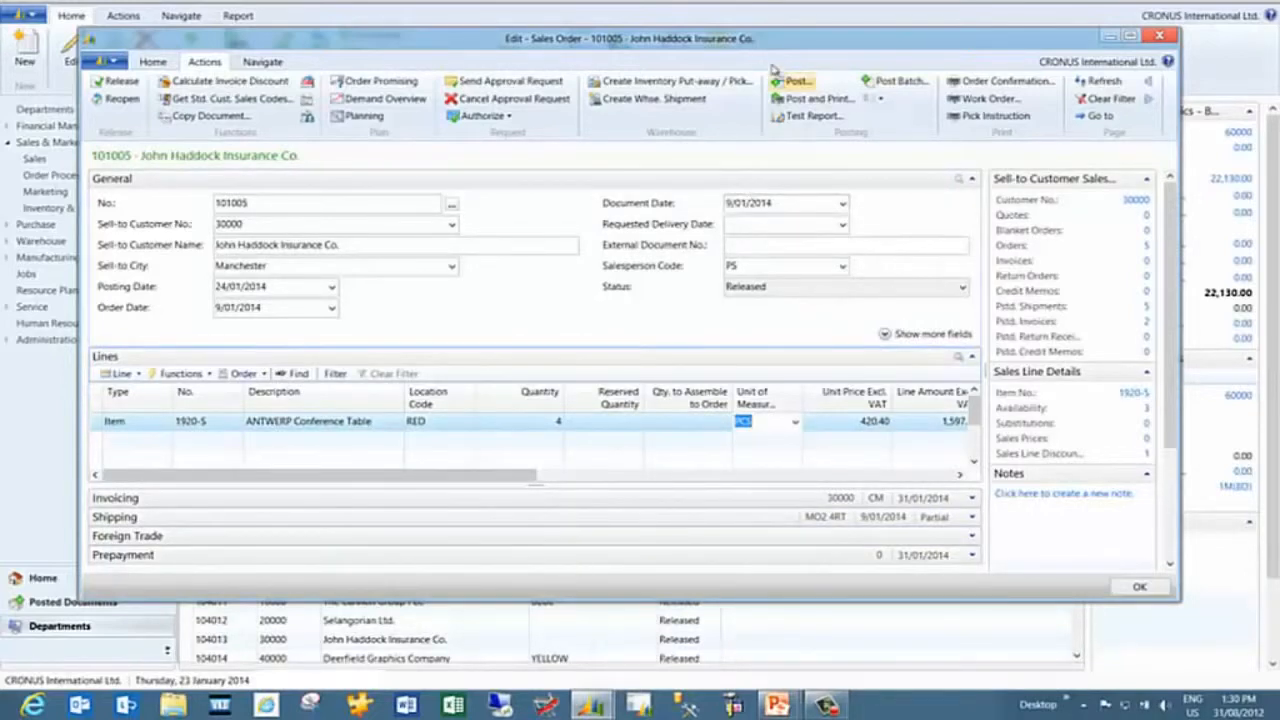
pyautogui.moveTo(760, 40); pyautogui.dragTo(748, 45)
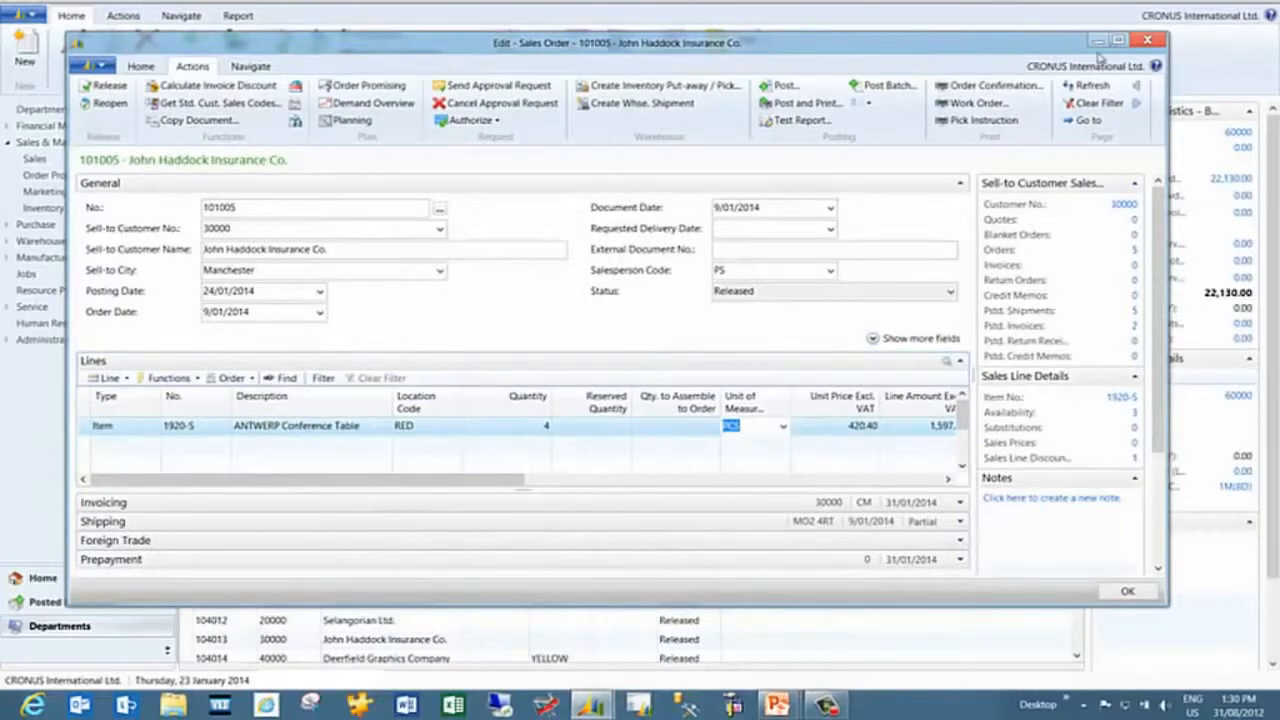
pyautogui.click(1147, 41)
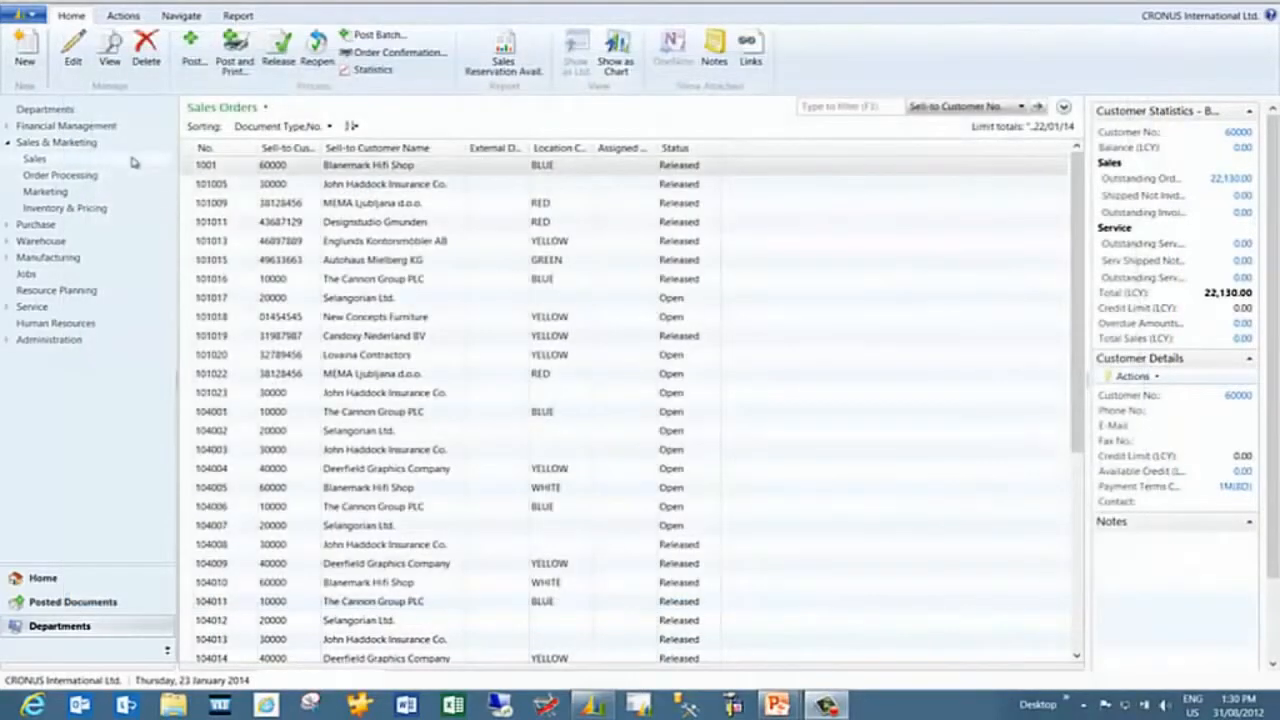
# Open the item card for CABLE-EF-SS-4.0 from the Warehouse Assembly items list
pyautogui.click(48, 242)
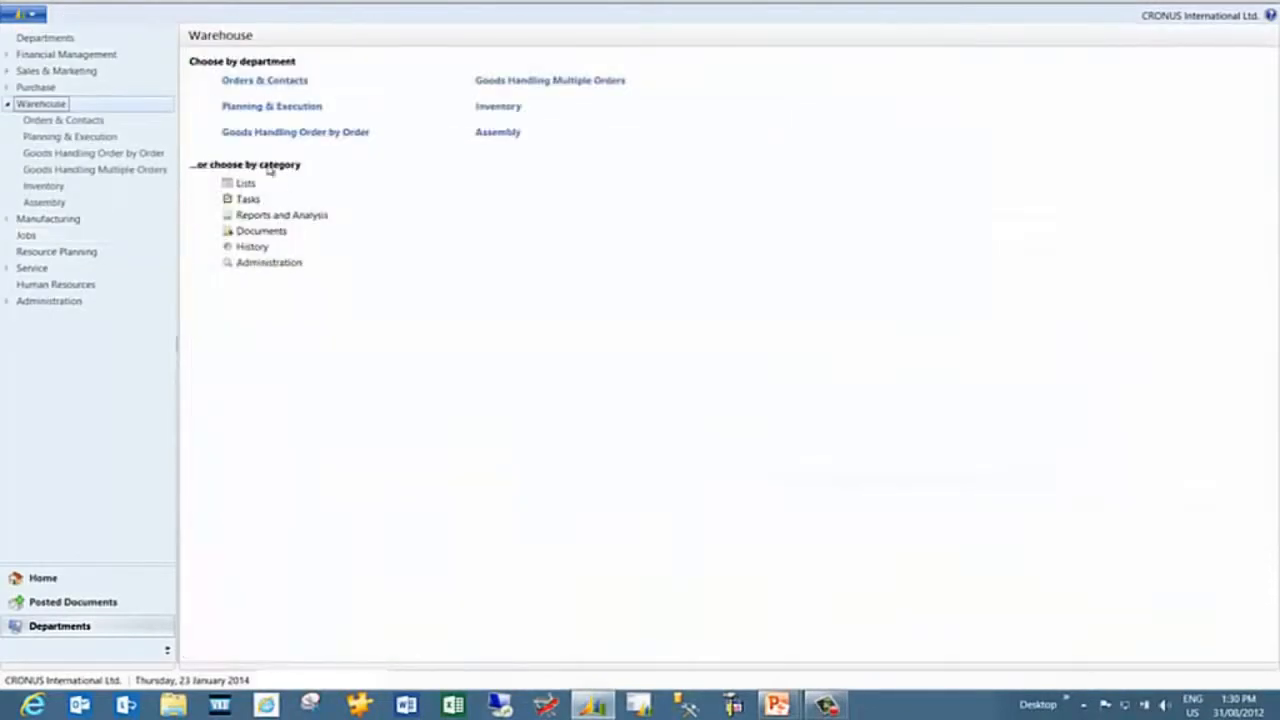
pyautogui.click(505, 133)
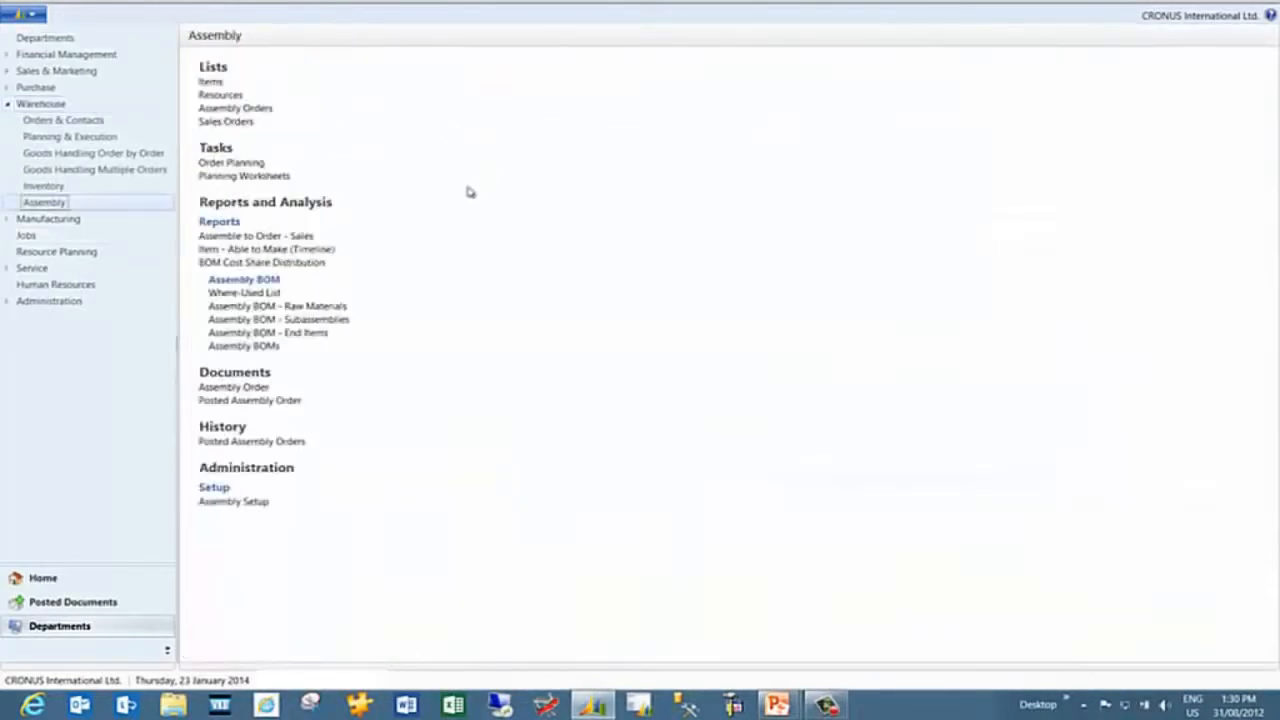
pyautogui.click(212, 83)
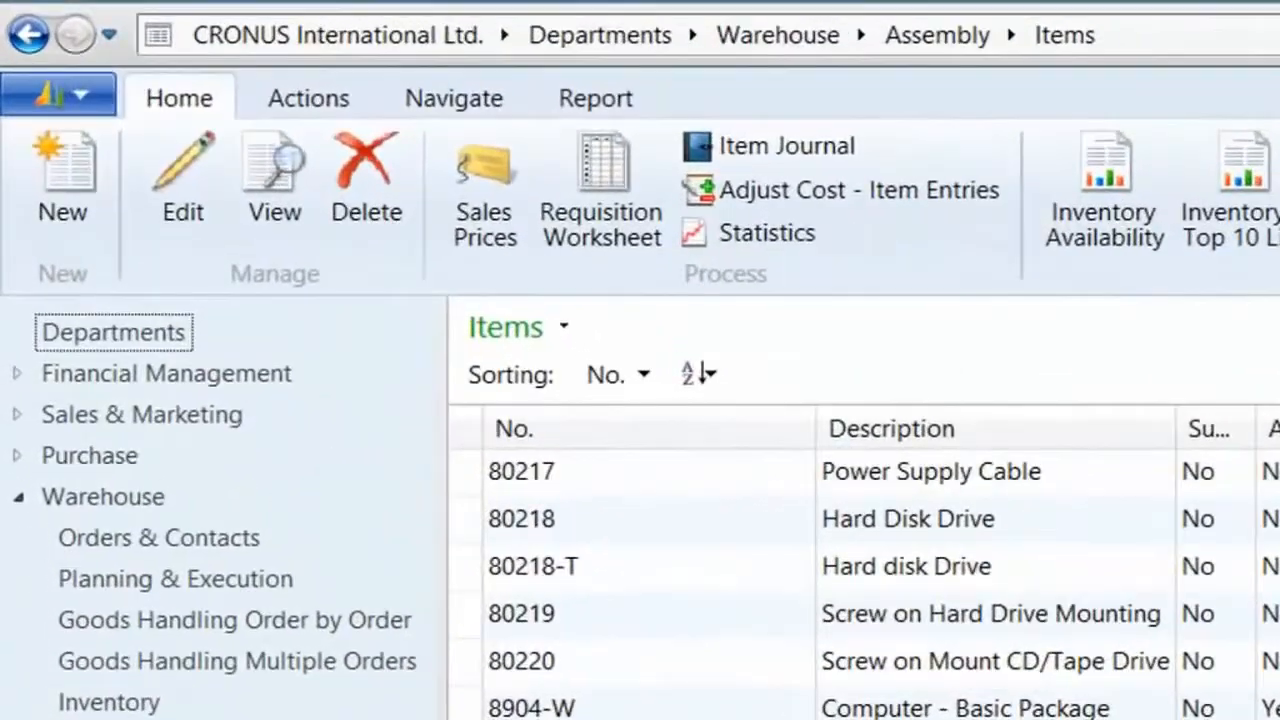
pyautogui.hotkey('ctrl', 'n')
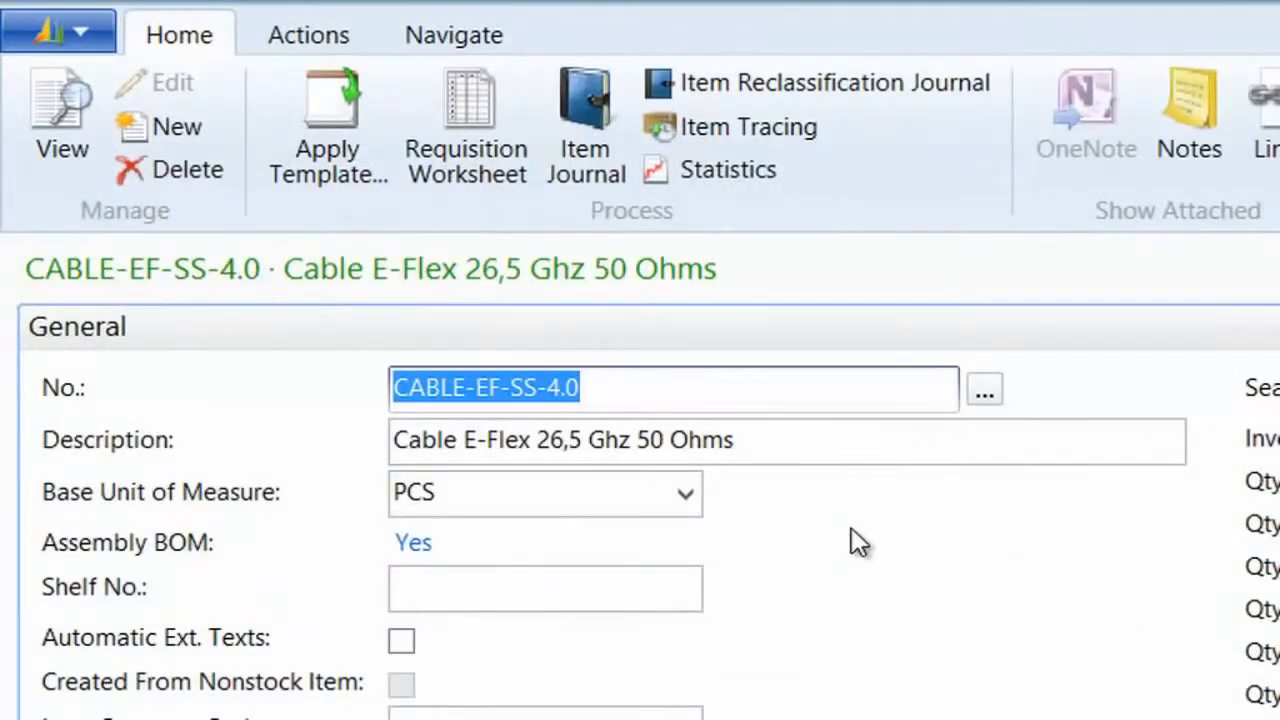
# Open the BOM Cost Shares page for the CABLE-EF-SS-4.0 item
pyautogui.click(472, 38)
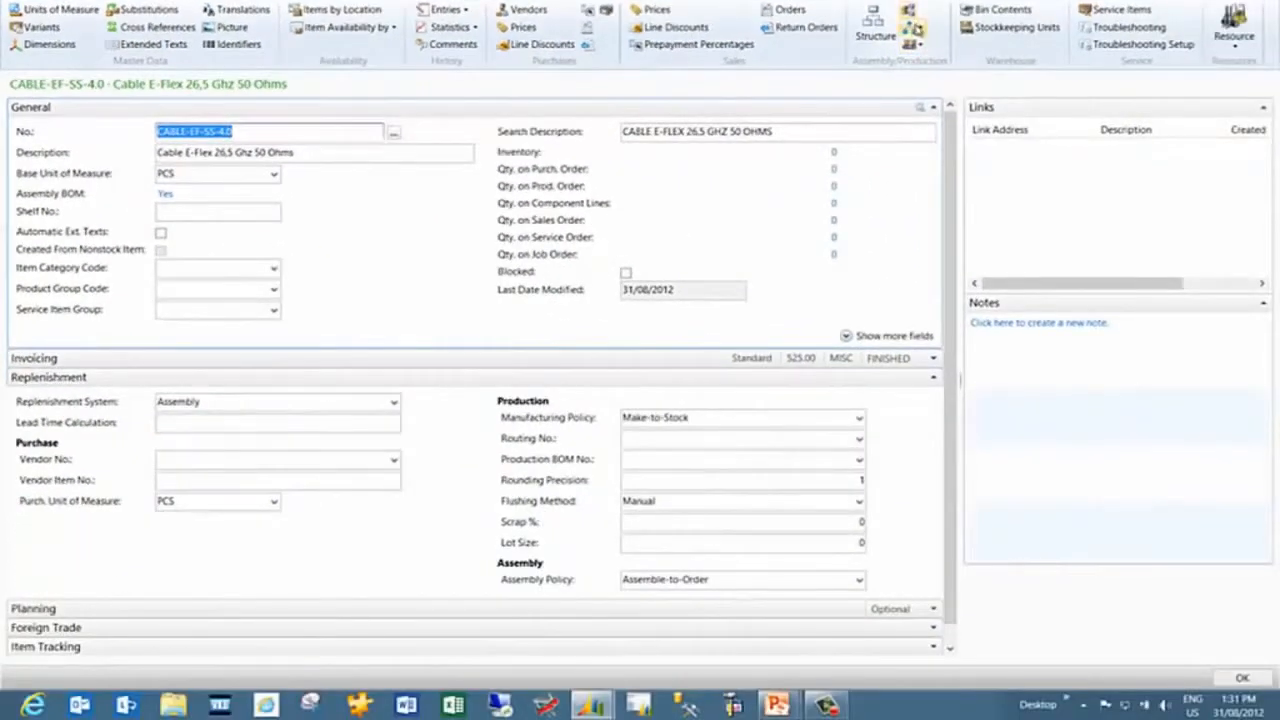
pyautogui.click(912, 28)
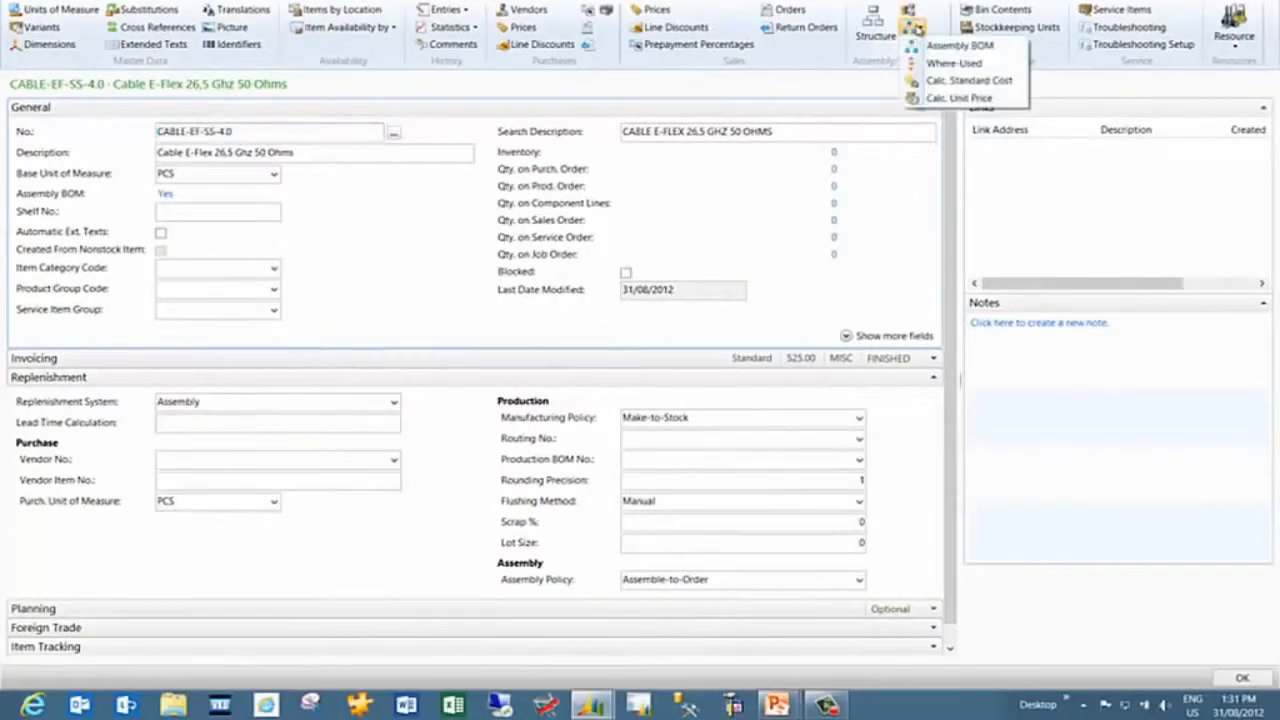
pyautogui.click(940, 63)
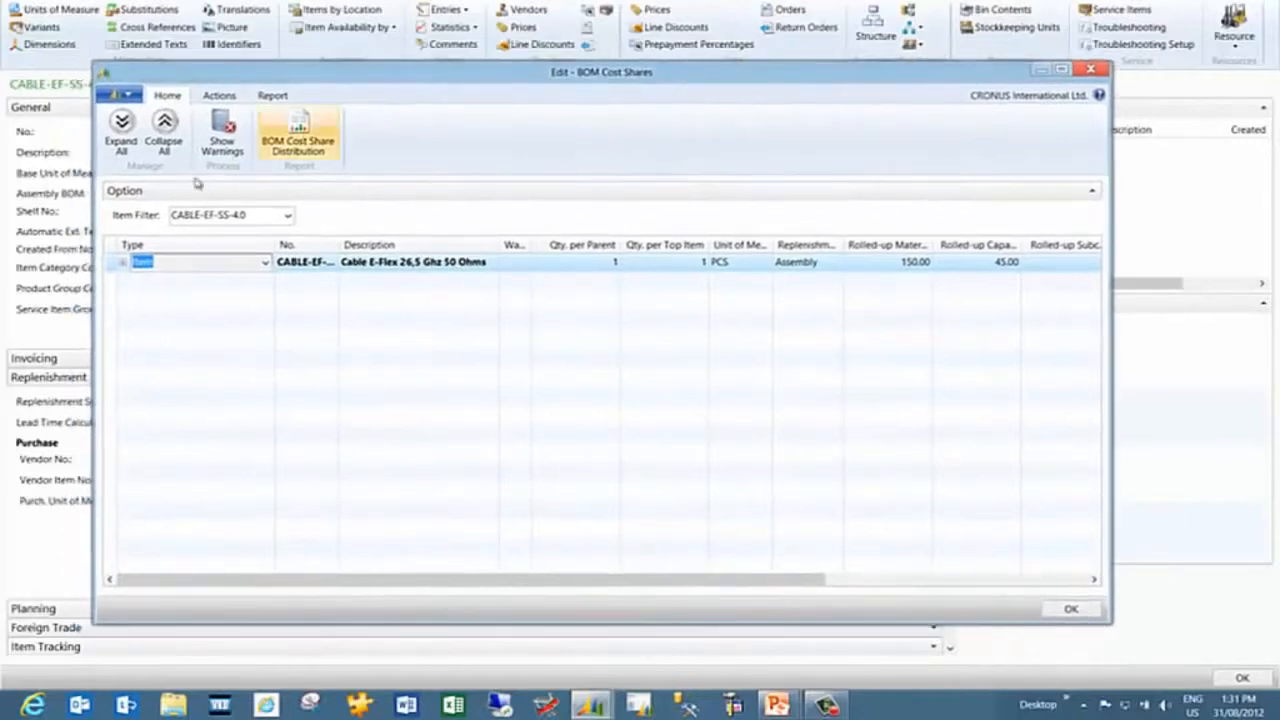
# Expand all BOM levels in the cost shares tree and change the column header height
pyautogui.click(122, 130)
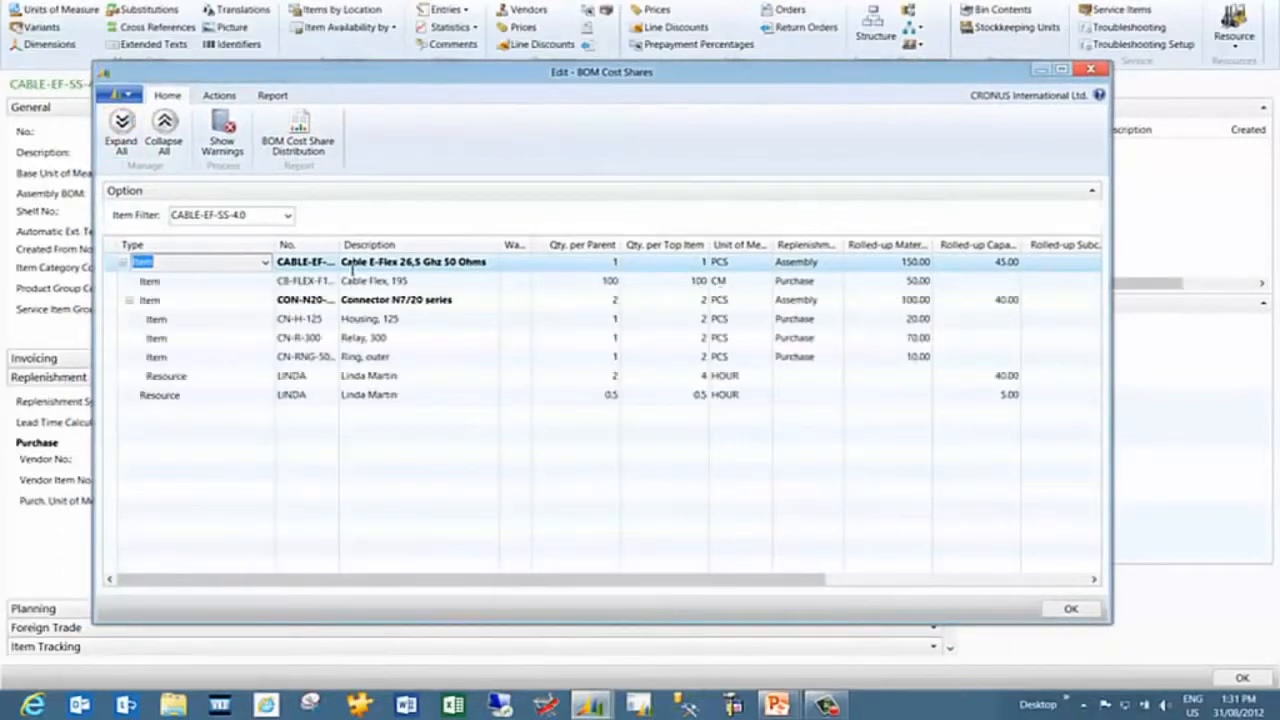
pyautogui.rightClick(472, 250)
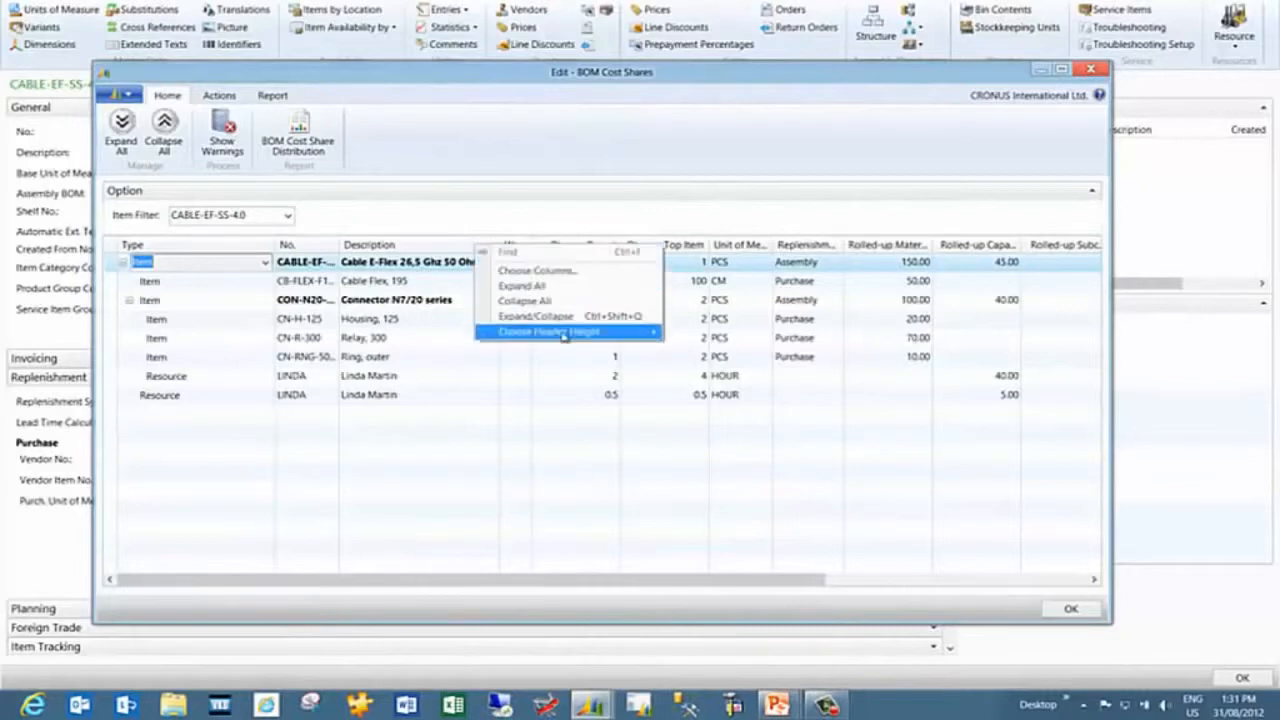
pyautogui.moveTo(570, 332)
pyautogui.click(690, 363)
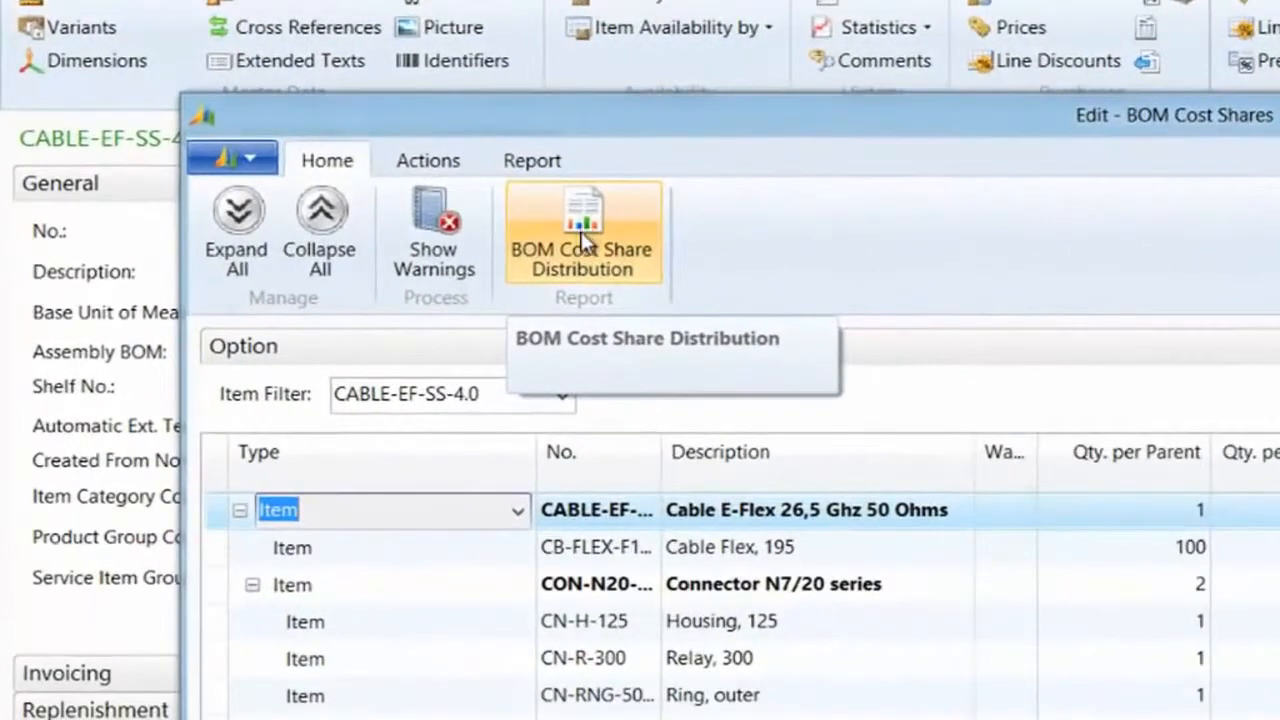
# Preview the BOM Cost Share Distribution report with cost shares Rolled-up, First BOM Level, and Include Details checked
pyautogui.click(585, 240)
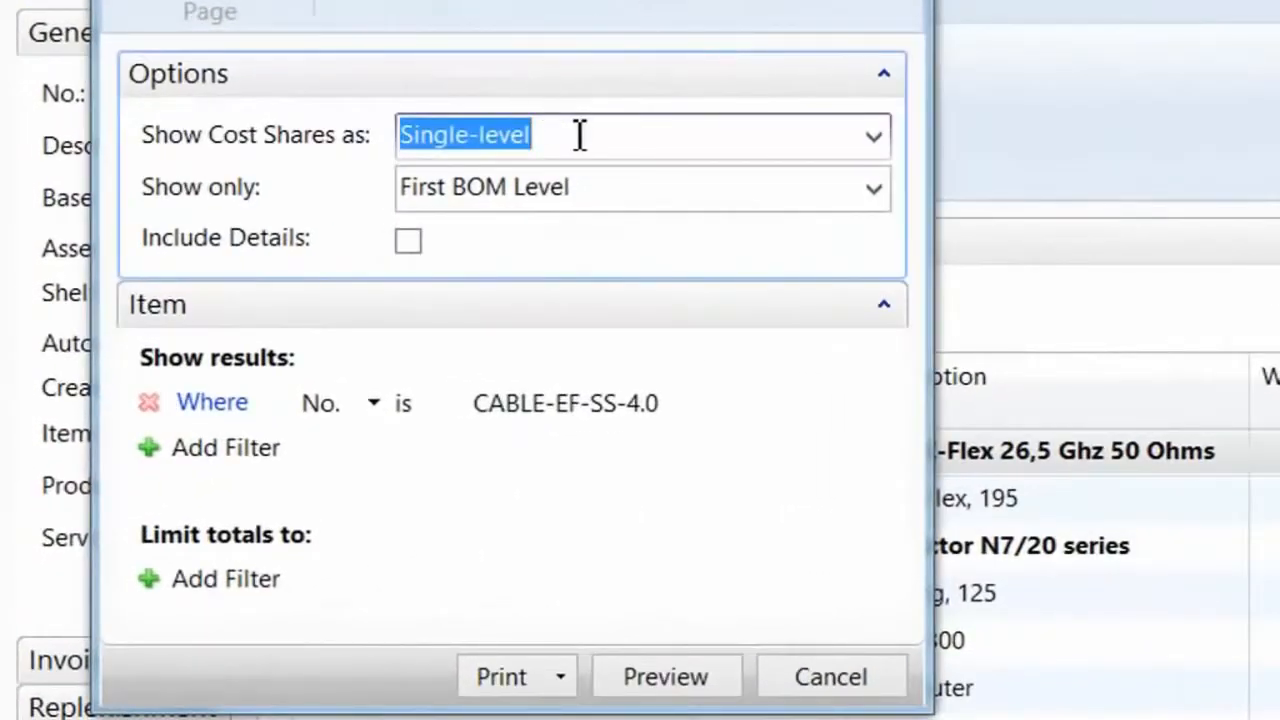
pyautogui.click(875, 140)
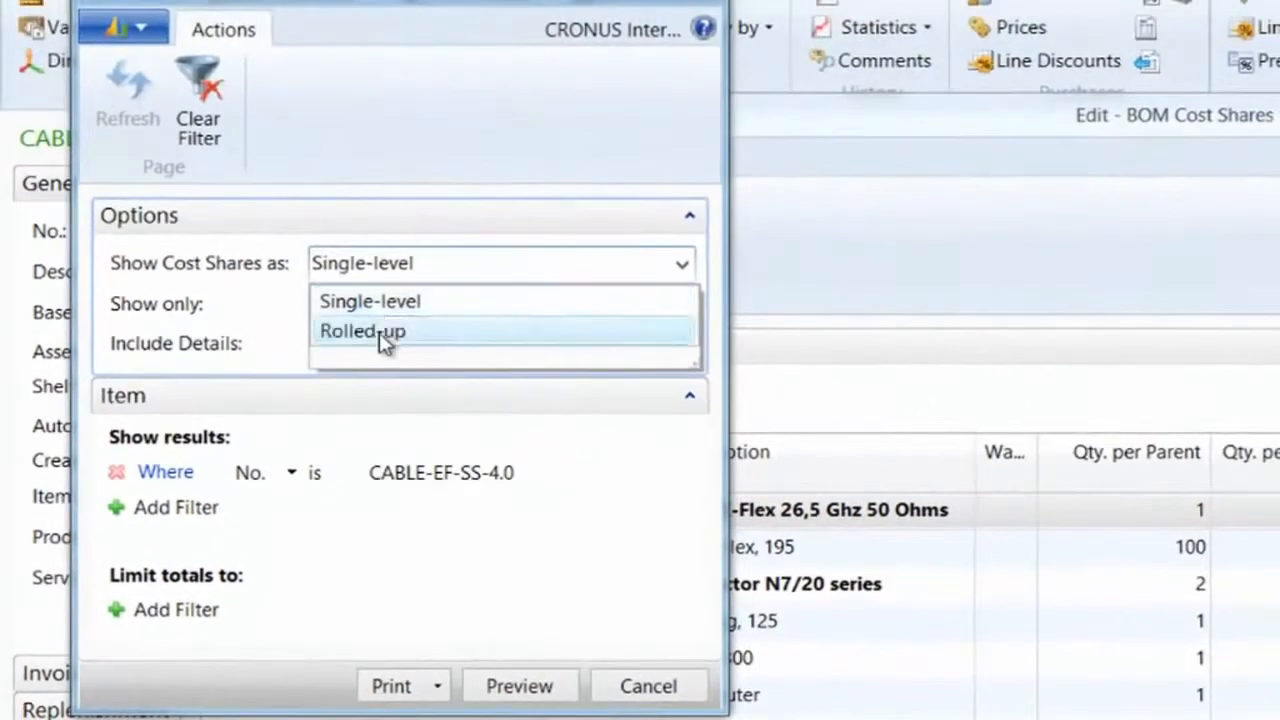
pyautogui.click(485, 224)
pyautogui.click(497, 306)
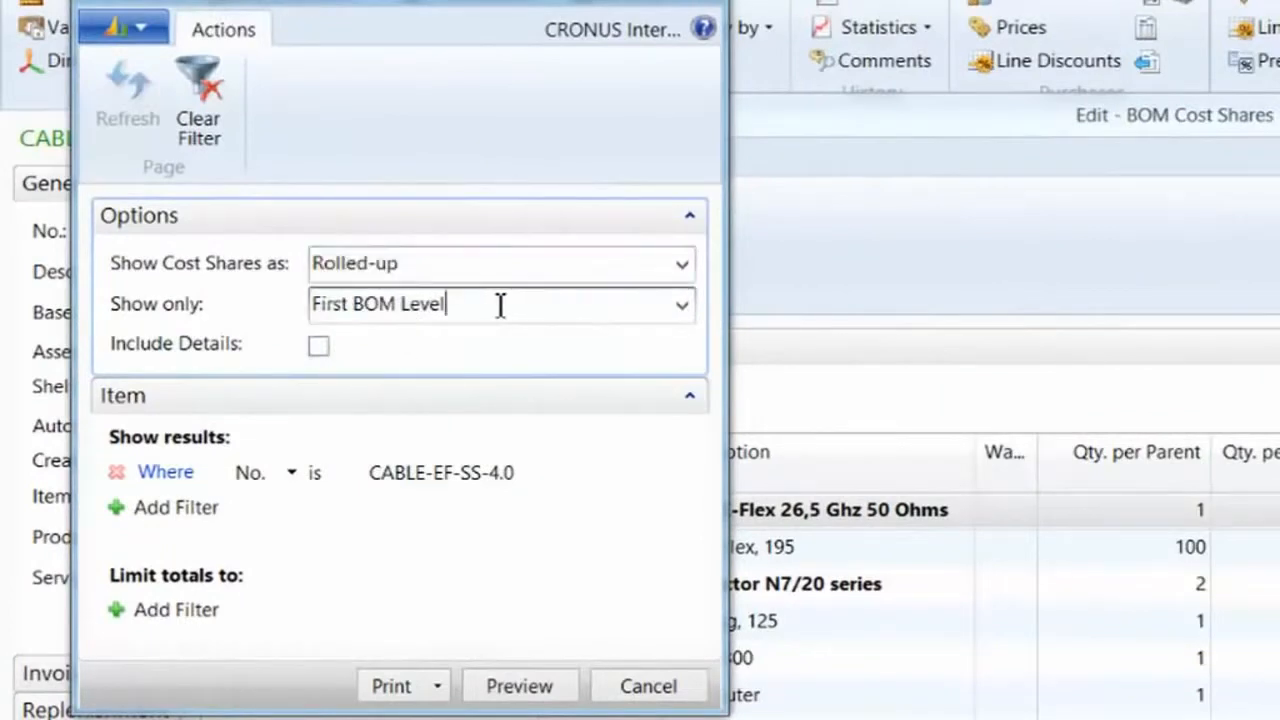
pyautogui.click(683, 306)
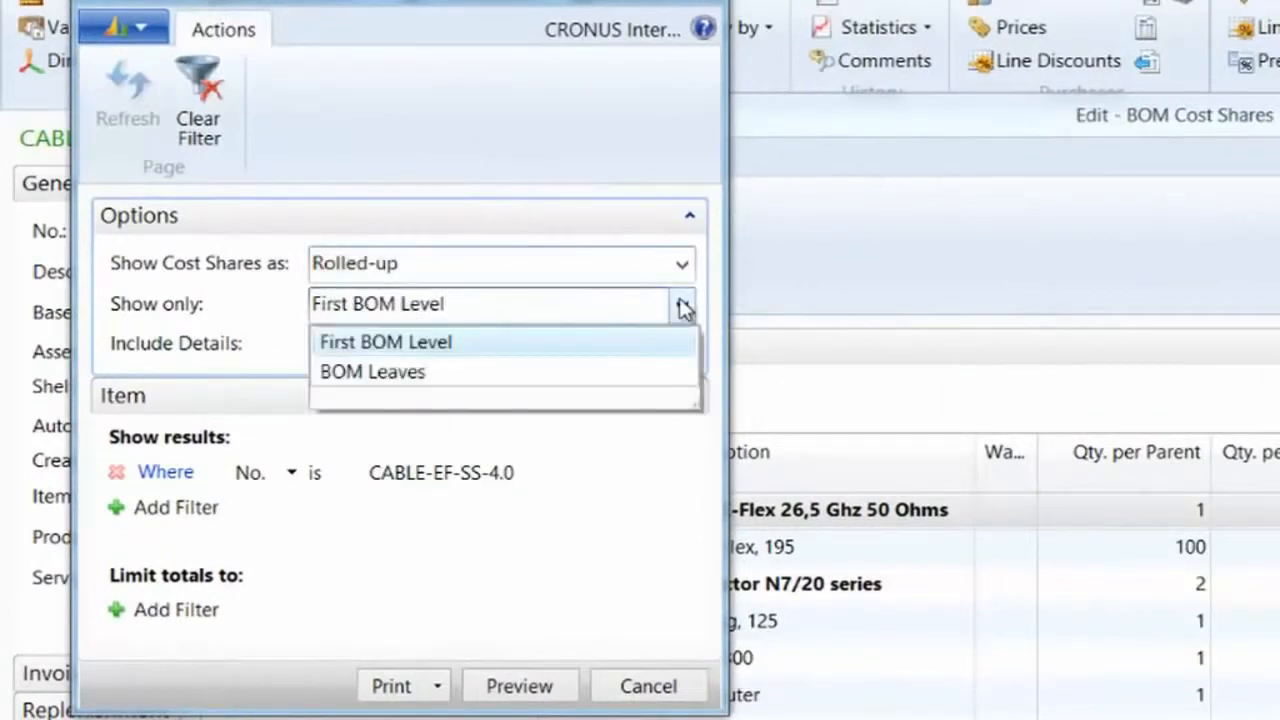
pyautogui.click(400, 342)
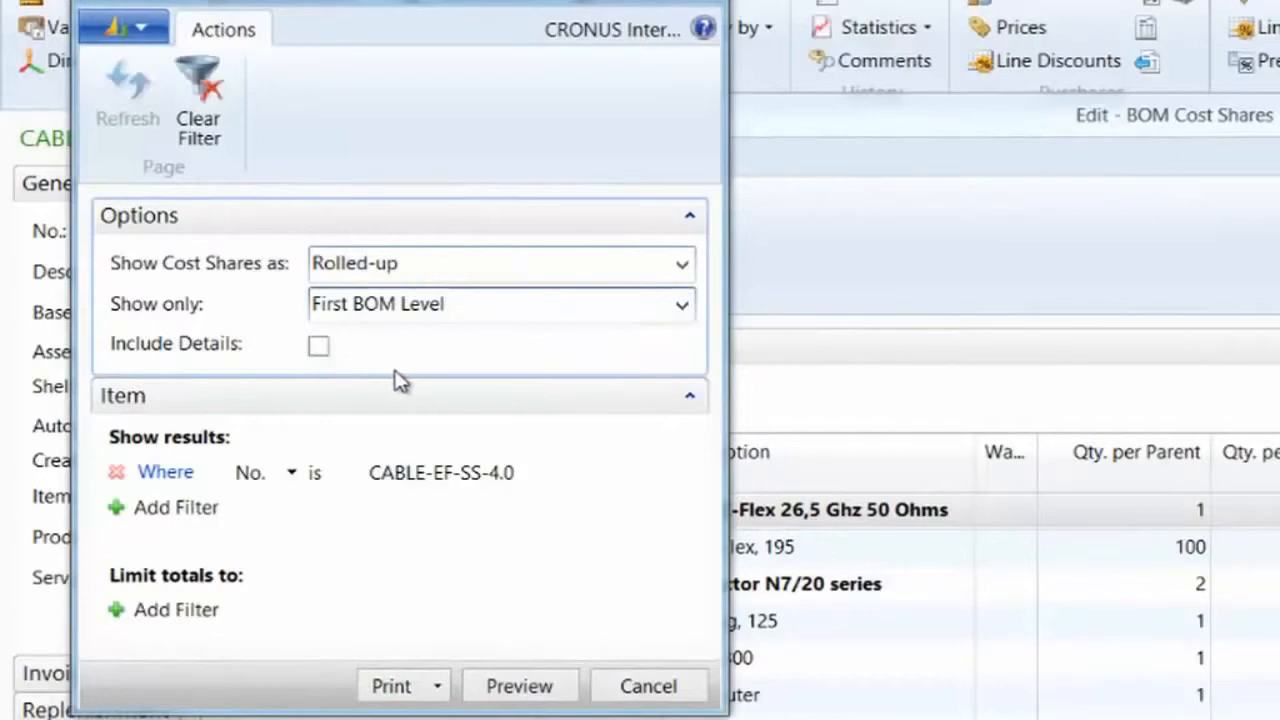
pyautogui.click(319, 347)
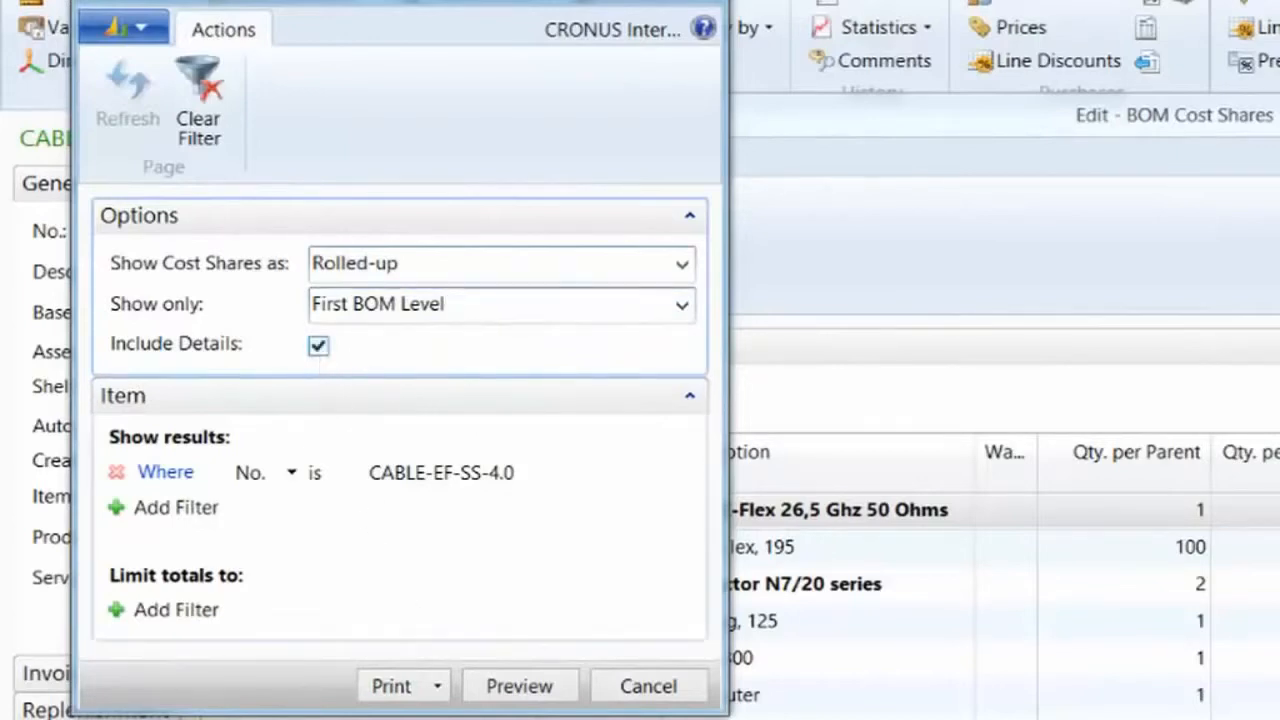
pyautogui.click(519, 686)
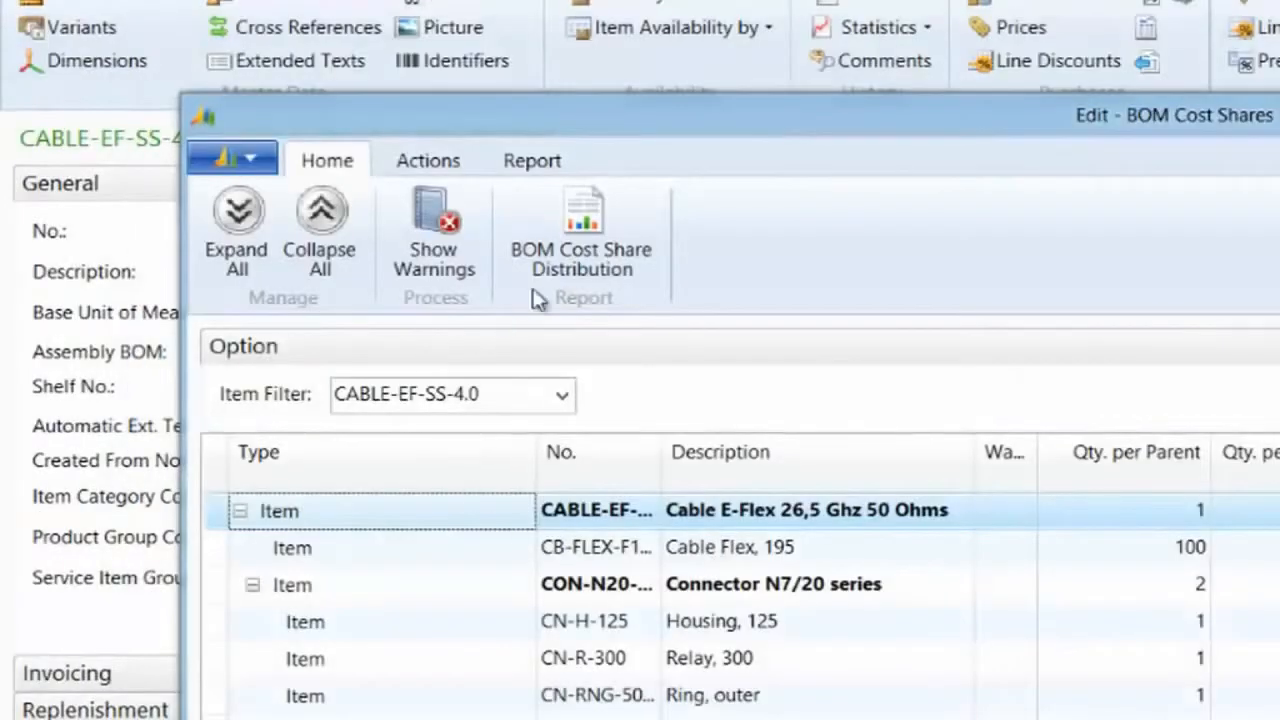
# Preview the BOM Cost Share Distribution report again with Show only set to BOM Leaves
pyautogui.click(582, 240)
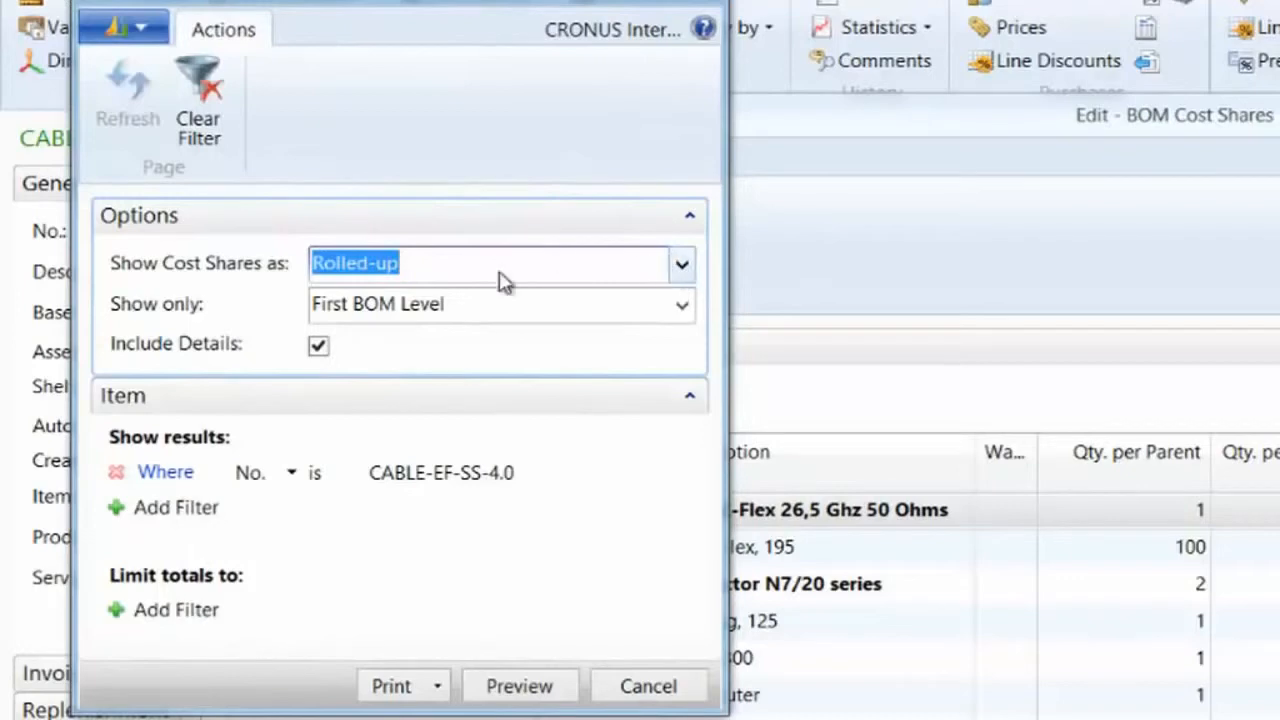
pyautogui.click(683, 308)
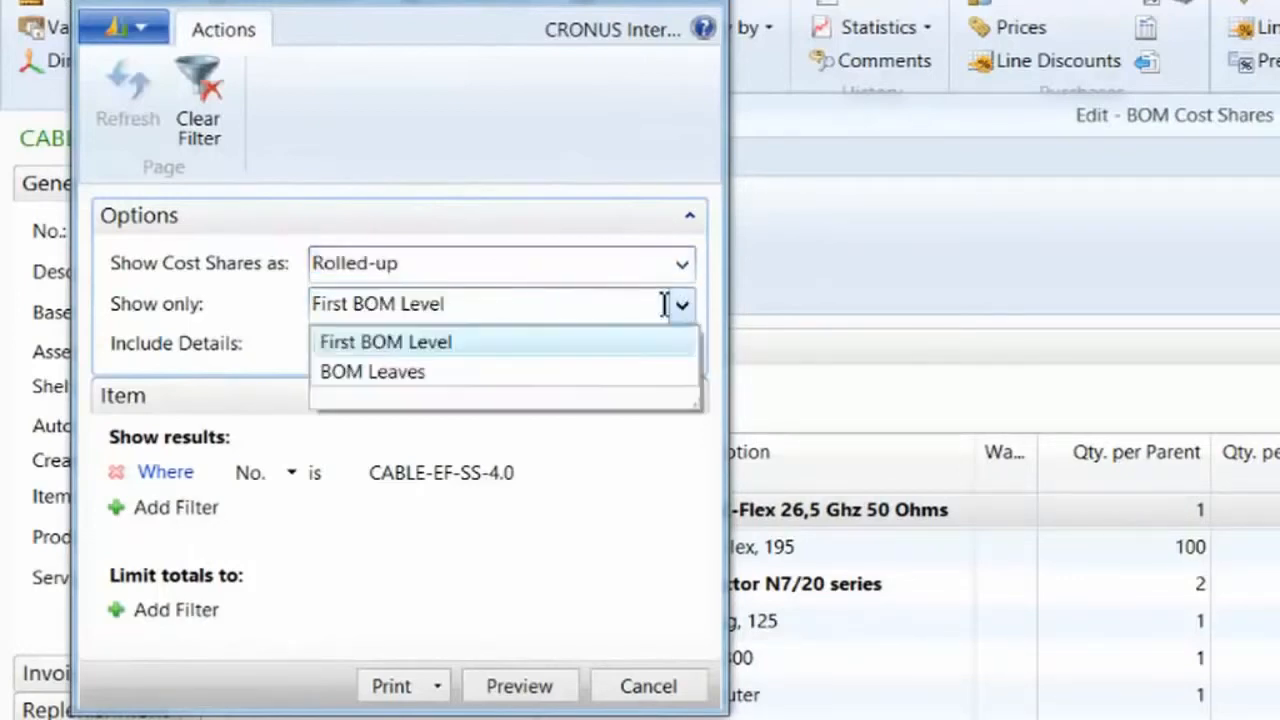
pyautogui.click(390, 370)
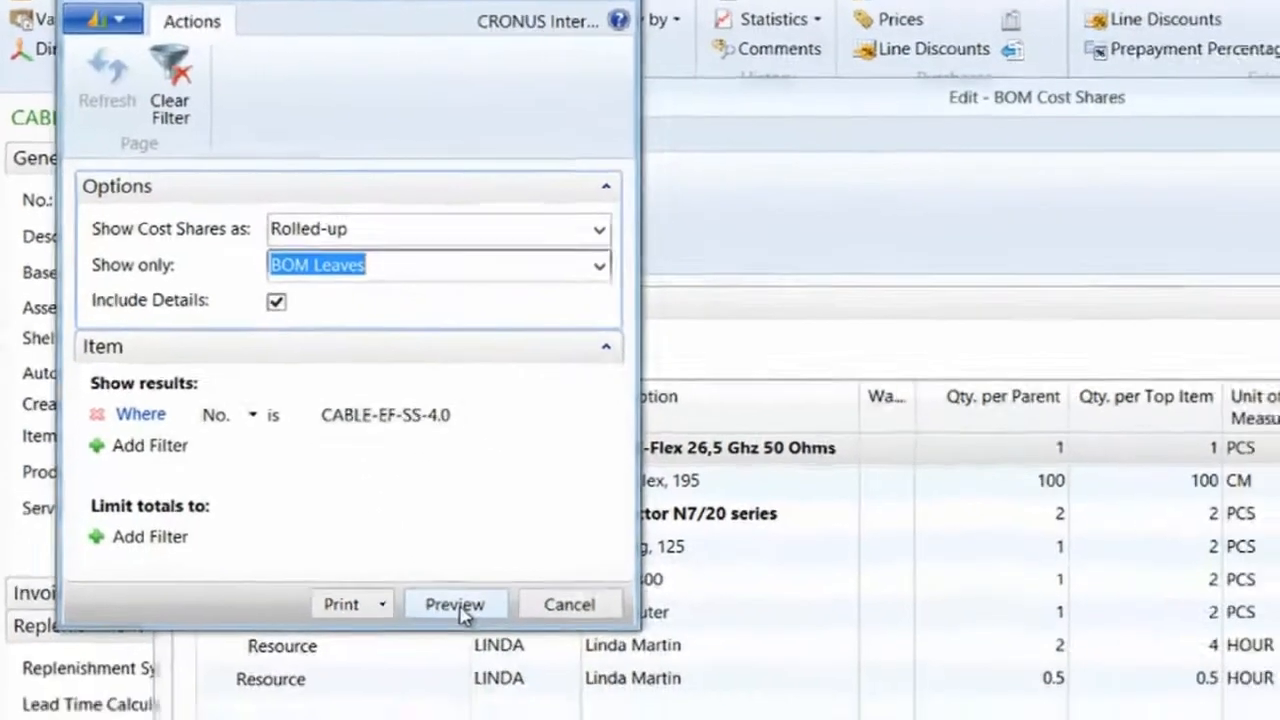
pyautogui.click(519, 686)
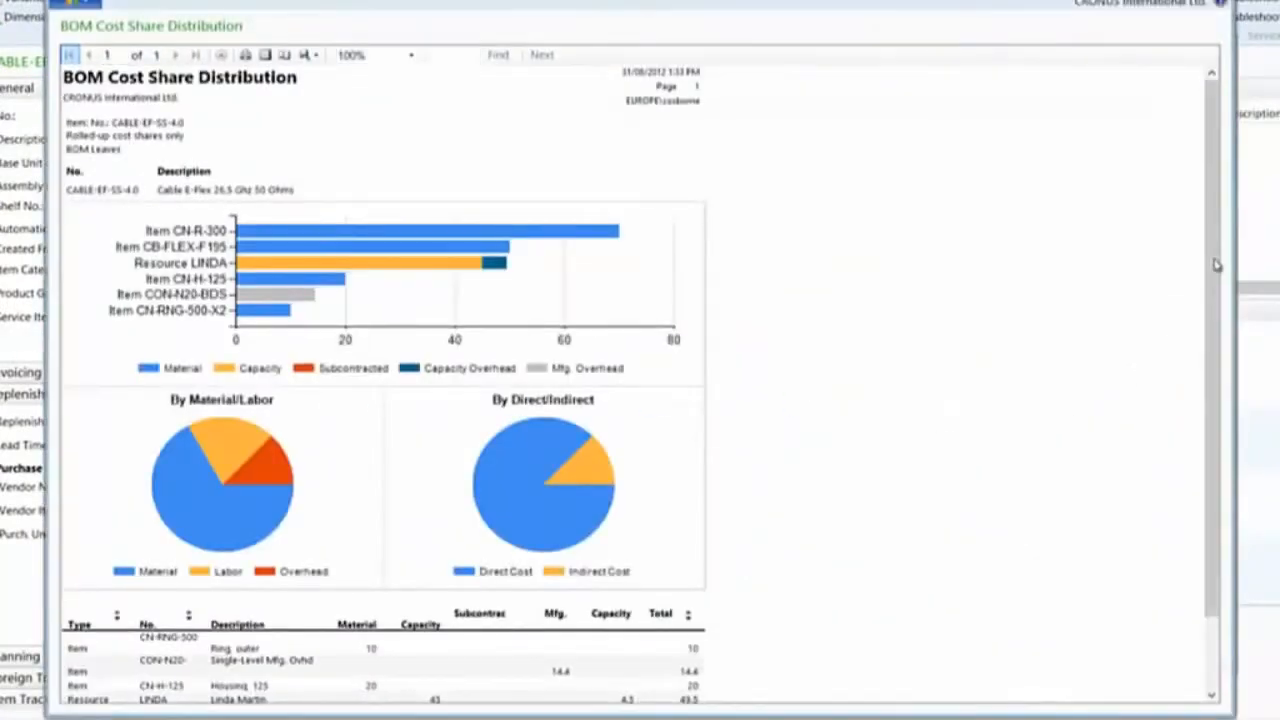
pyautogui.moveTo(1216, 315); pyautogui.dragTo(1230, 366)
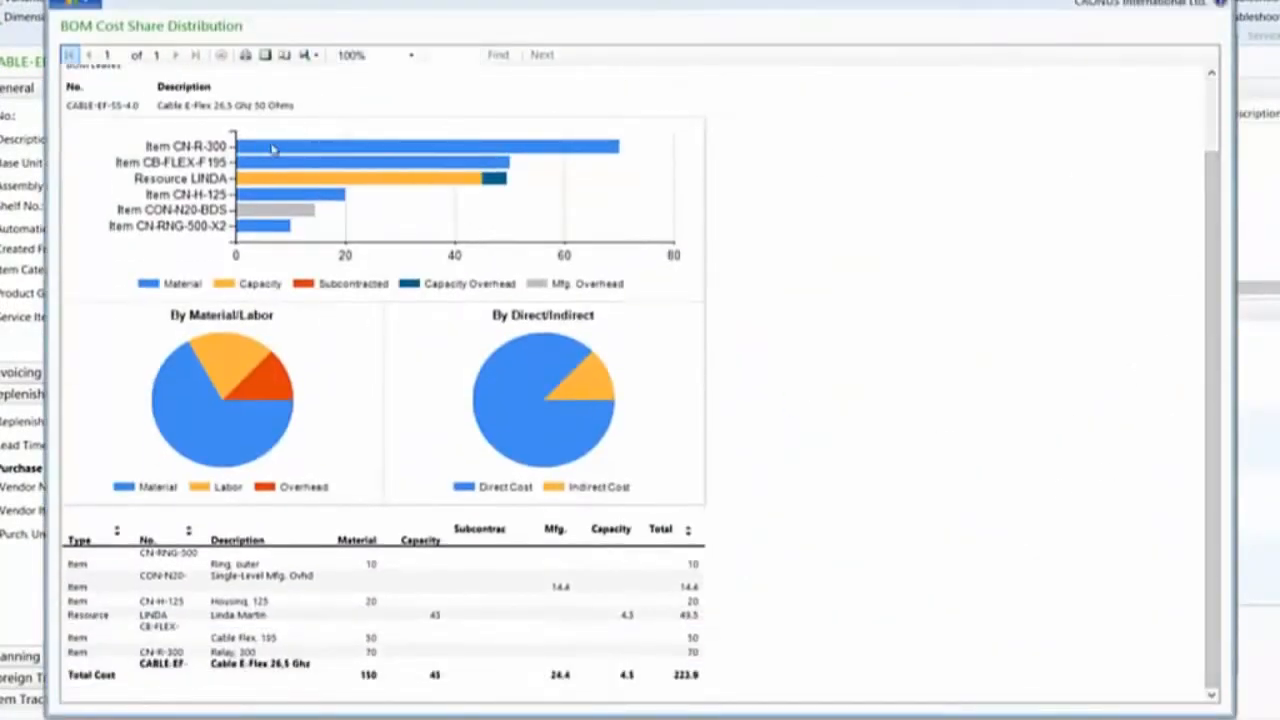